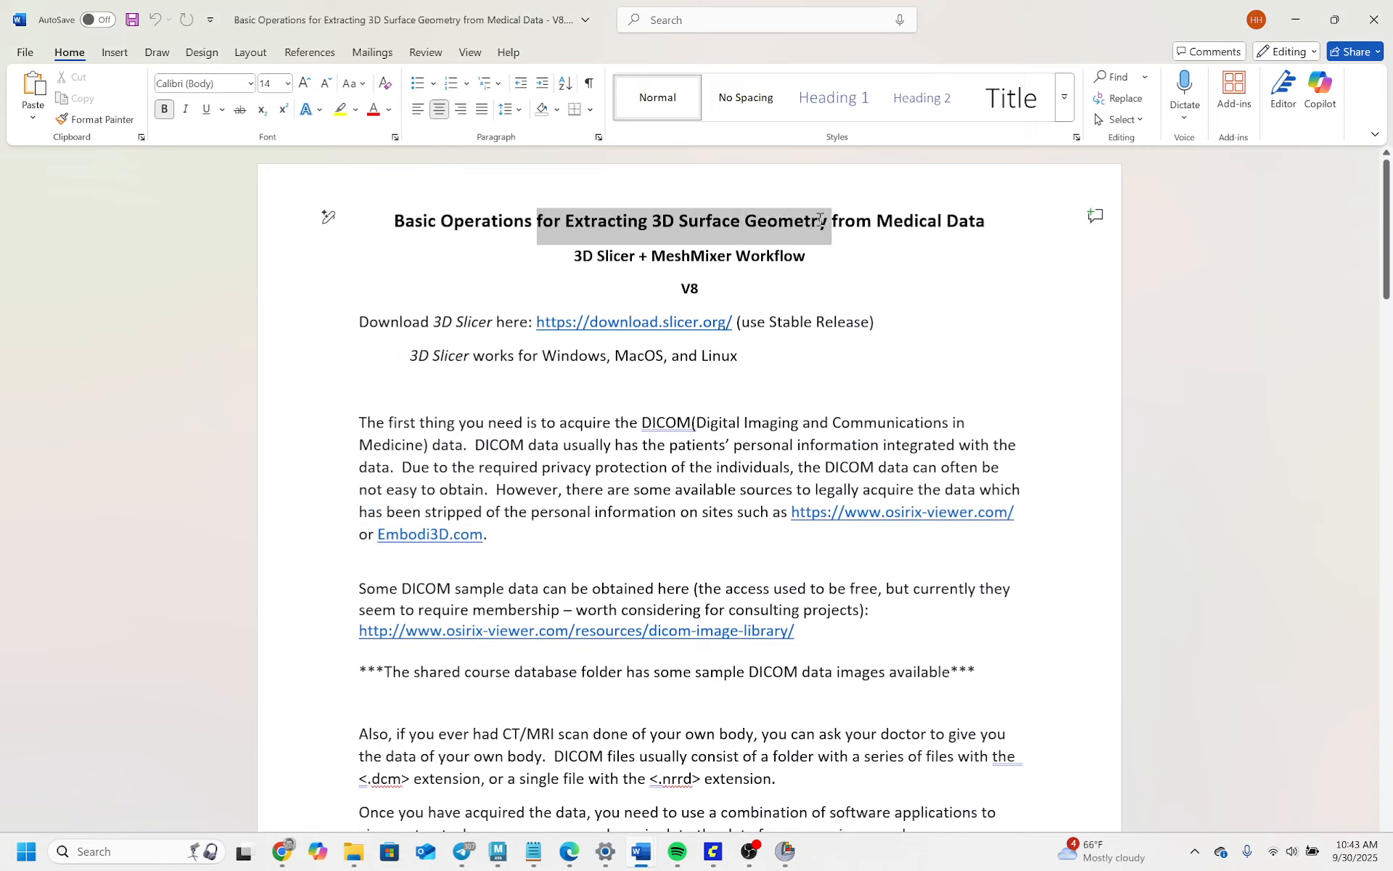
left_click(900, 256)
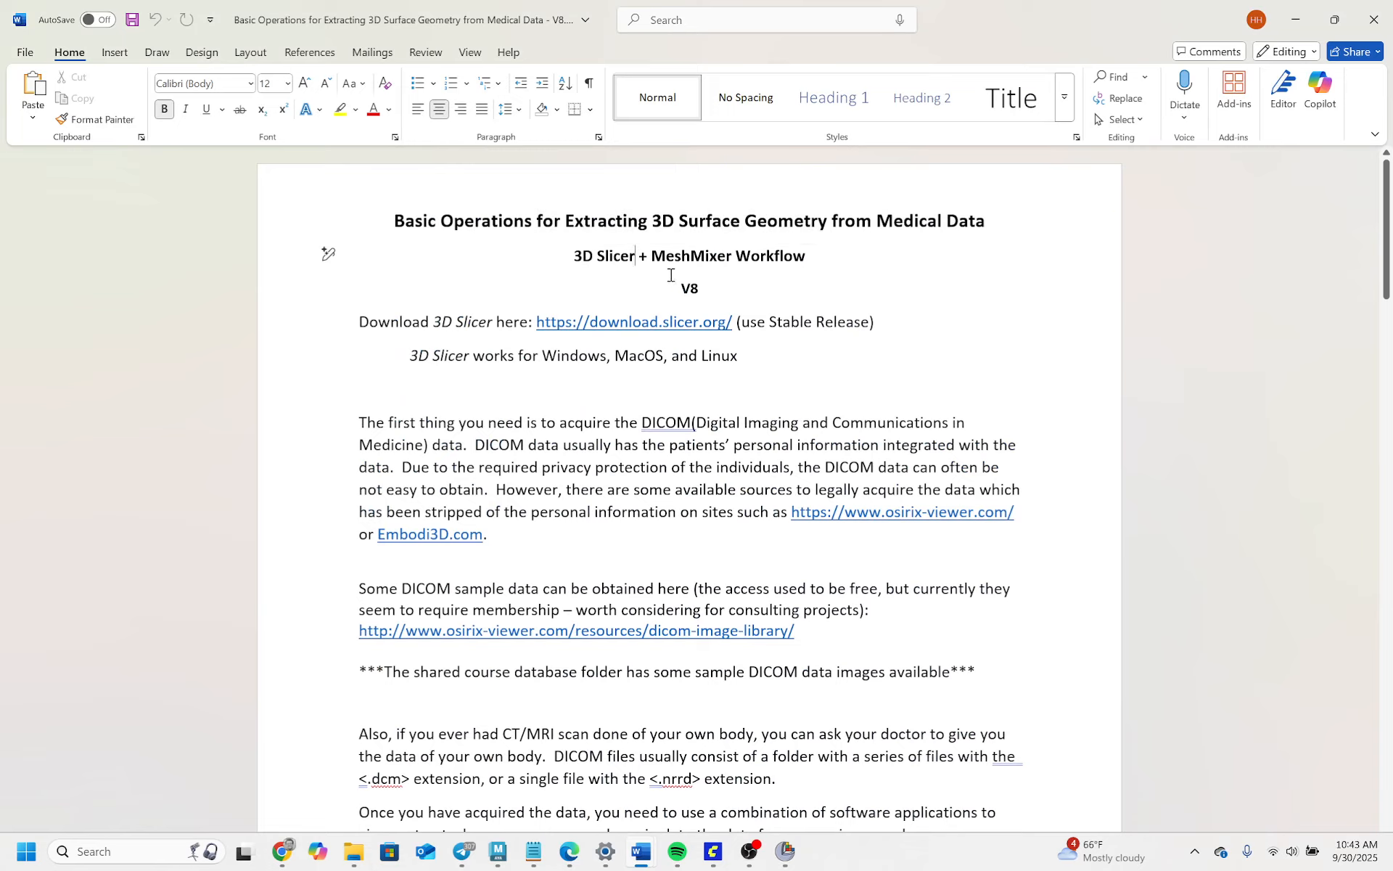
double_click(689, 289)
key("Right")
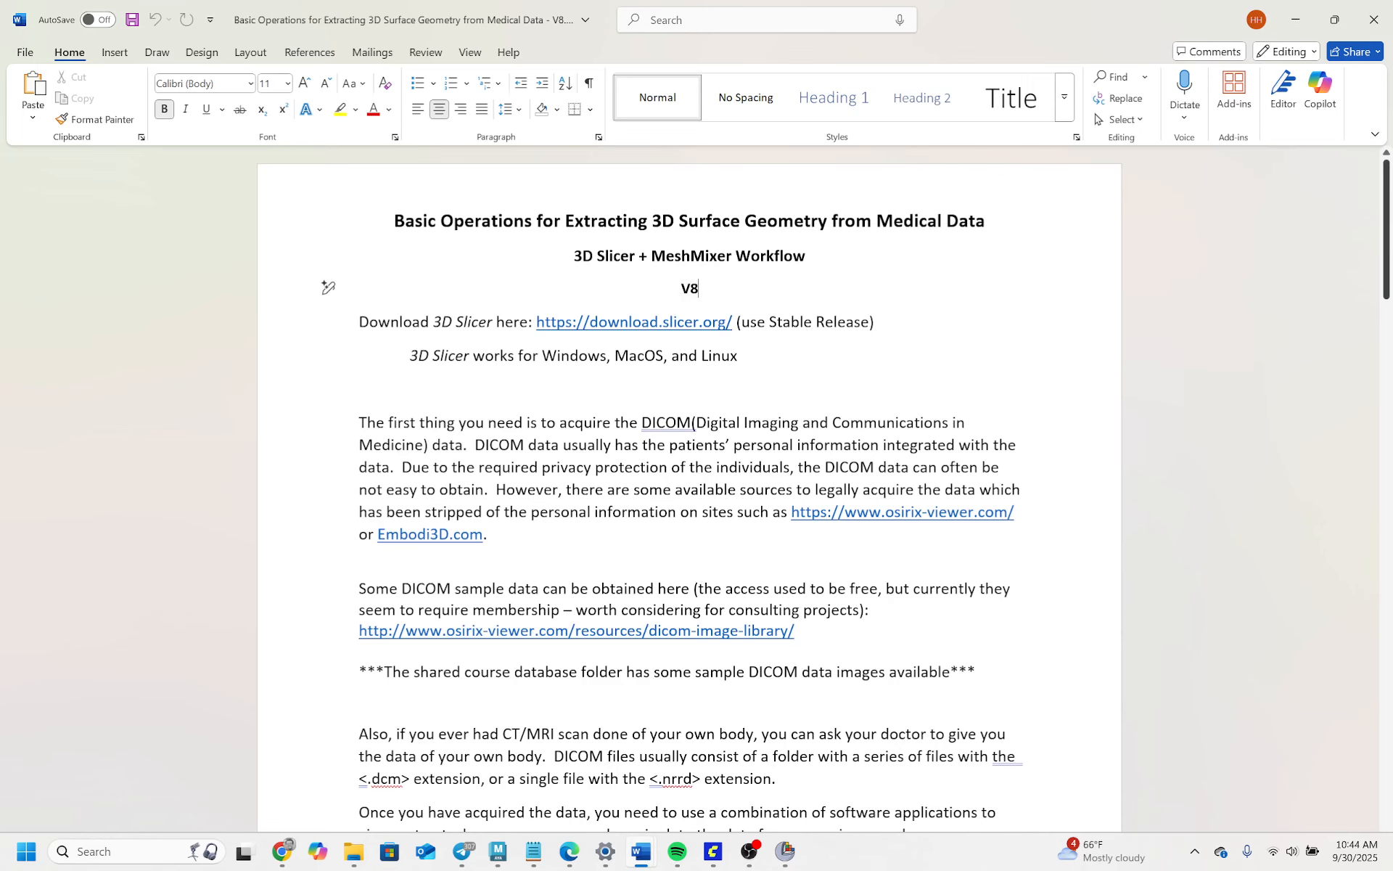
scroll(1387, 254, "down", 3)
scroll(1387, 254, "up", 3)
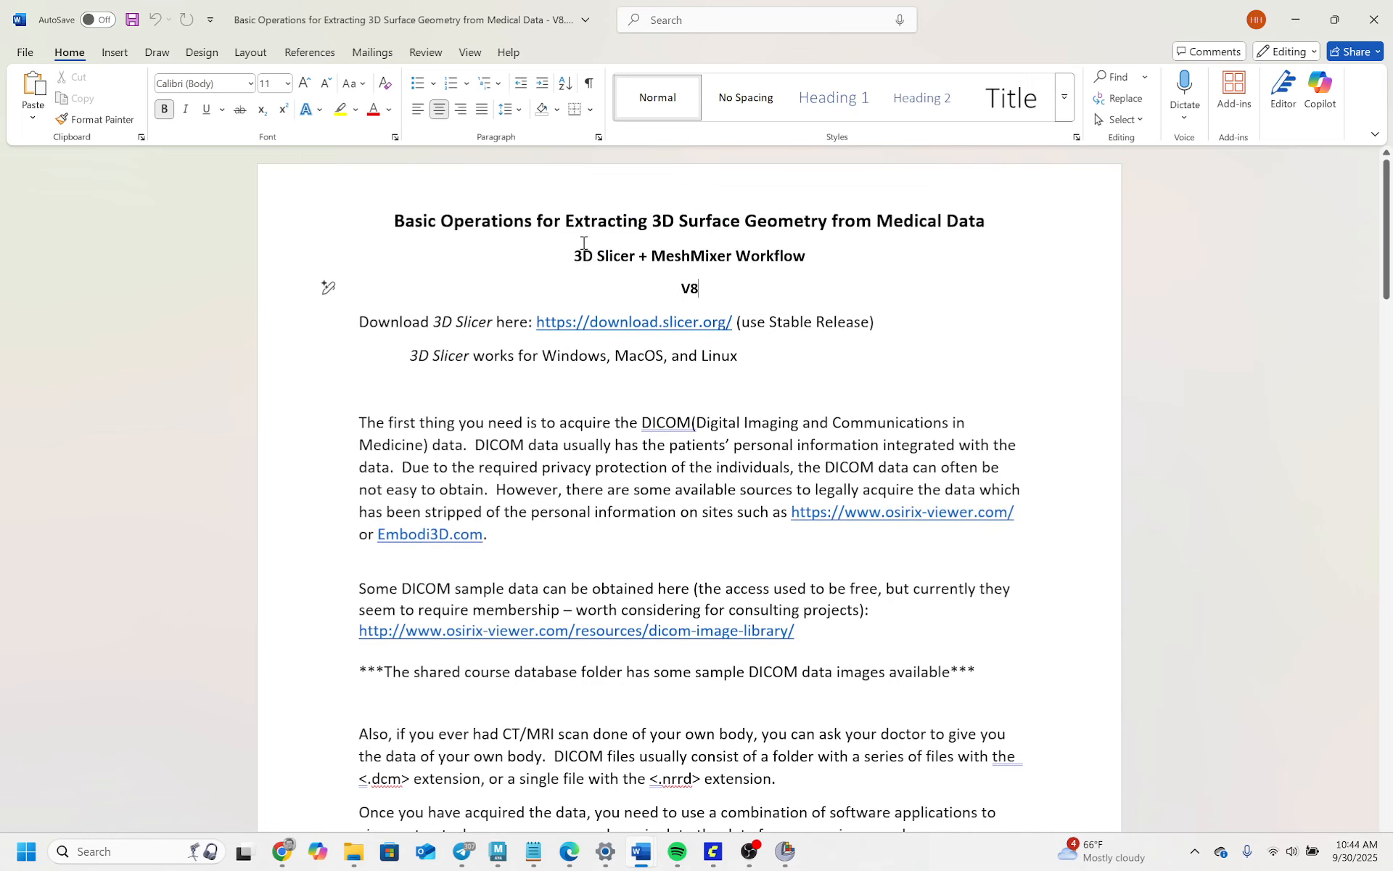
mouse_move(1387, 284)
left_mouse_down()
mouse_move(1387, 446)
mouse_move(1388, 284)
left_mouse_up()
Step: Switch to 3D Slicer, view the Models module and return to the Welcome to Slicer module
key("alt+Tab")
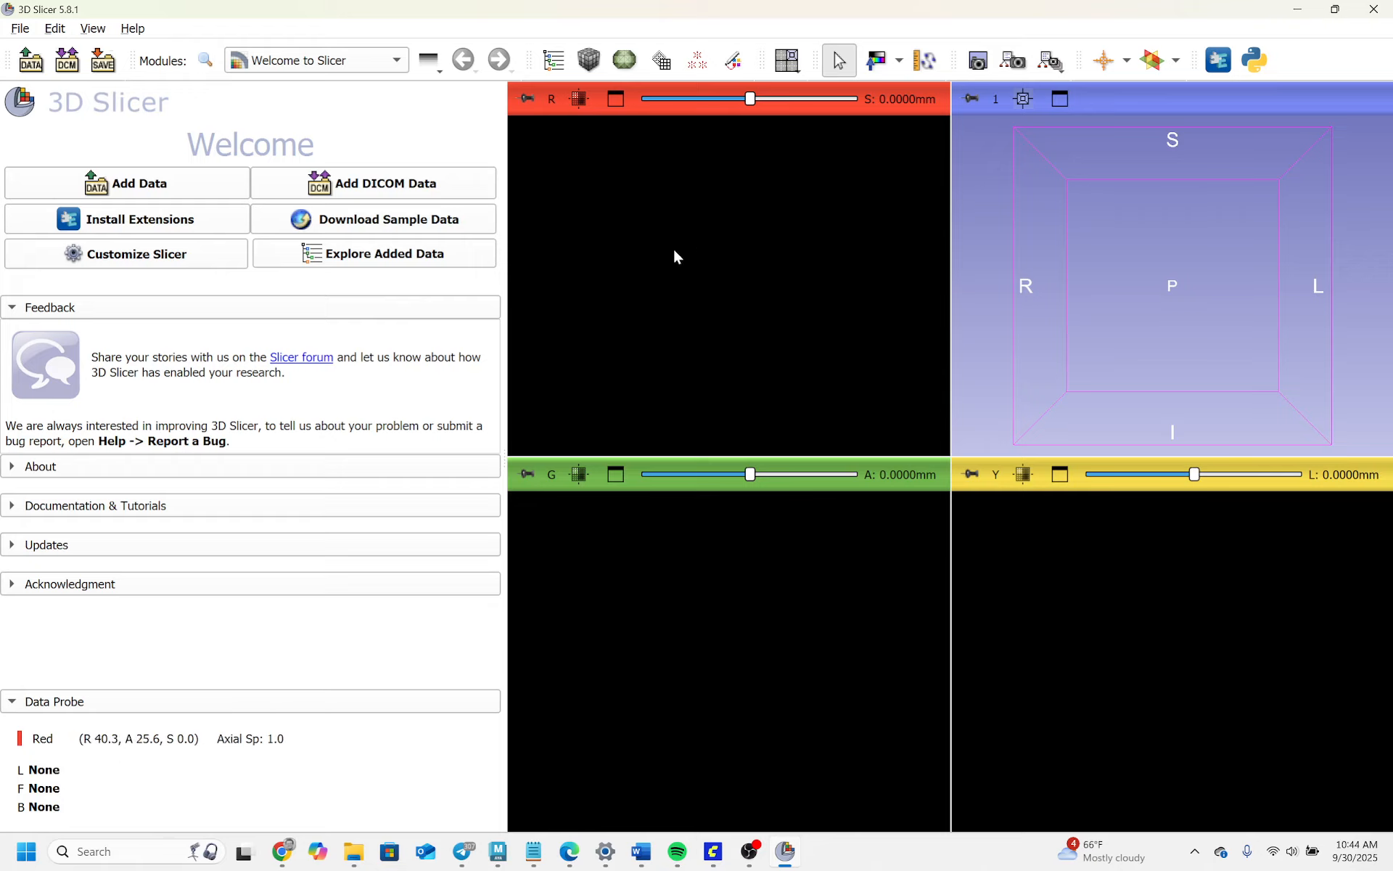
left_click(287, 65)
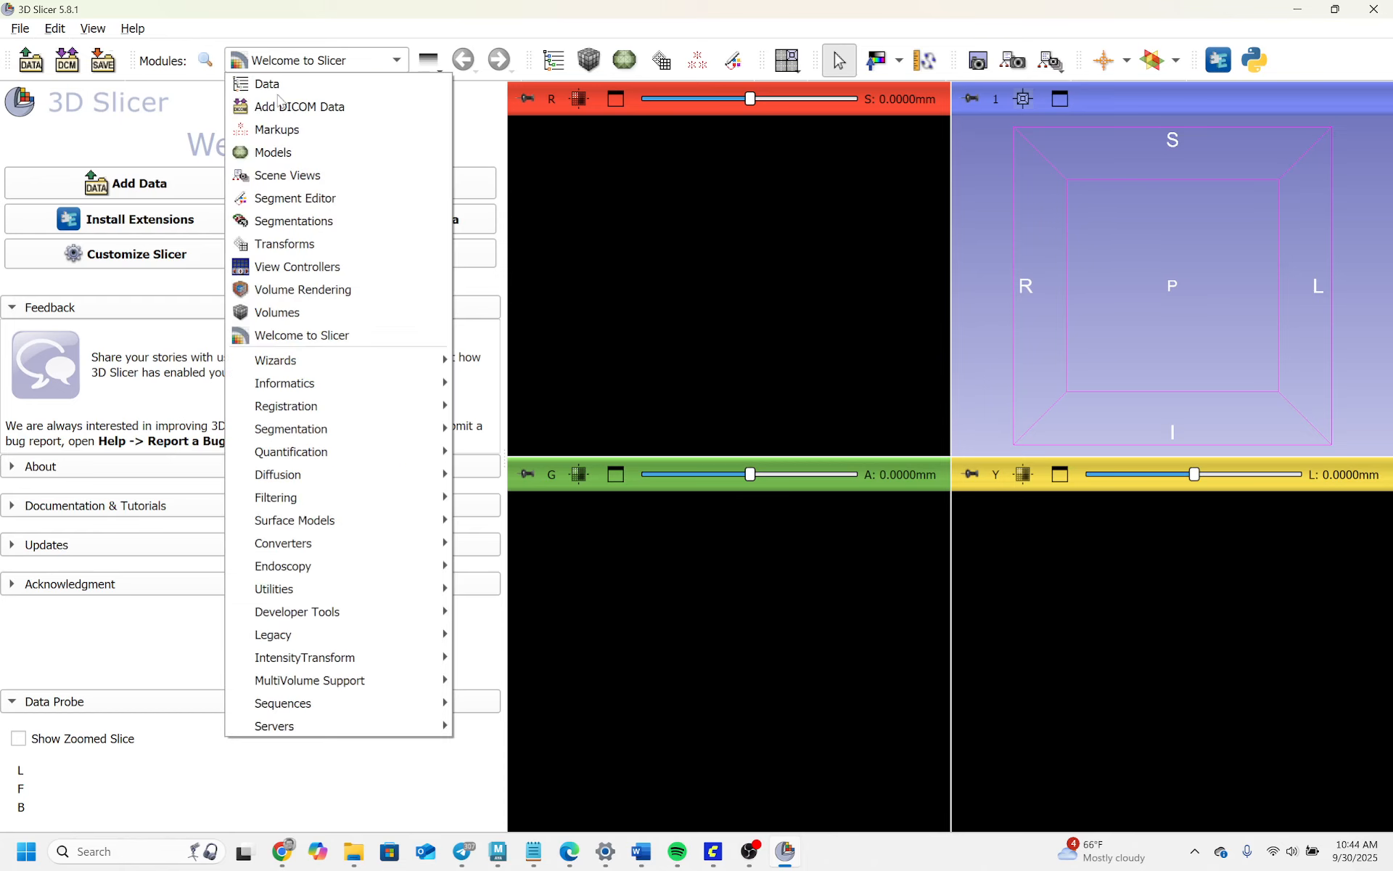
left_click(281, 158)
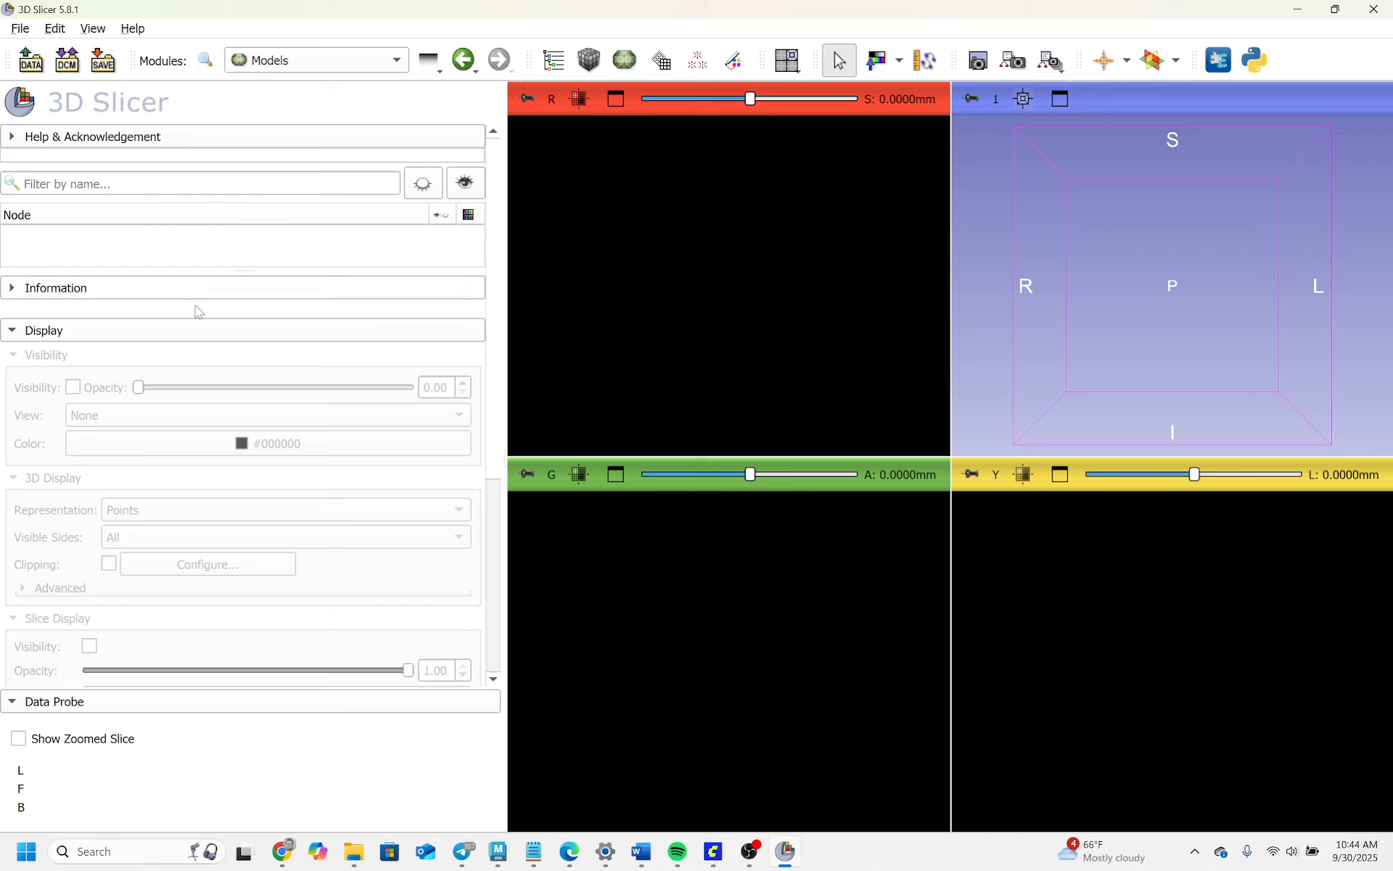
left_click(305, 59)
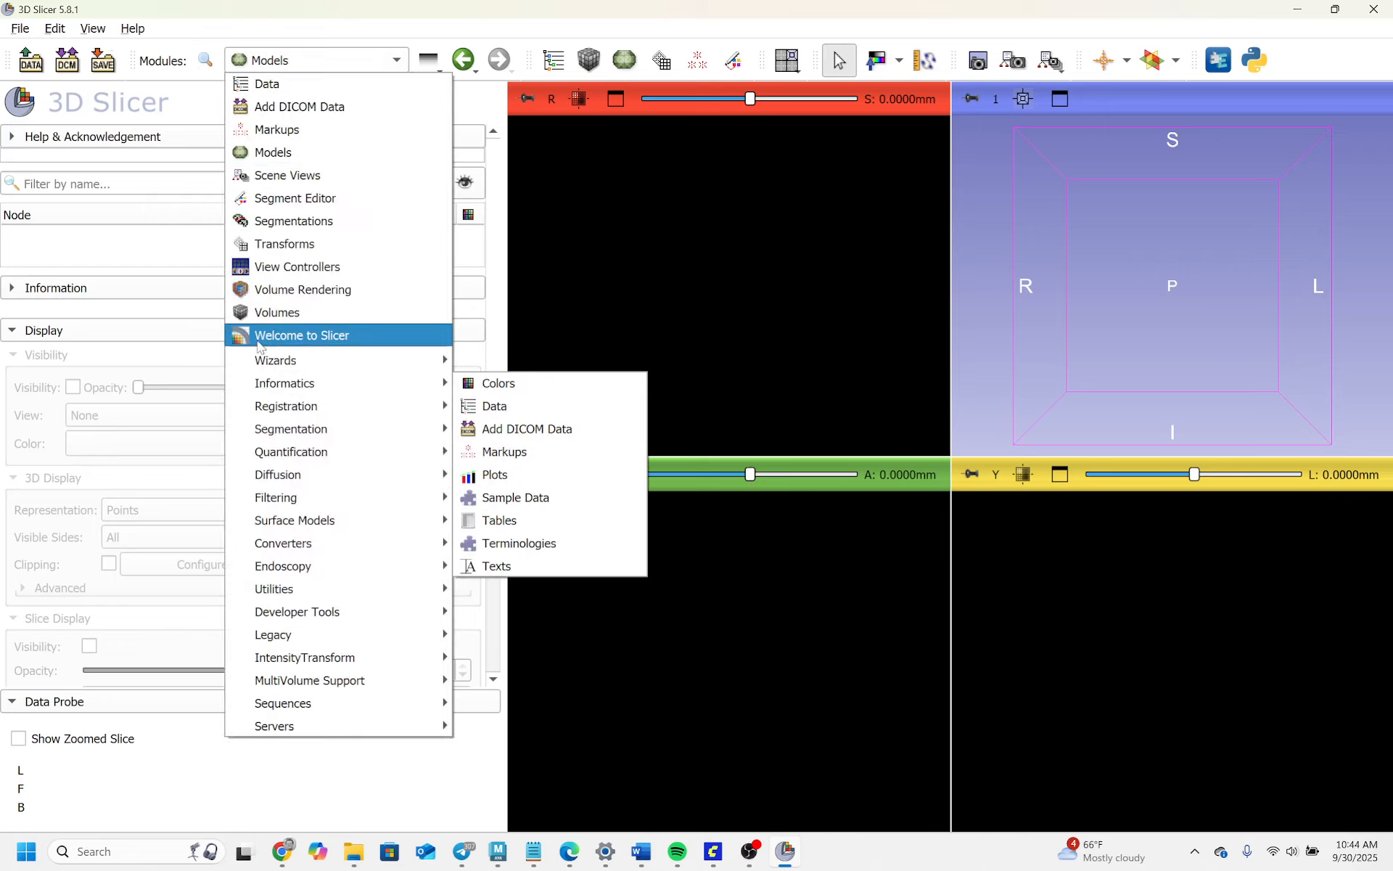
left_click(316, 341)
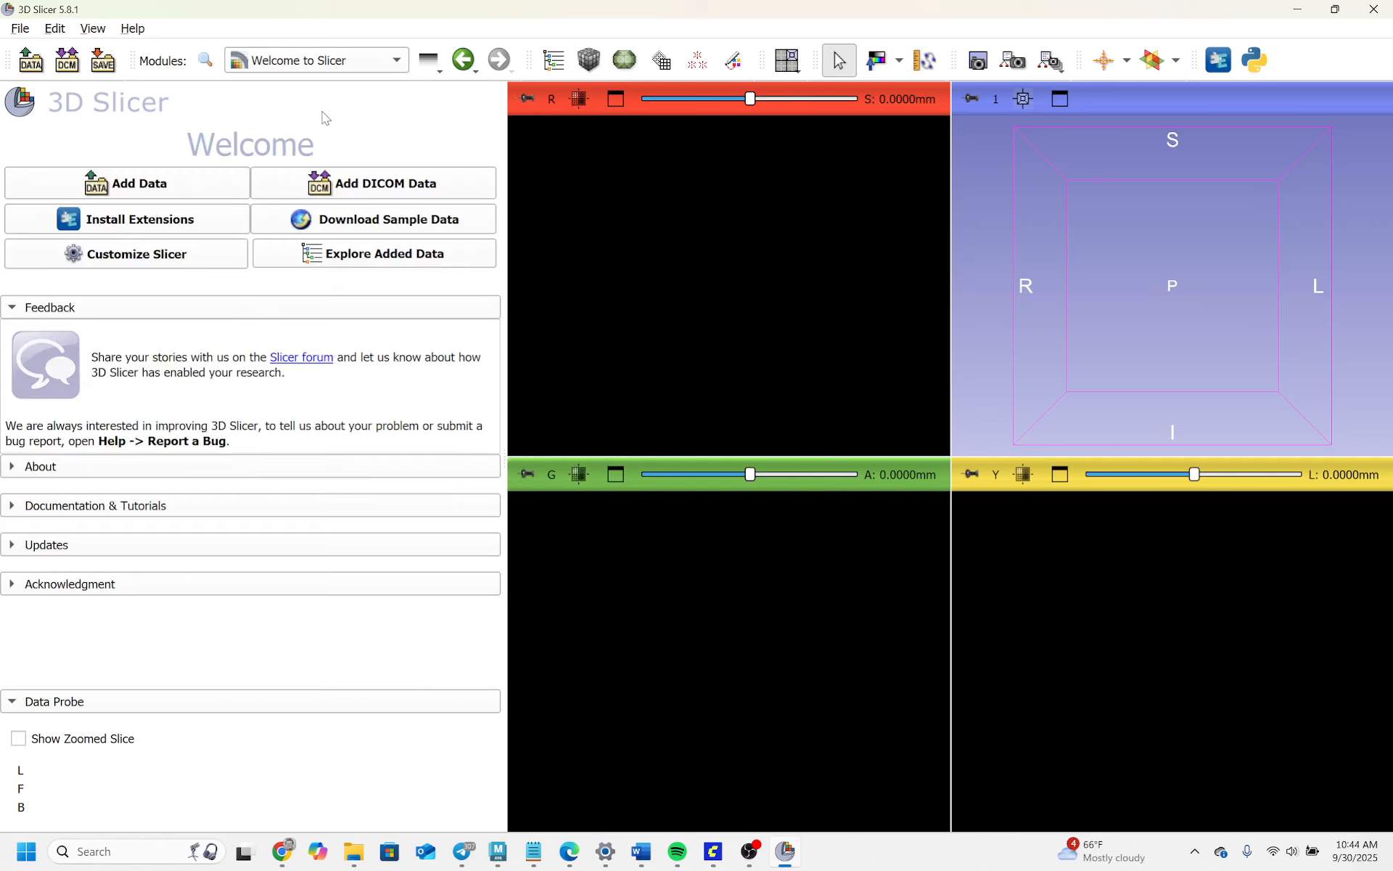
Step: Browse the downloadable sample data sets and load the CTA abdomen (Panoramix) sample
left_click(439, 231)
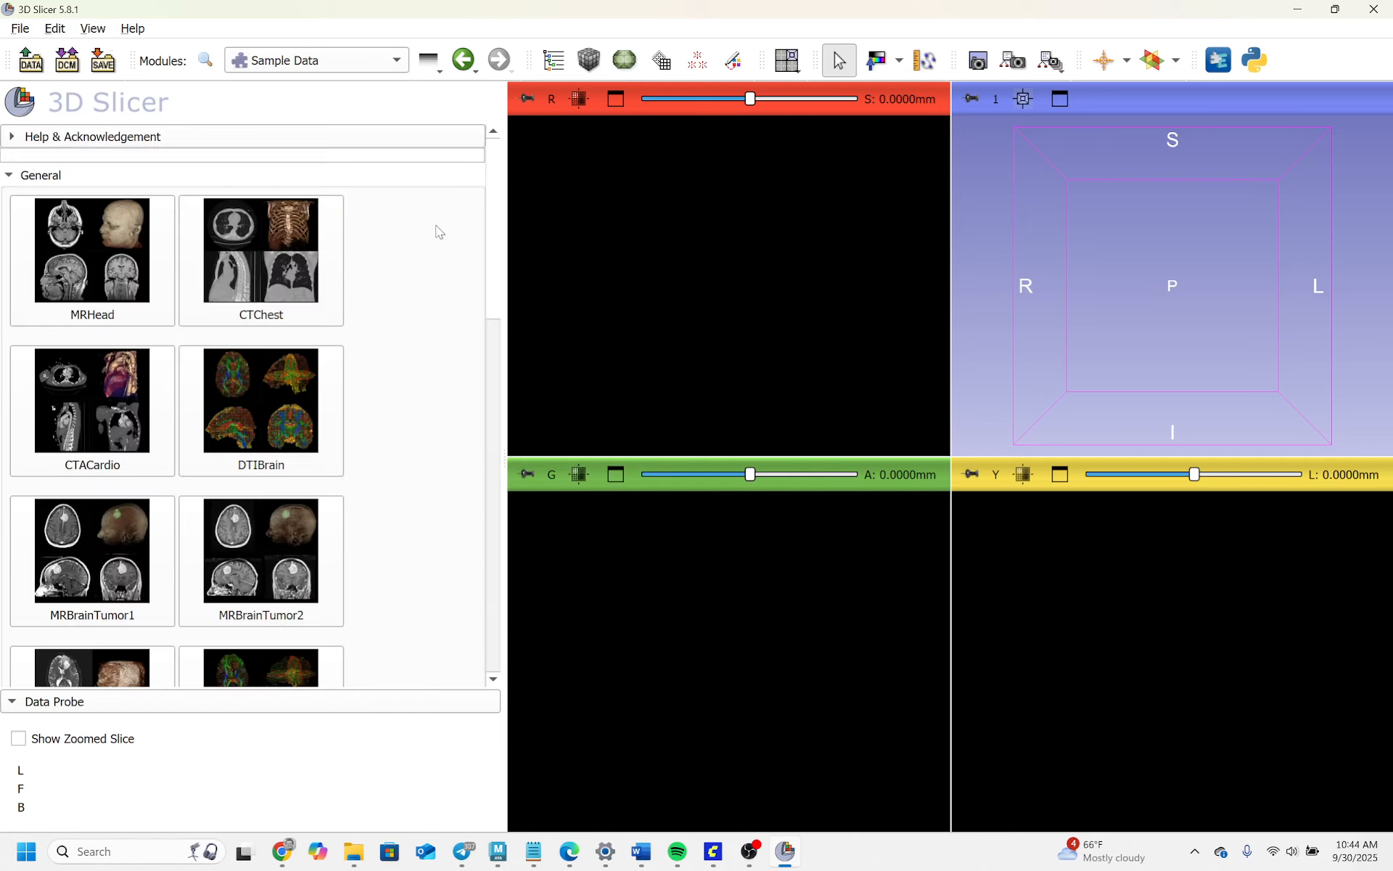
left_click_drag(493, 376, 502, 496)
left_click(491, 459)
scroll(319, 533, "up", 5)
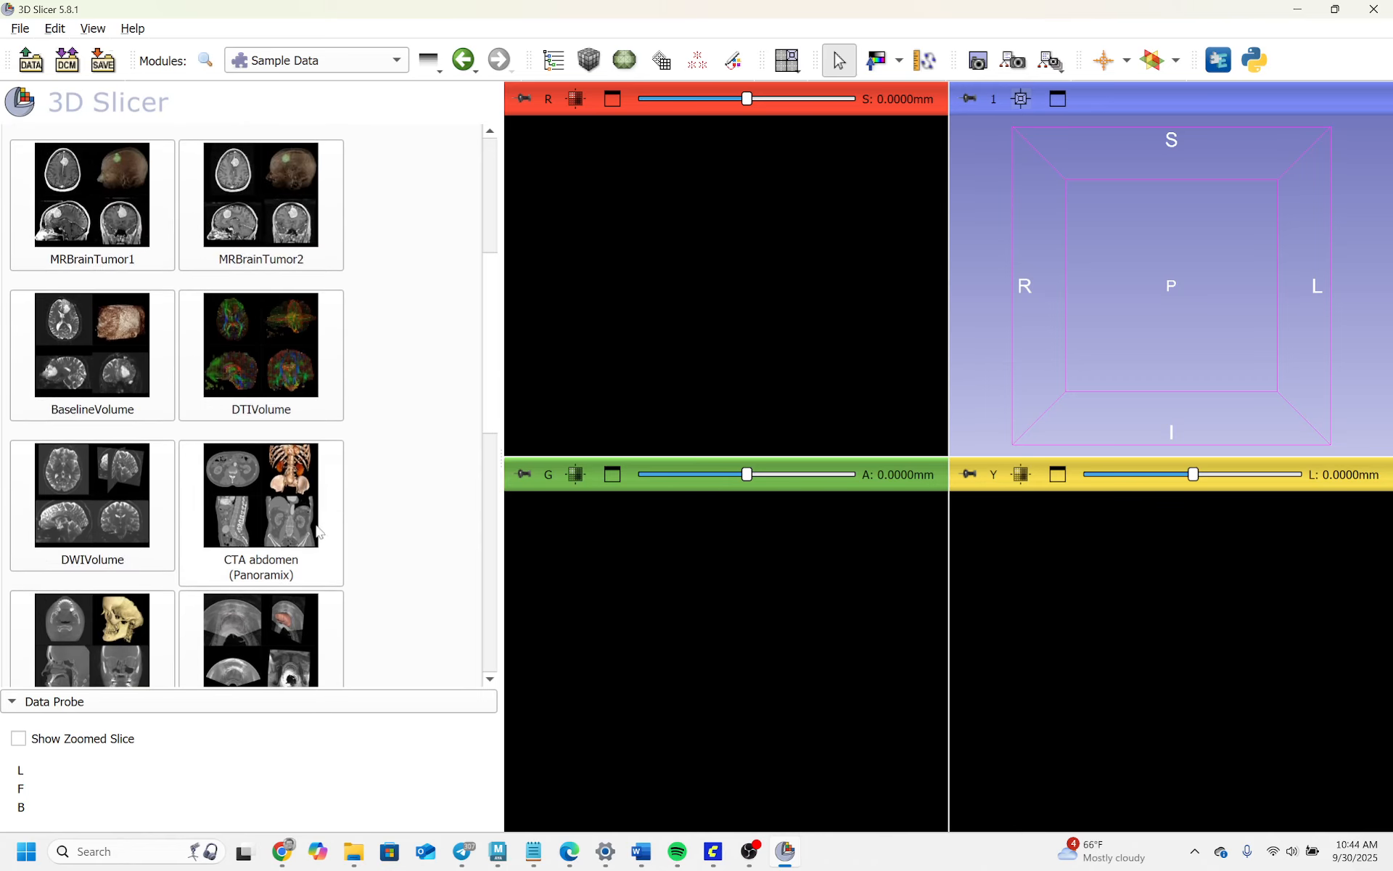
scroll(272, 535, "down", 3)
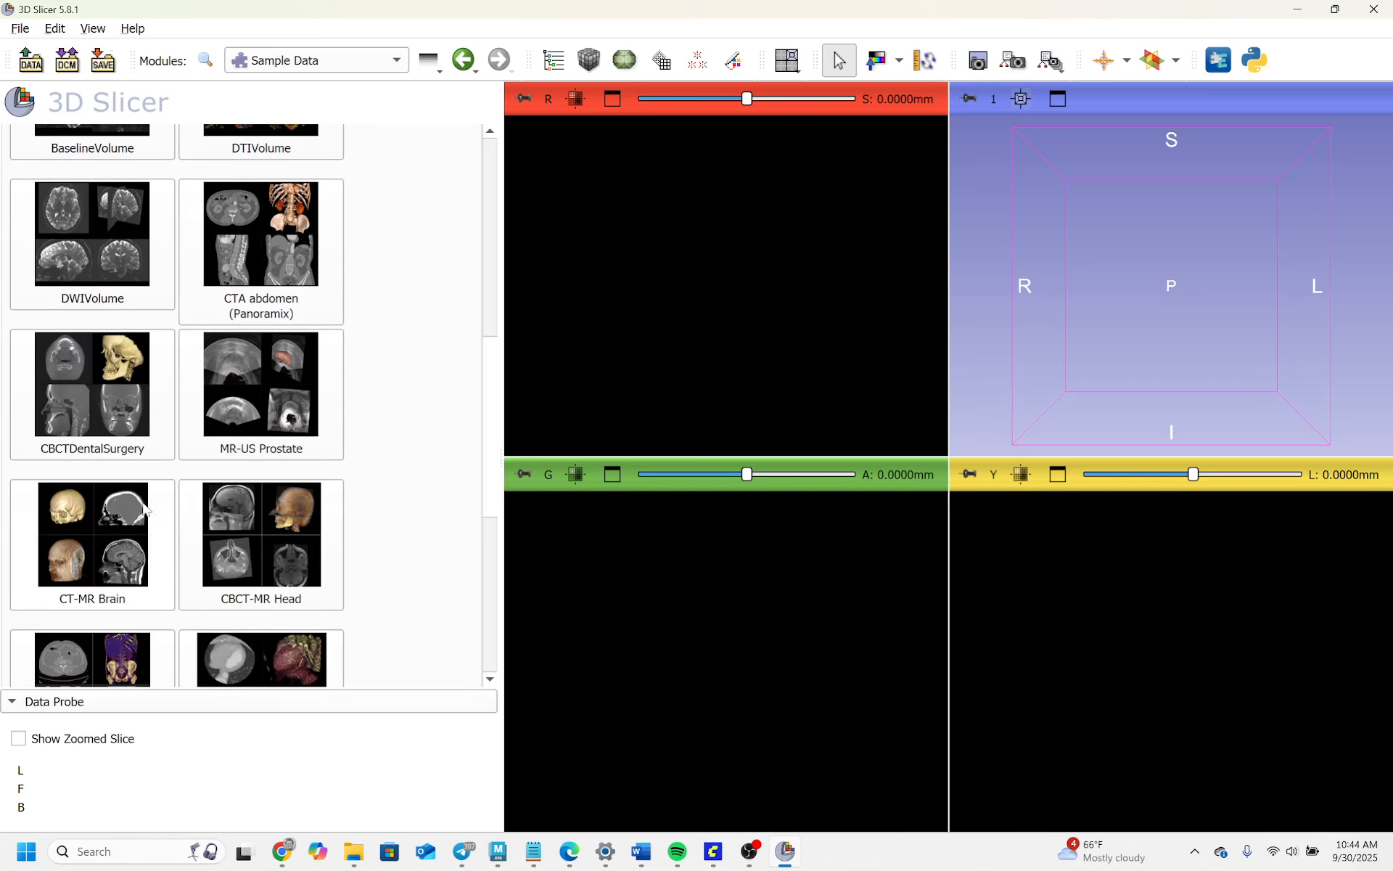
scroll(366, 591, "down", 3)
scroll(372, 547, "up", 6)
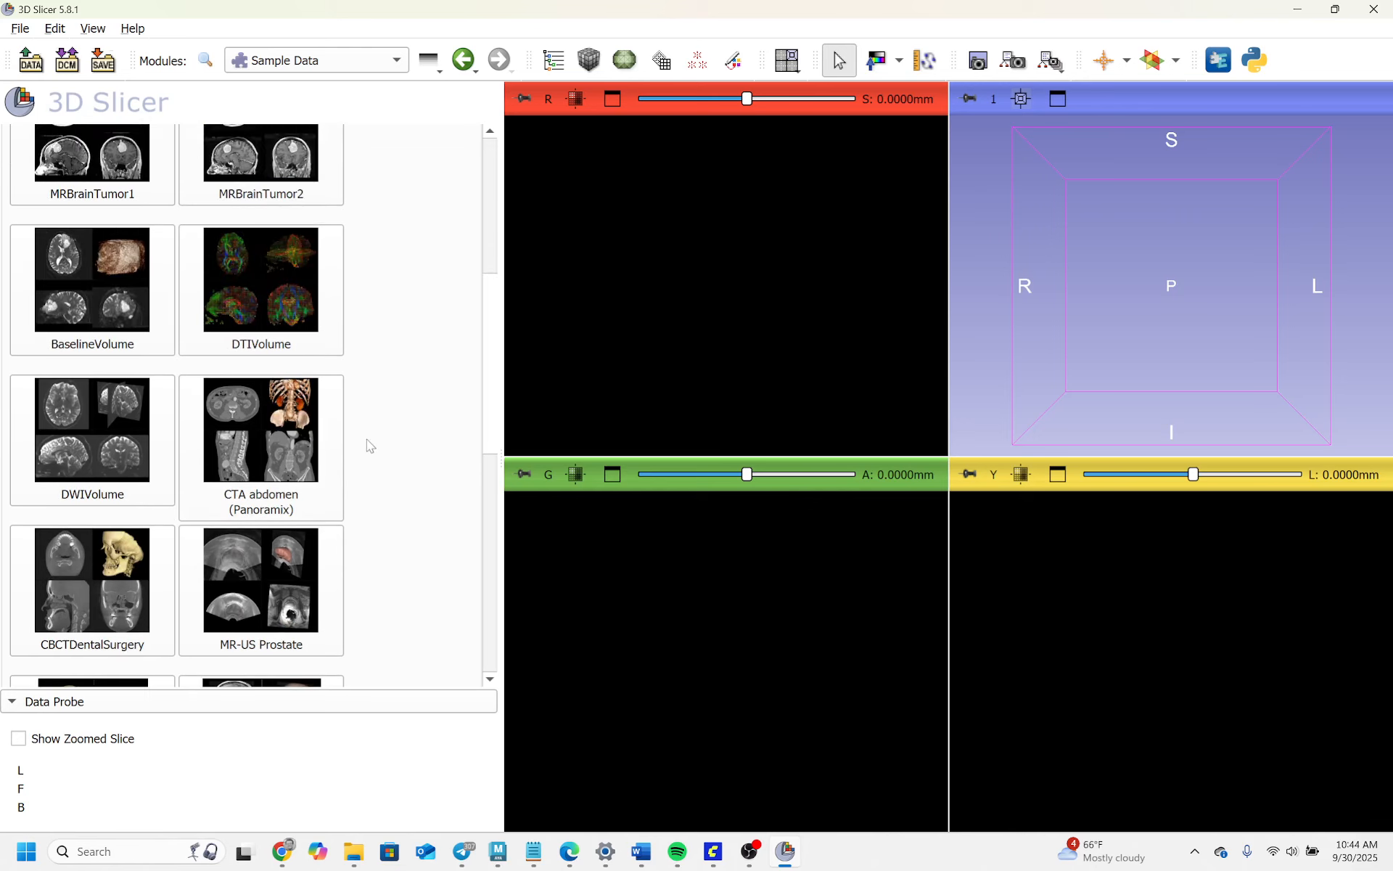
left_click(258, 456)
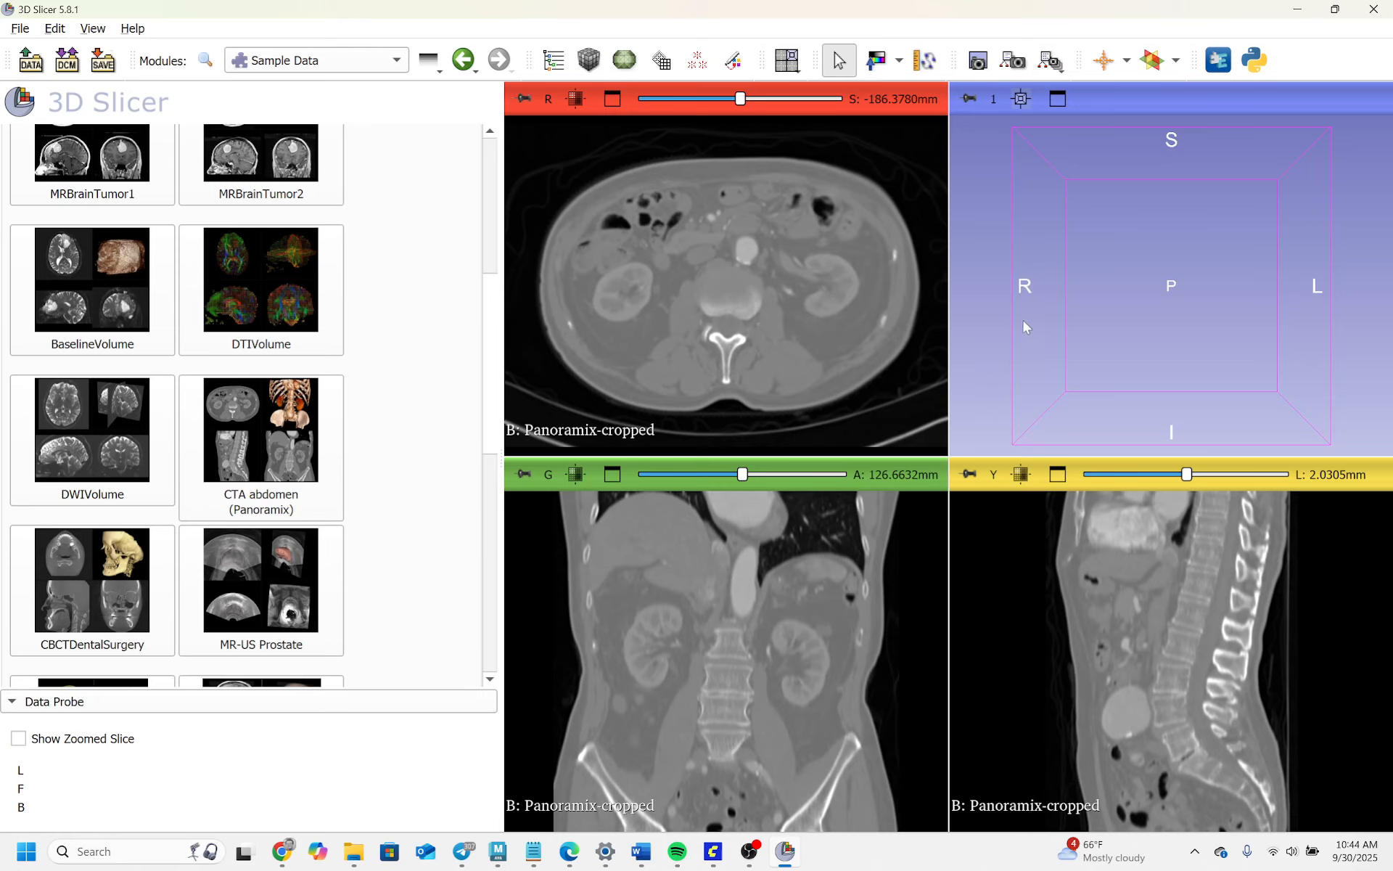
Step: Look over the remaining sample data sets, and switch to the Volume Rendering module
scroll(497, 349, "down", 3)
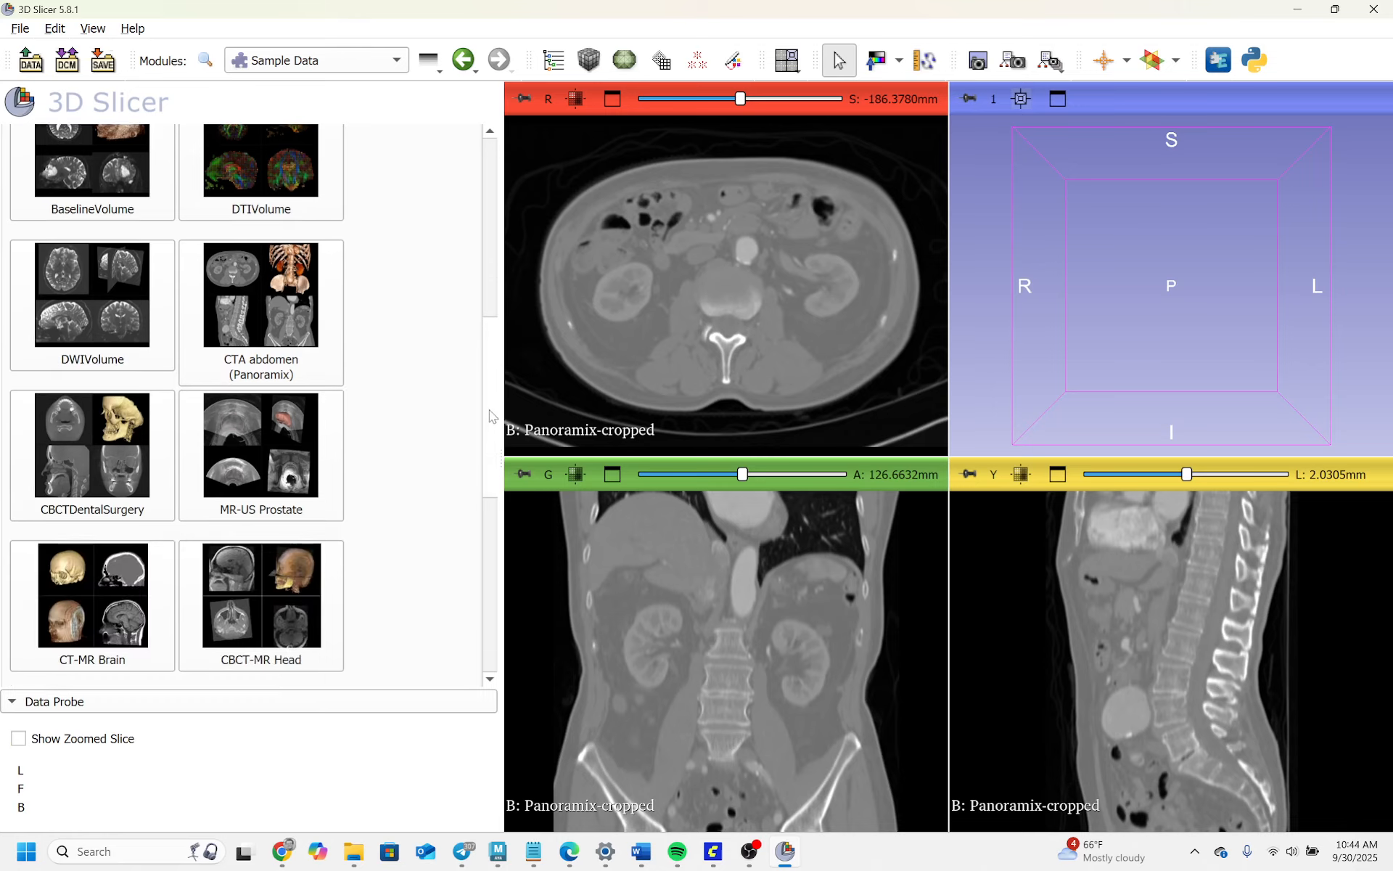
scroll(359, 236, "up", 8)
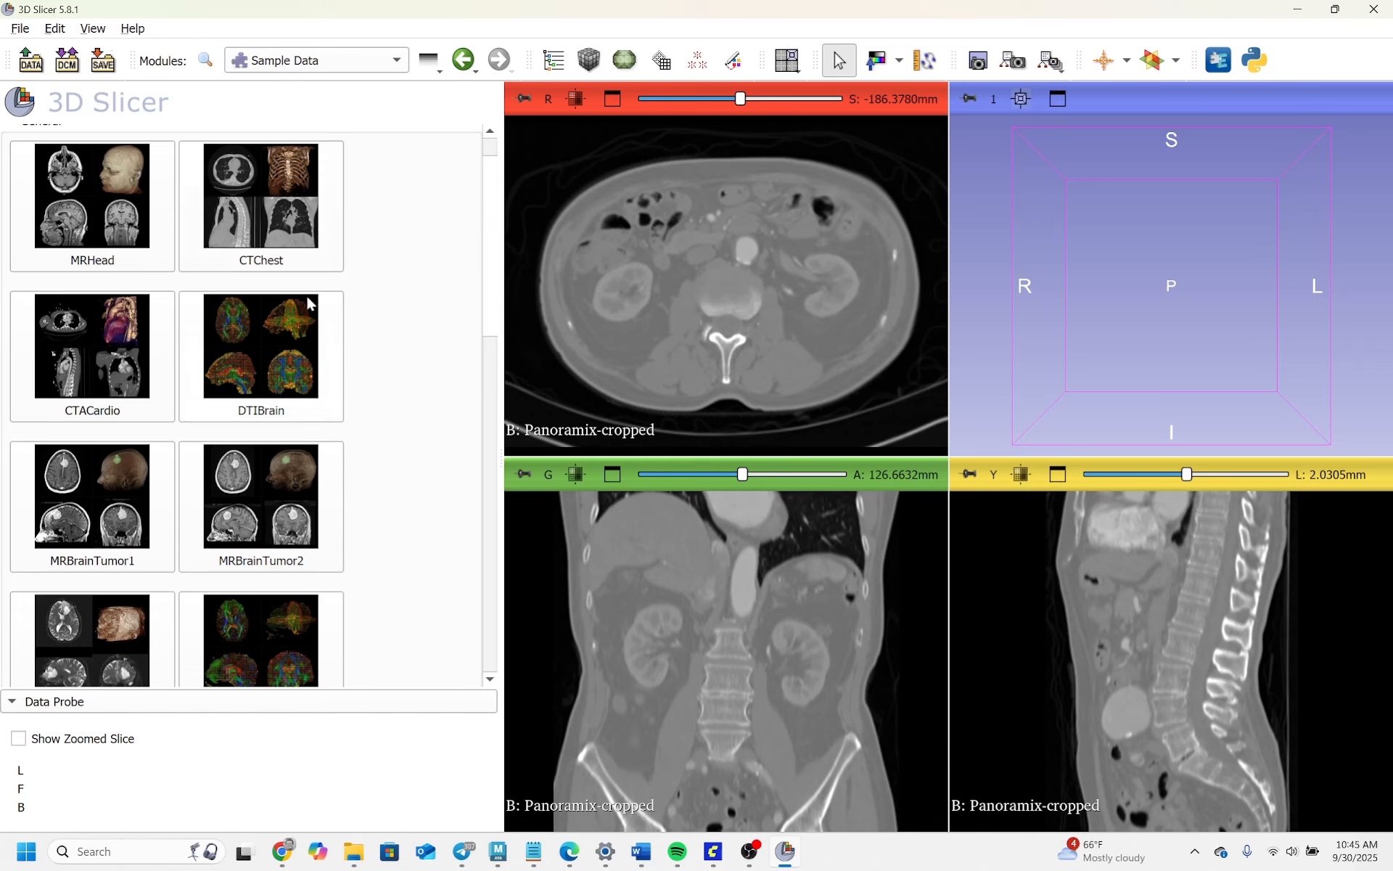
scroll(490, 331, "down", 10)
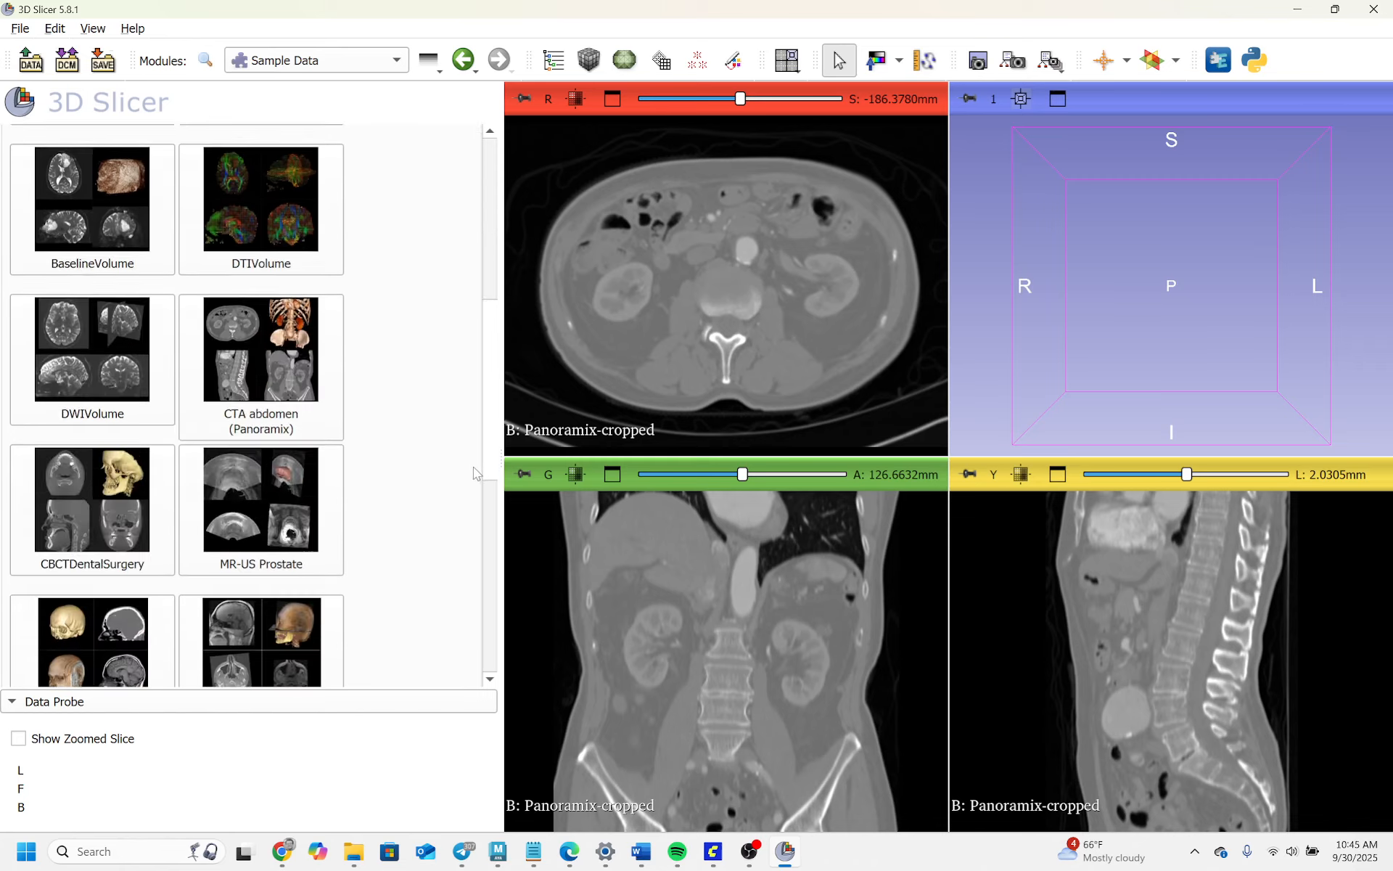
scroll(460, 535, "up", 12)
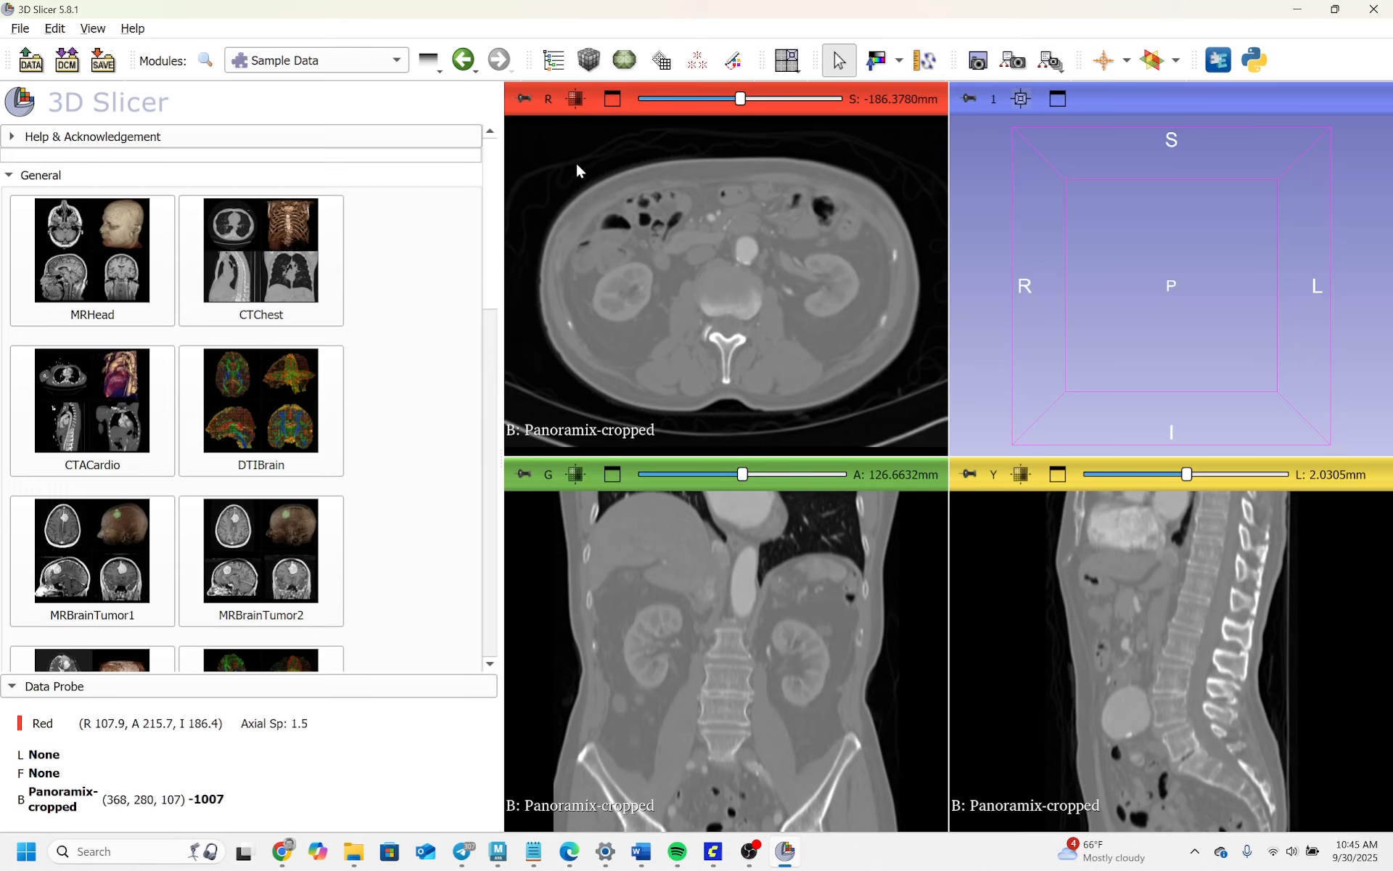
left_click(301, 64)
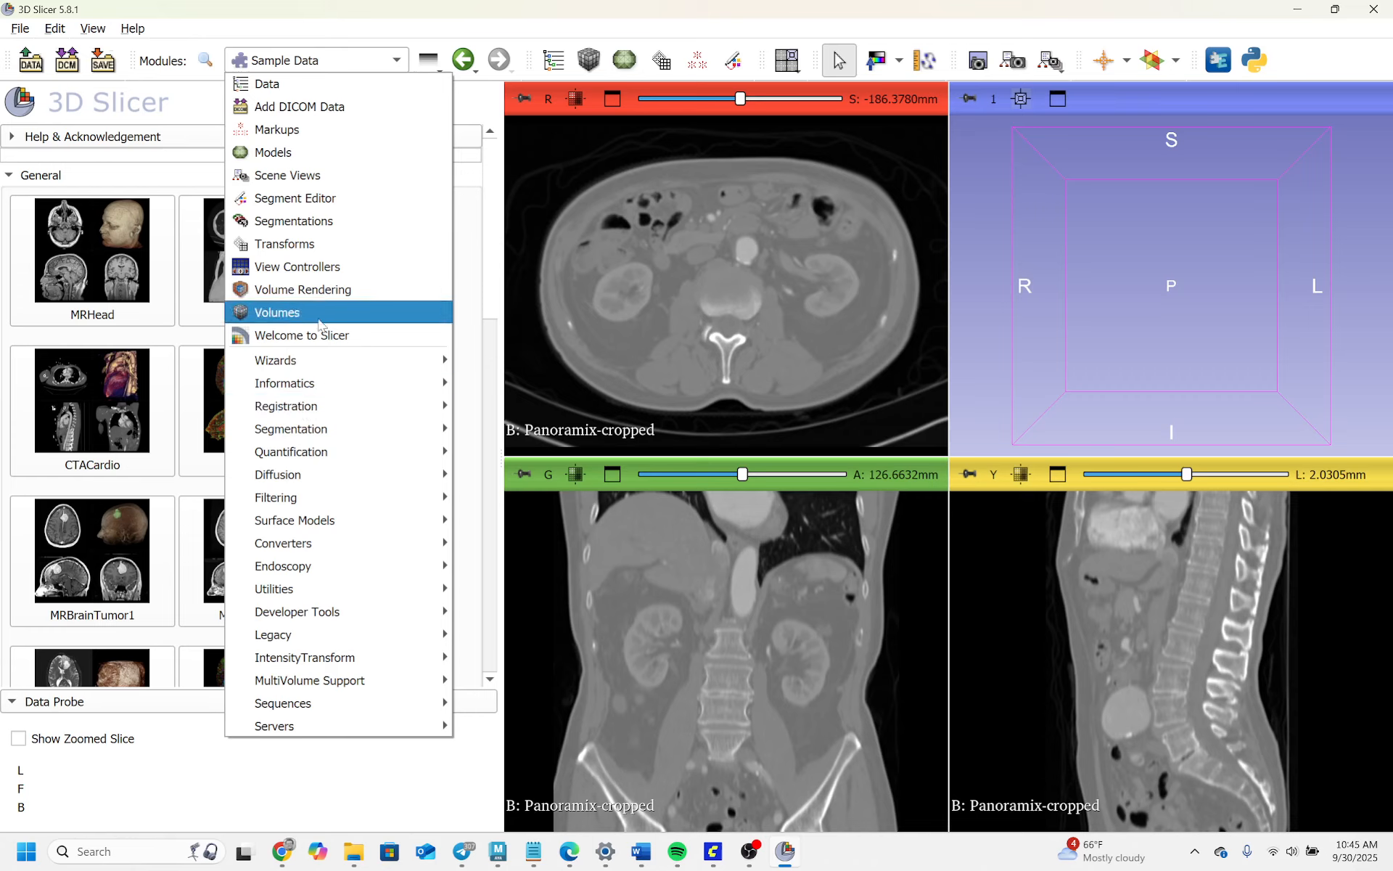
left_click(303, 290)
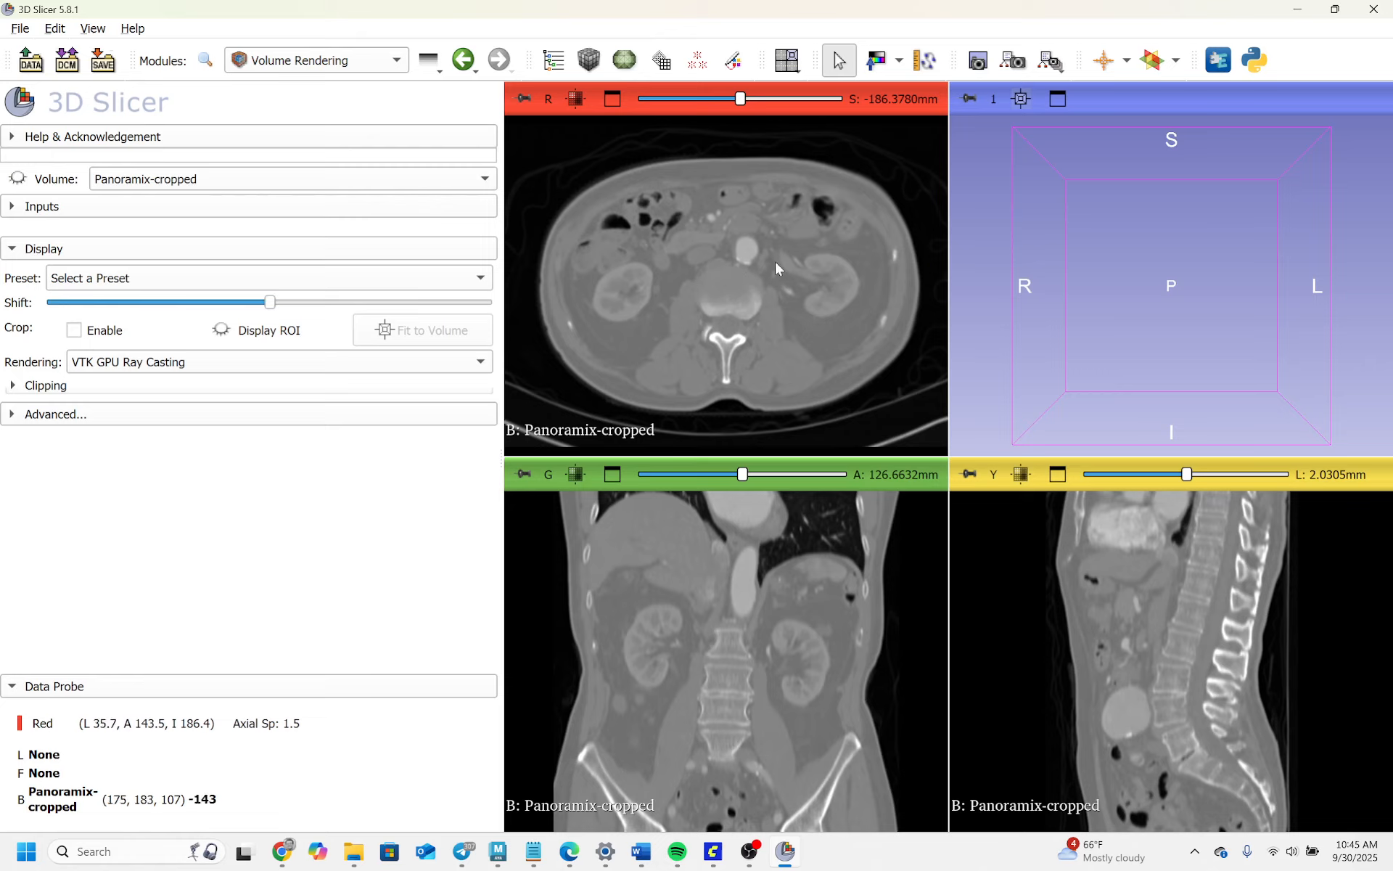
Step: Move the axial slice to S -178.8780 mm, and adjust the zoom and pan of the axial, coronal and sagittal views
mouse_move(740, 104)
left_mouse_down()
mouse_move(802, 104)
mouse_move(744, 104)
left_mouse_up()
right_click_drag(796, 262, 857, 239)
right_click_drag(754, 773, 1153, 671)
mouse_move(1153, 671)
middle_mouse_down()
mouse_move(1224, 690)
mouse_move(1162, 679)
middle_mouse_up()
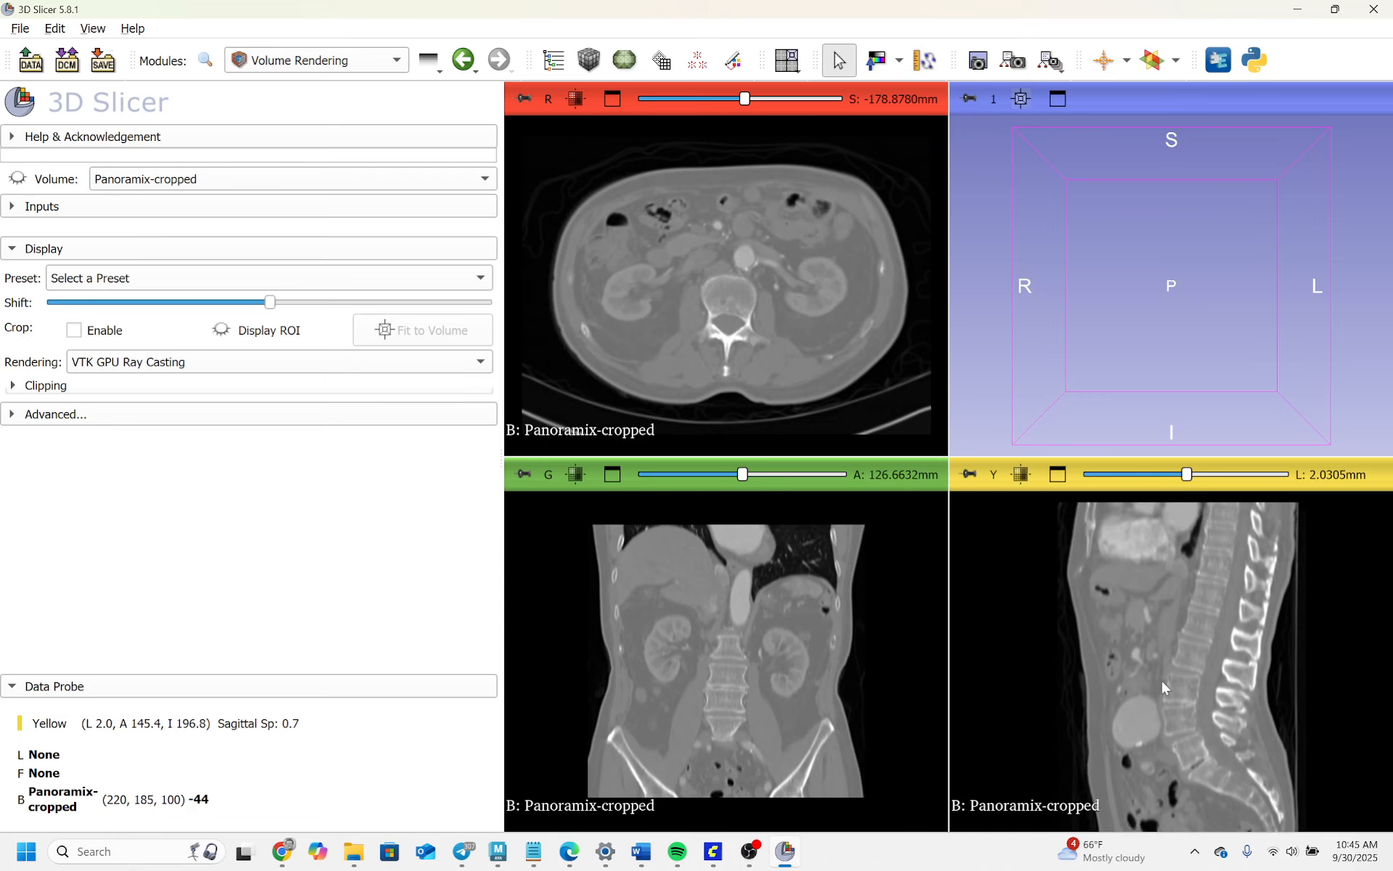
mouse_move(782, 645)
middle_mouse_down()
mouse_move(752, 645)
mouse_move(780, 629)
mouse_move(787, 638)
middle_mouse_up()
mouse_move(782, 310)
middle_mouse_down()
mouse_move(726, 341)
mouse_move(769, 296)
middle_mouse_up()
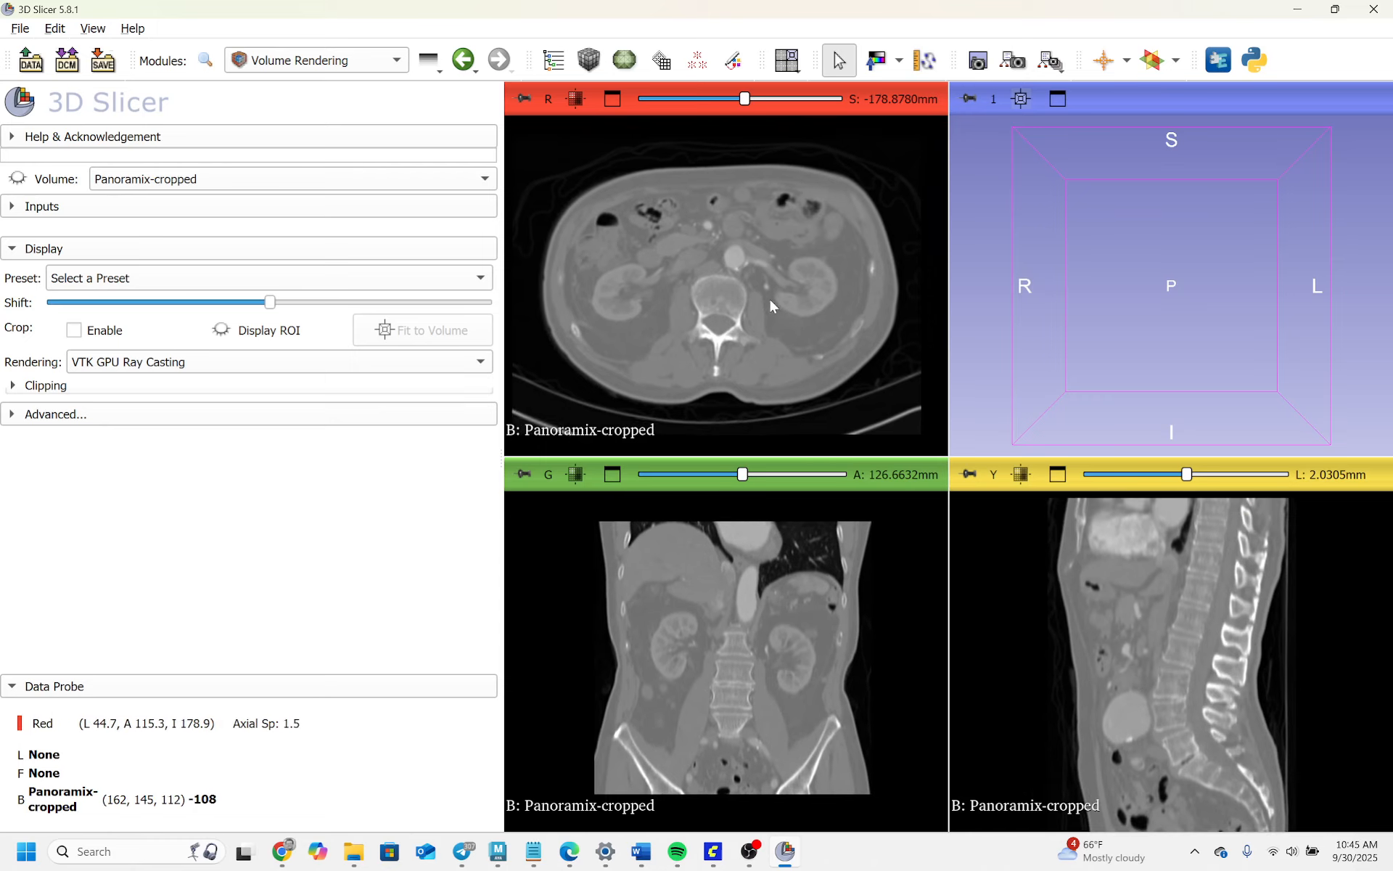
right_click_drag(831, 267, 714, 311)
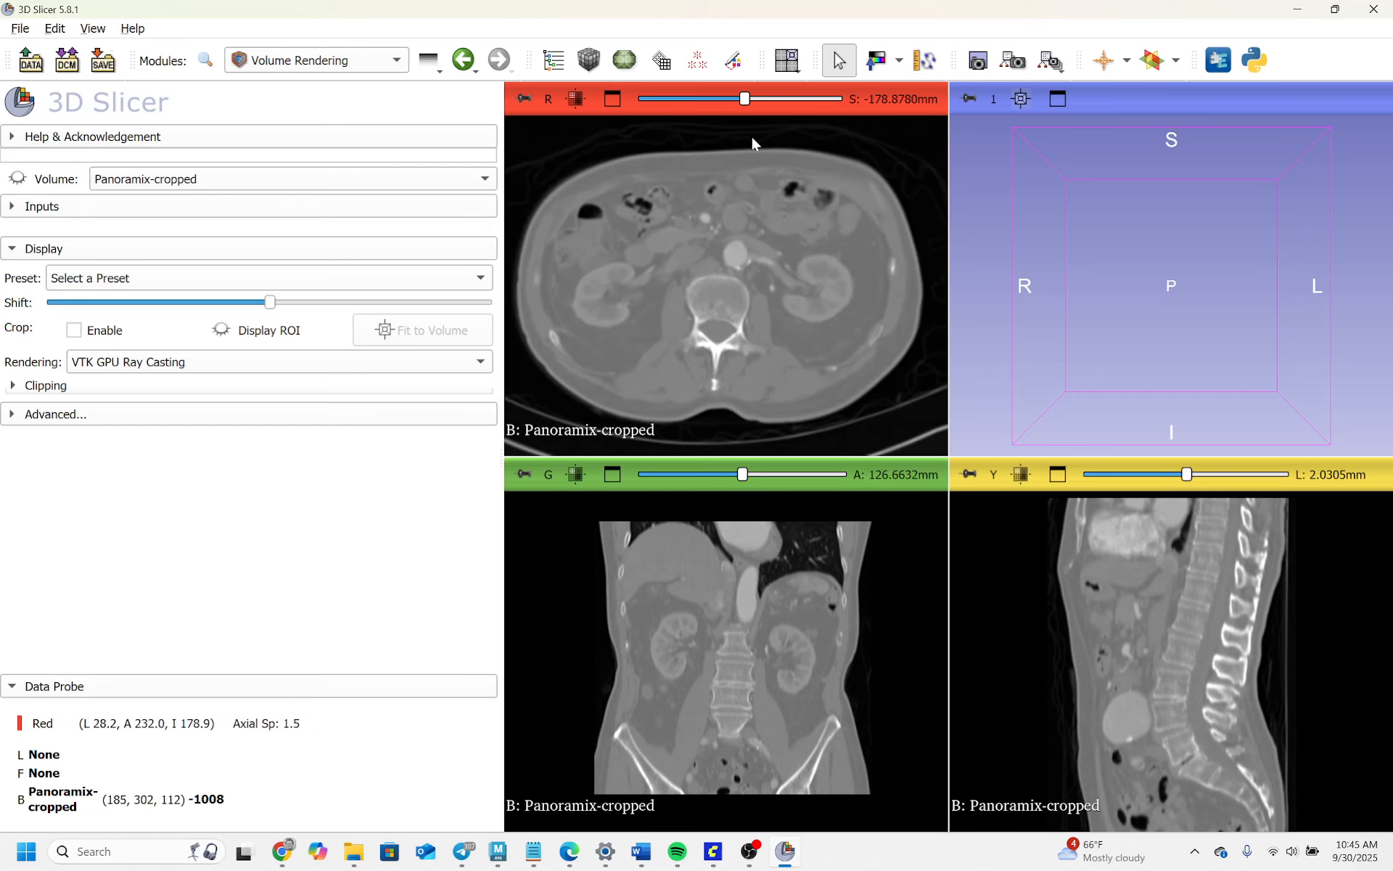
Step: Examine the abdomen by moving the linked slice position through the axial and coronal views, and zoom the axial view to frame the body
key("shift")
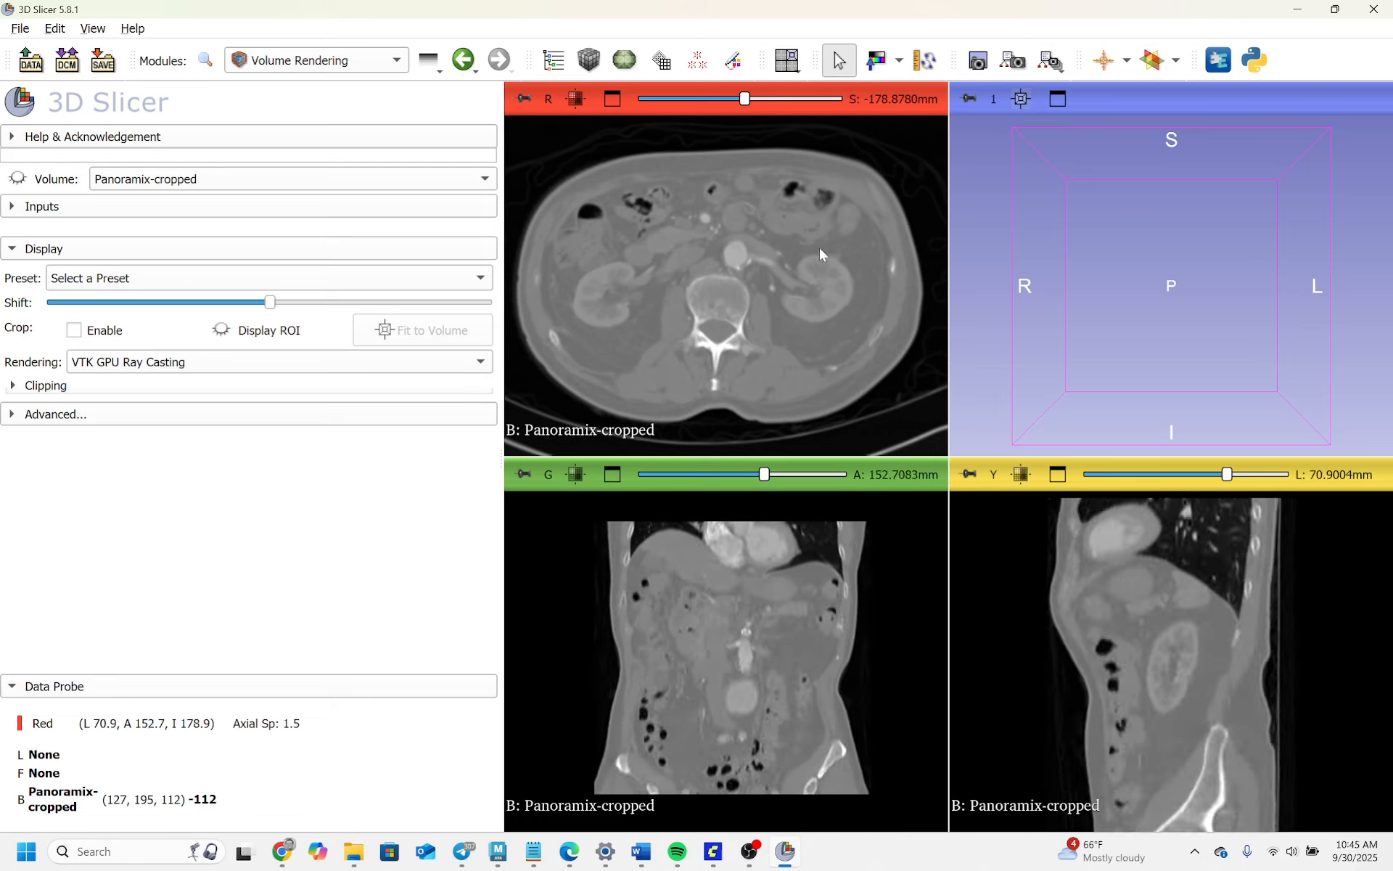
left_click_drag(1062, 263, 740, 276)
key("shift")
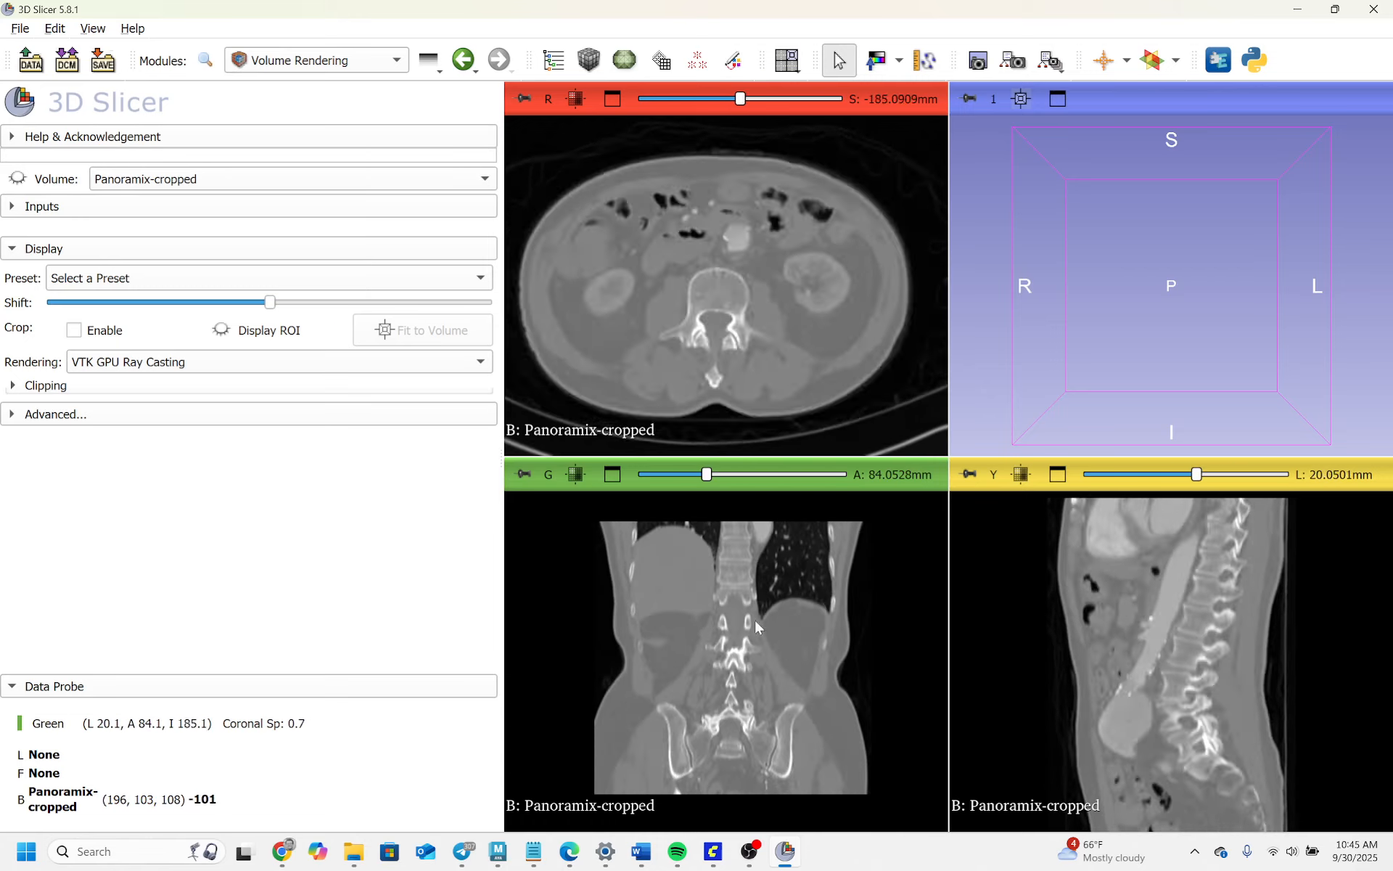
key("shift")
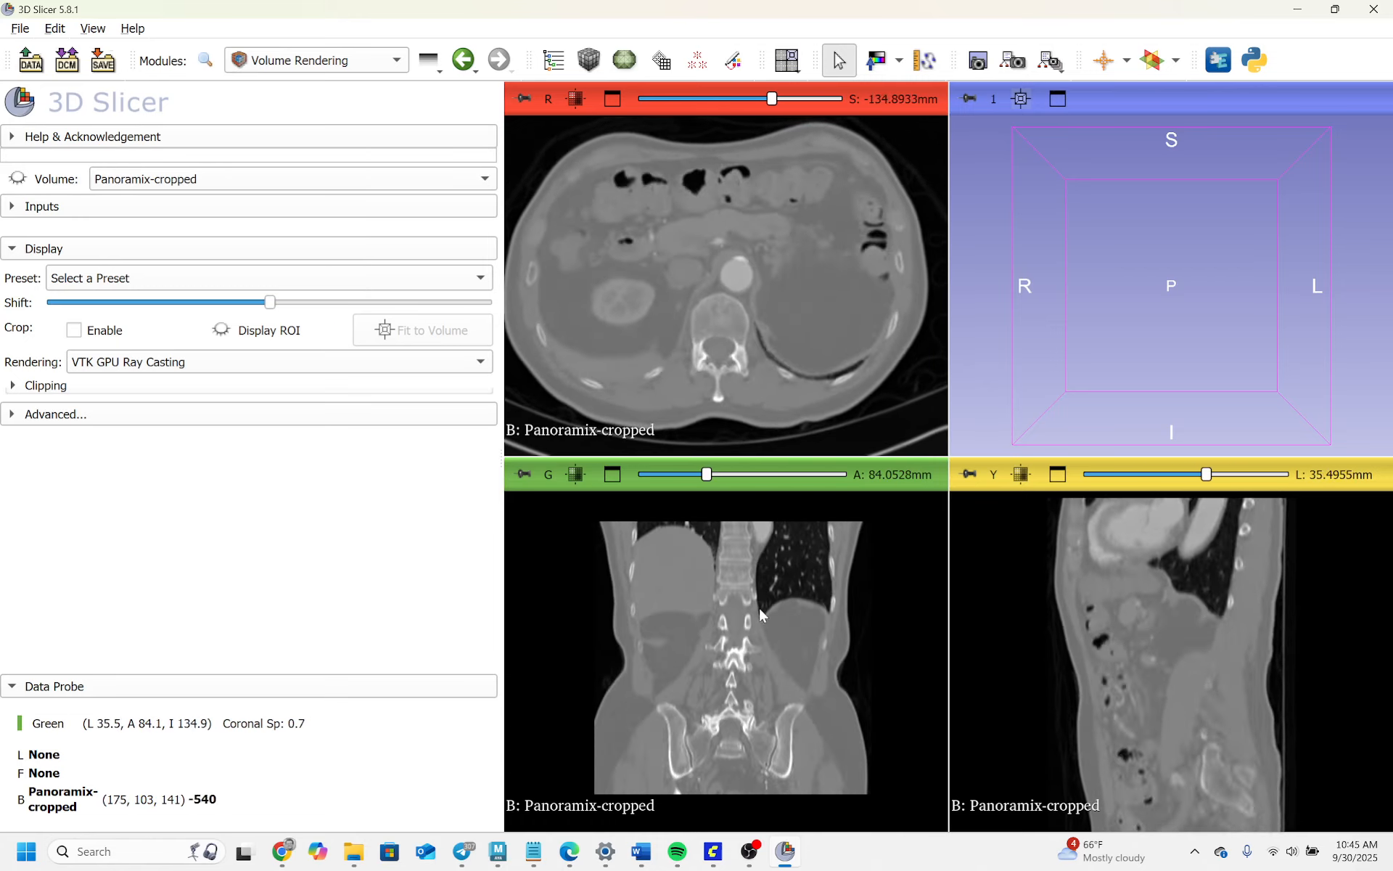
key("shift")
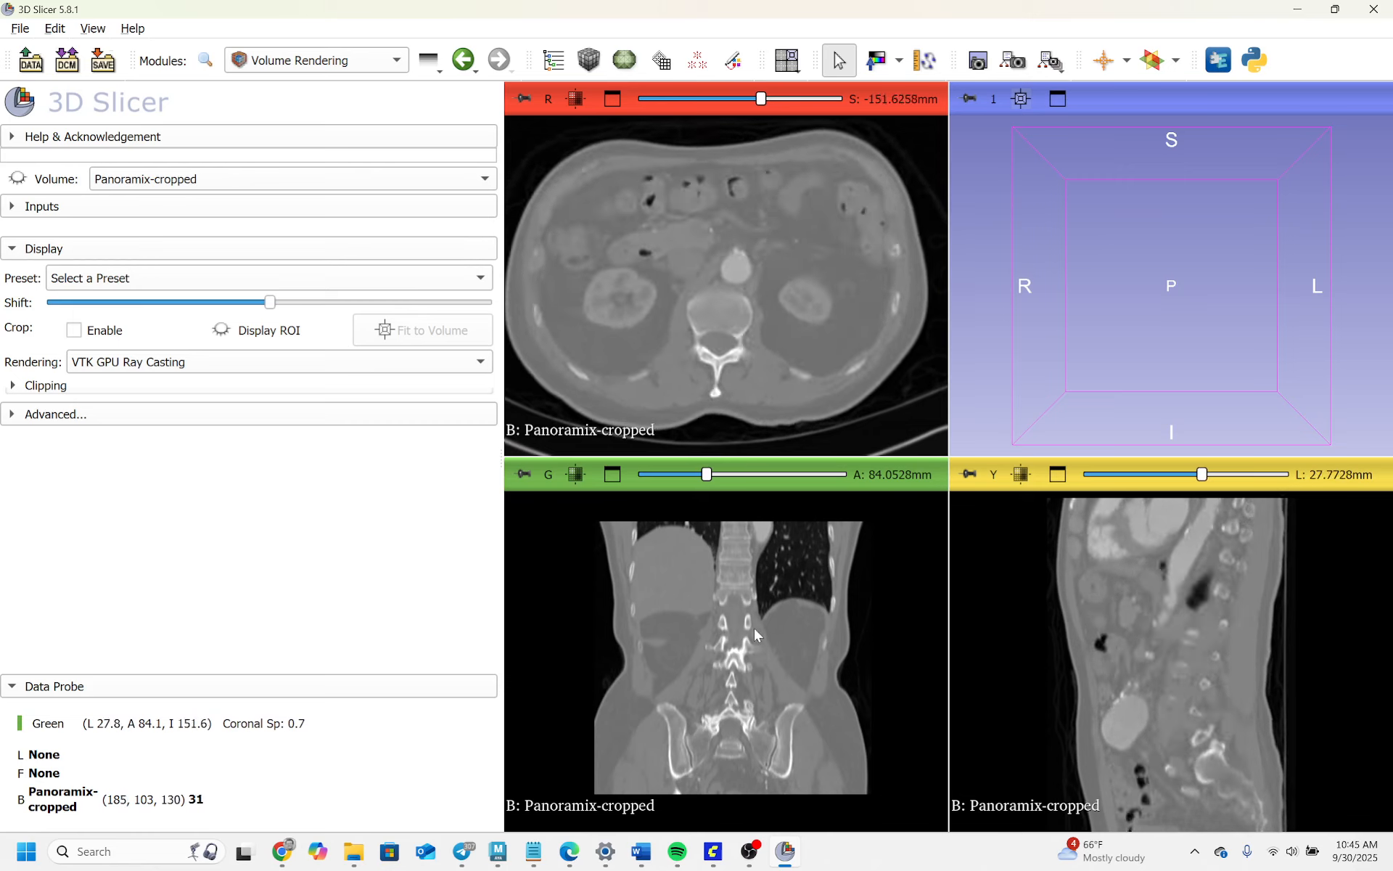
key("shift")
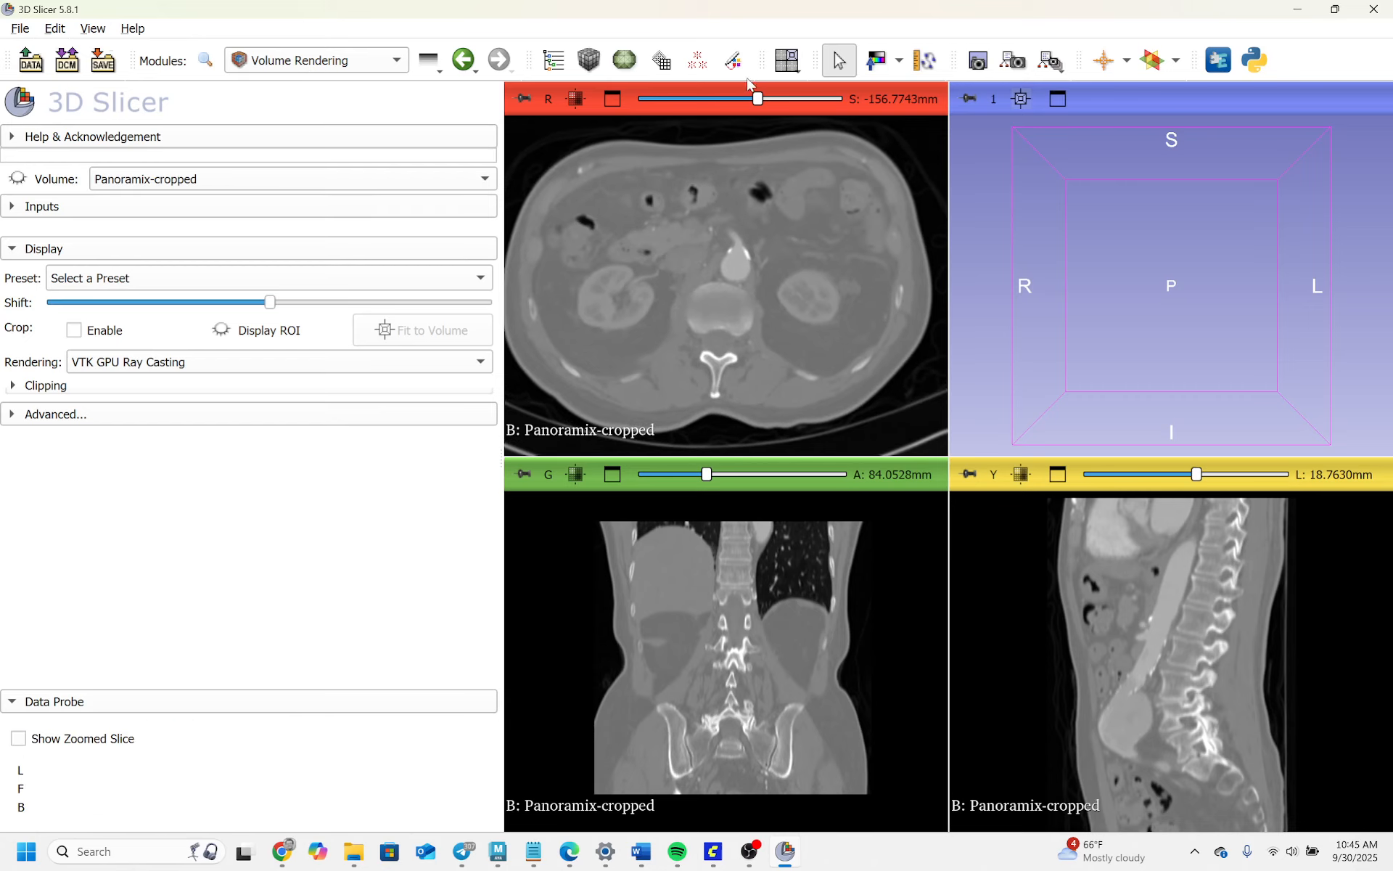
right_click_drag(752, 244, 756, 100)
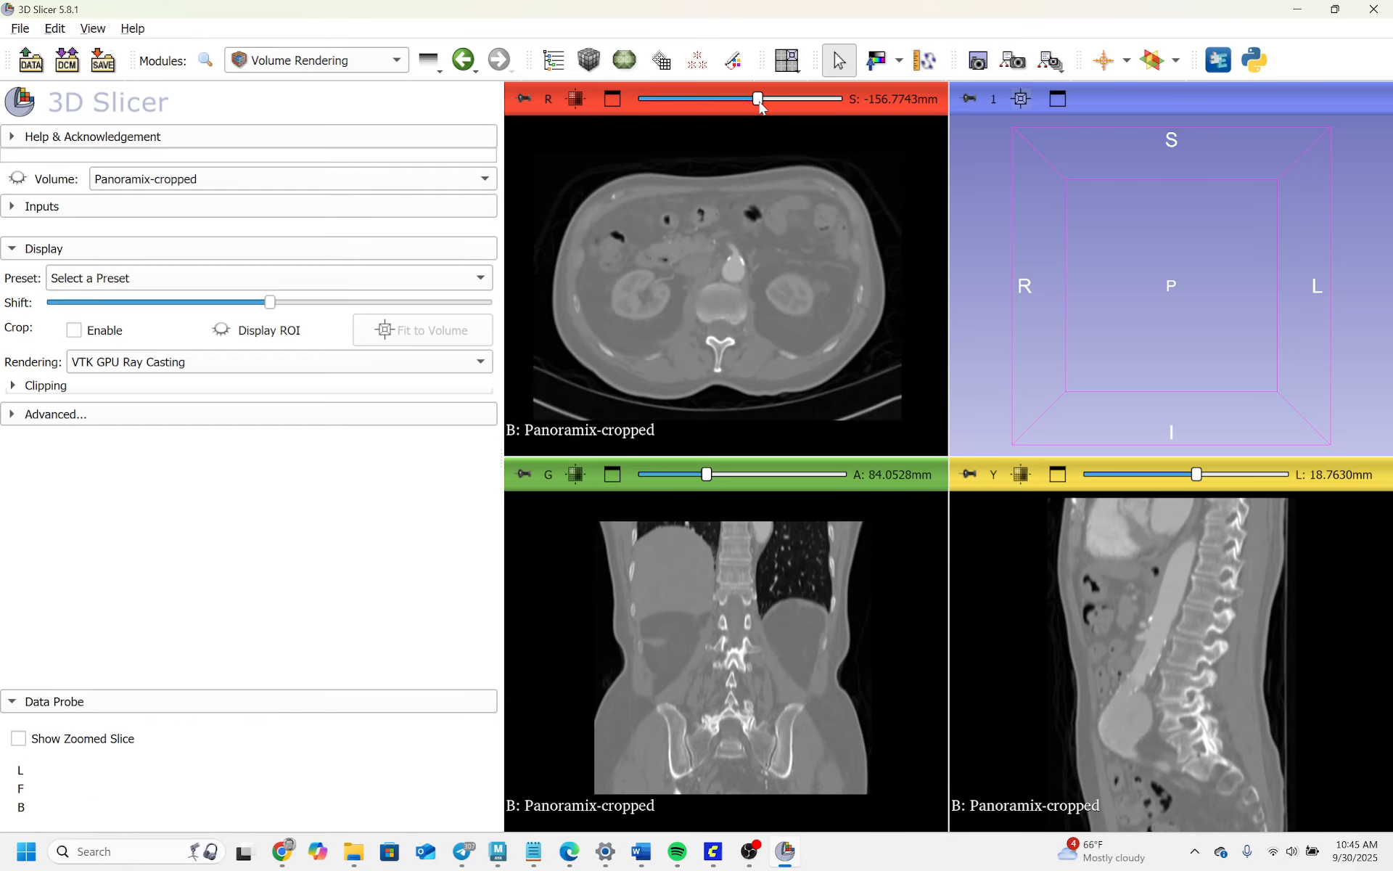
mouse_move(742, 323)
right_mouse_down()
mouse_move(772, 238)
mouse_move(738, 324)
right_mouse_up()
Step: Switch to the Word workflow document and review the numbered steps for loading DICOM images and adjusting brightness and contrast
key("alt+Tab")
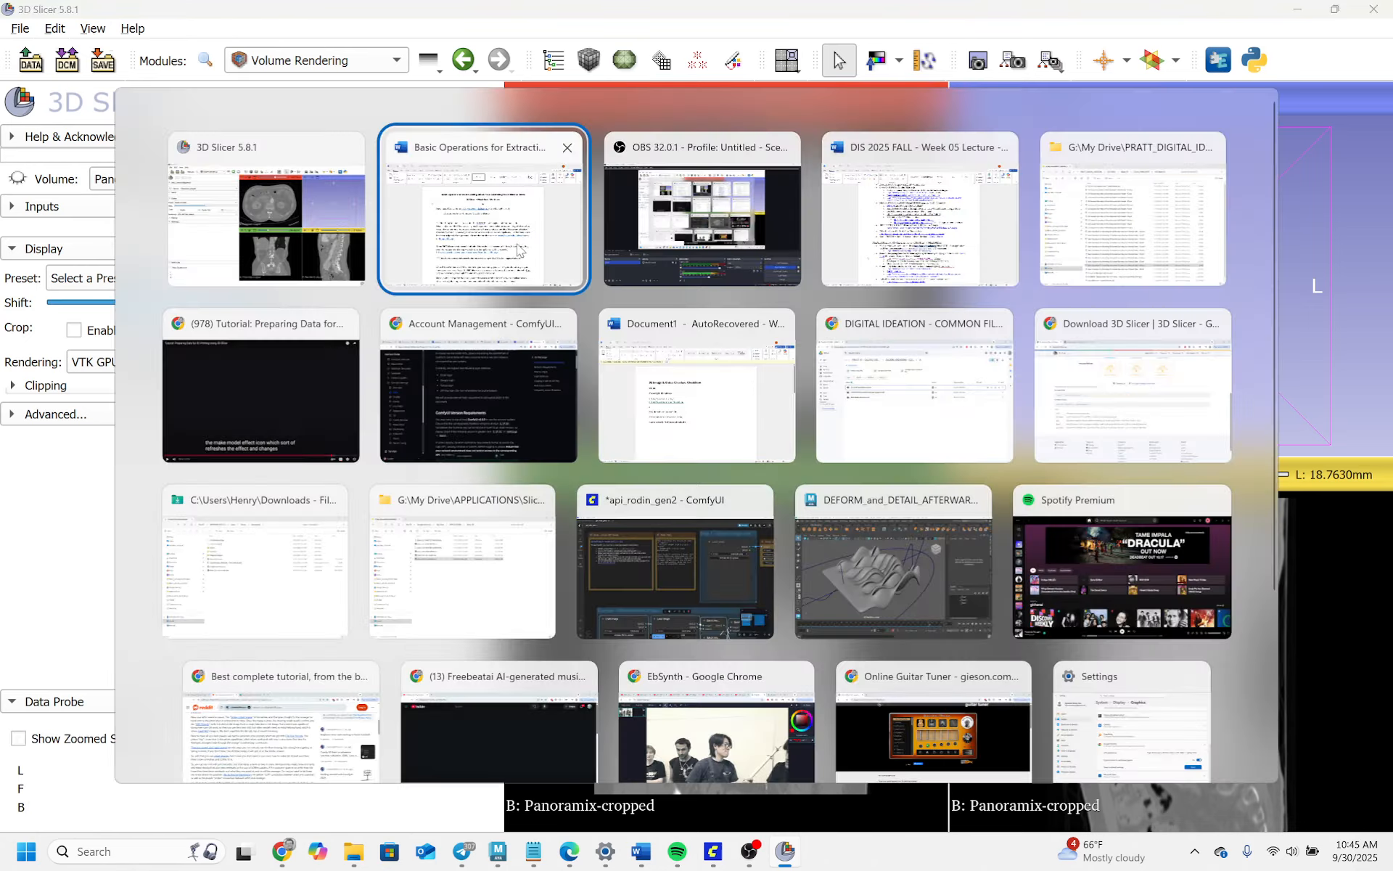
scroll(903, 552, "down", 15)
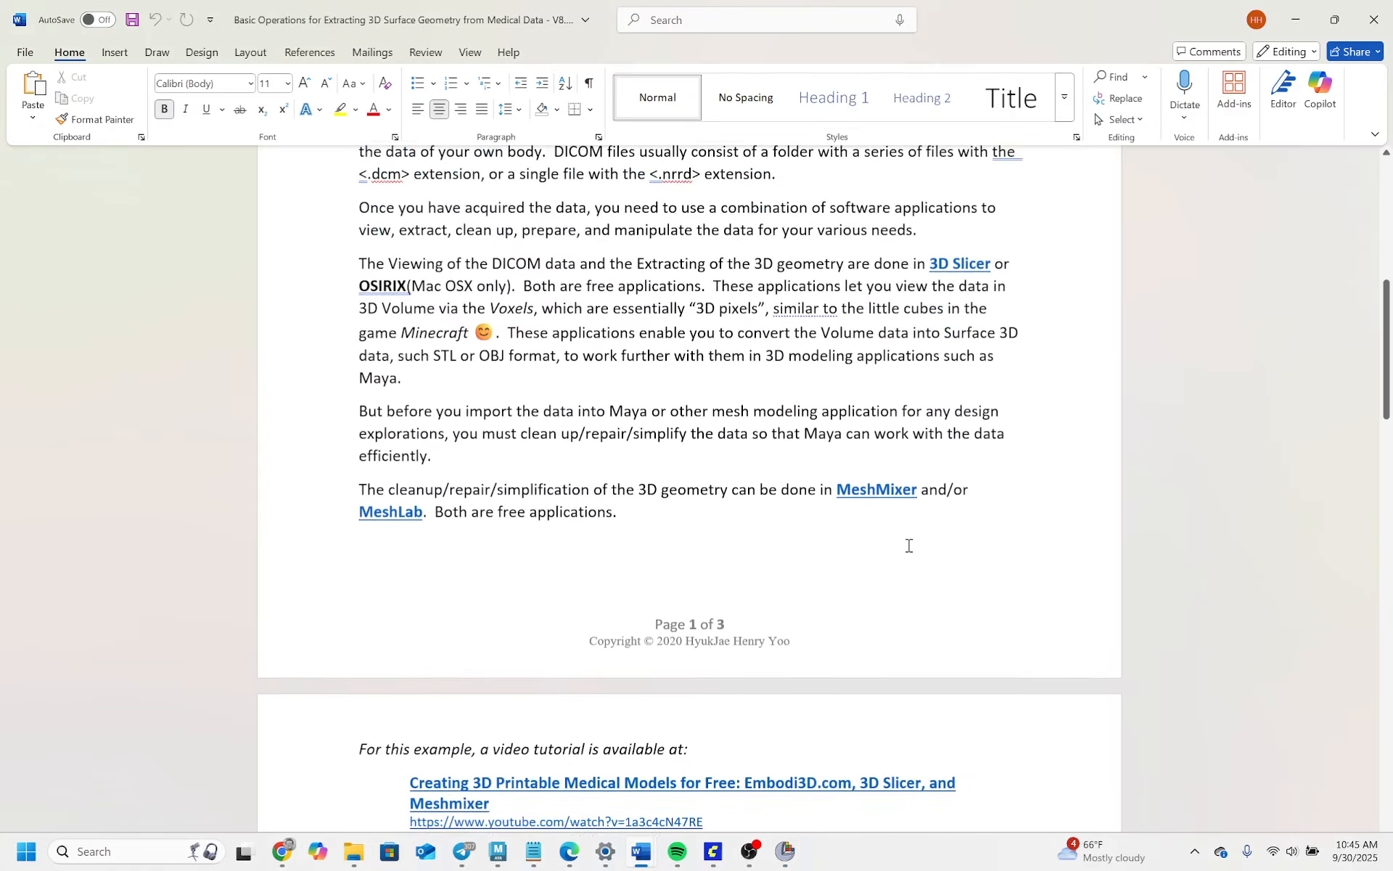
scroll(896, 561, "down", 10)
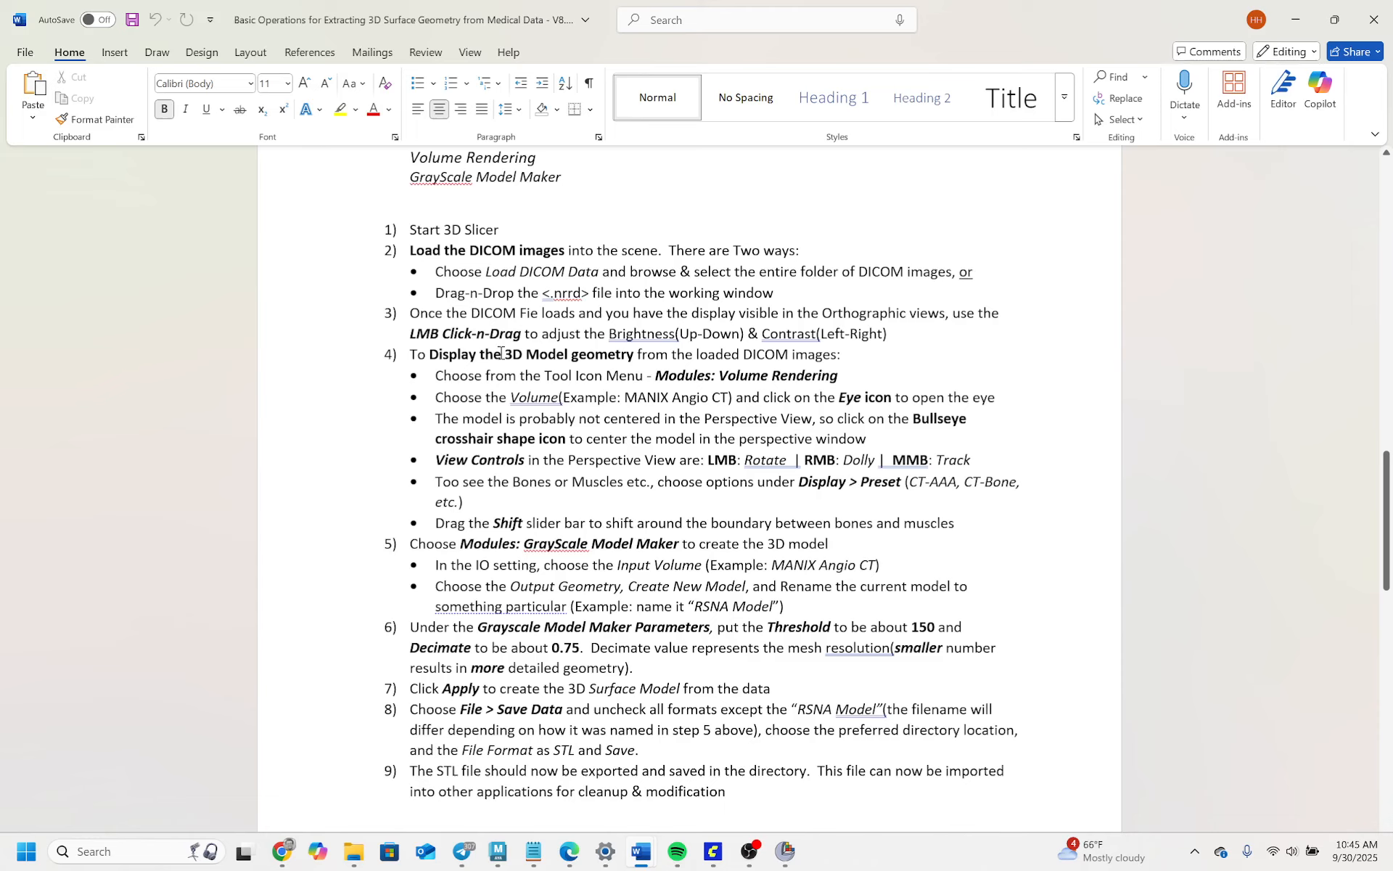
left_click(501, 353)
left_click(657, 354)
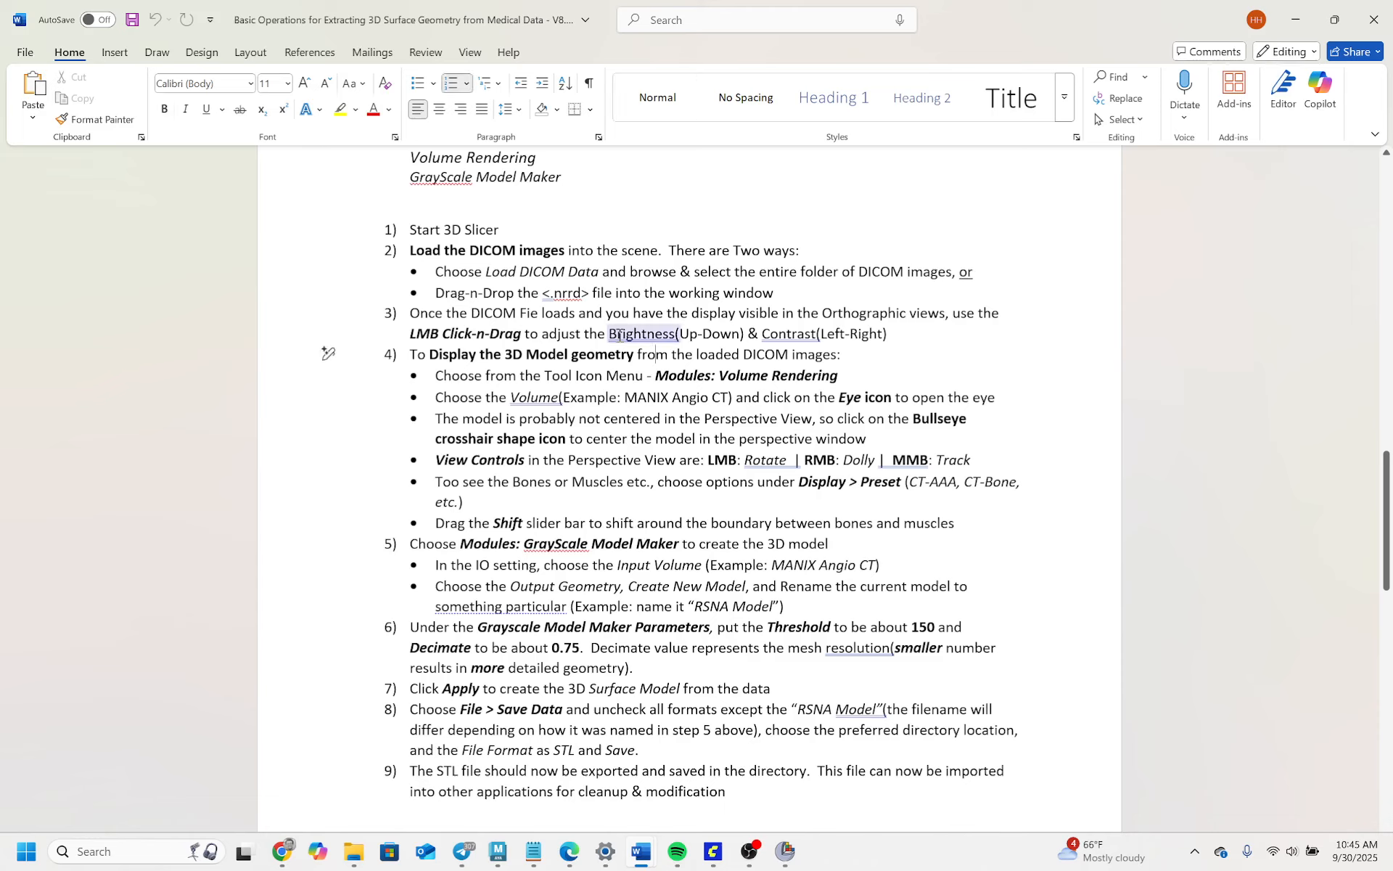
left_click(498, 292)
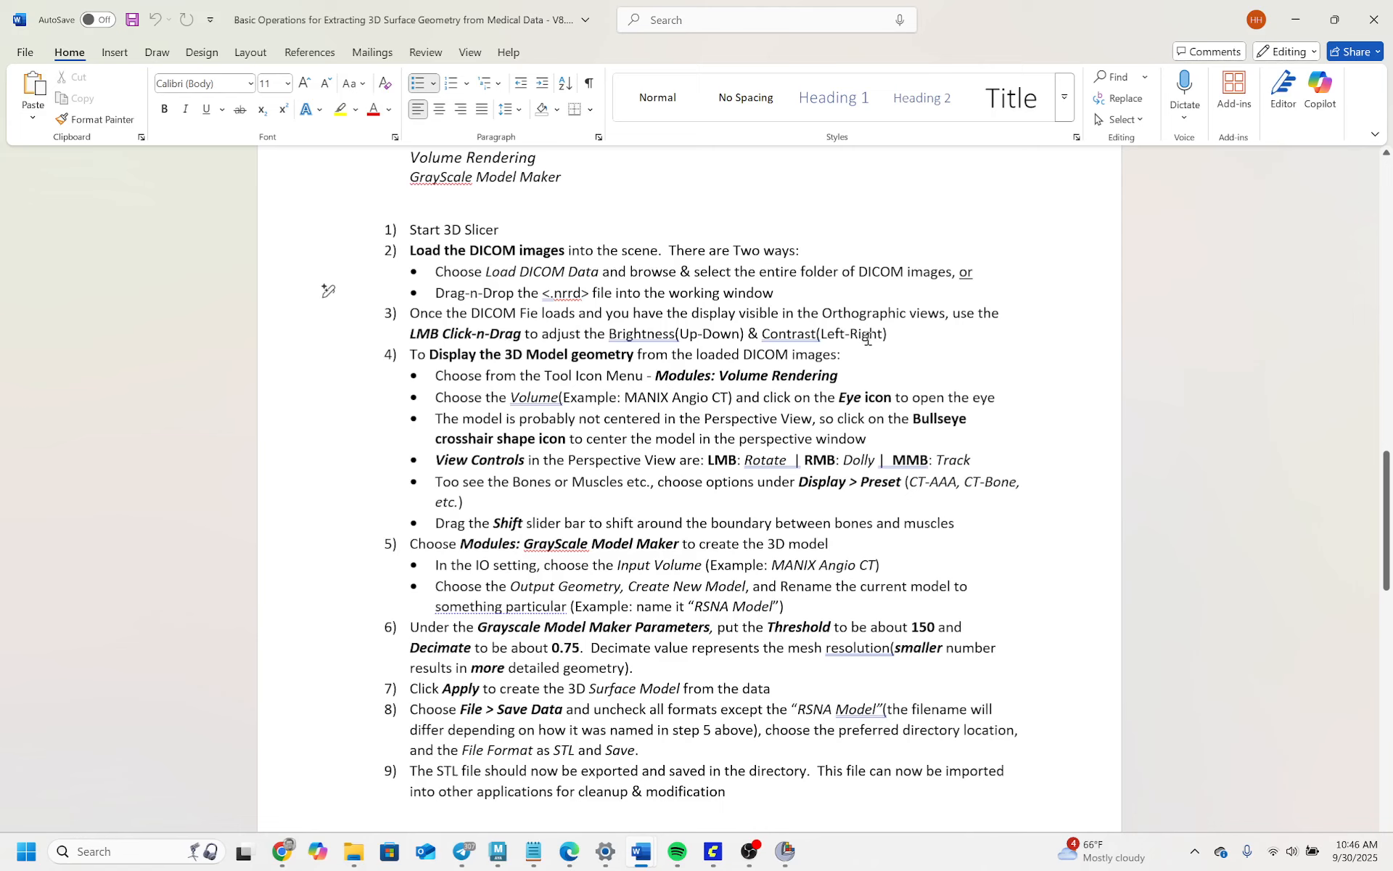
Step: Return to 3D Slicer and move the coronal slice to A 103.3497 mm
key("alt+Tab")
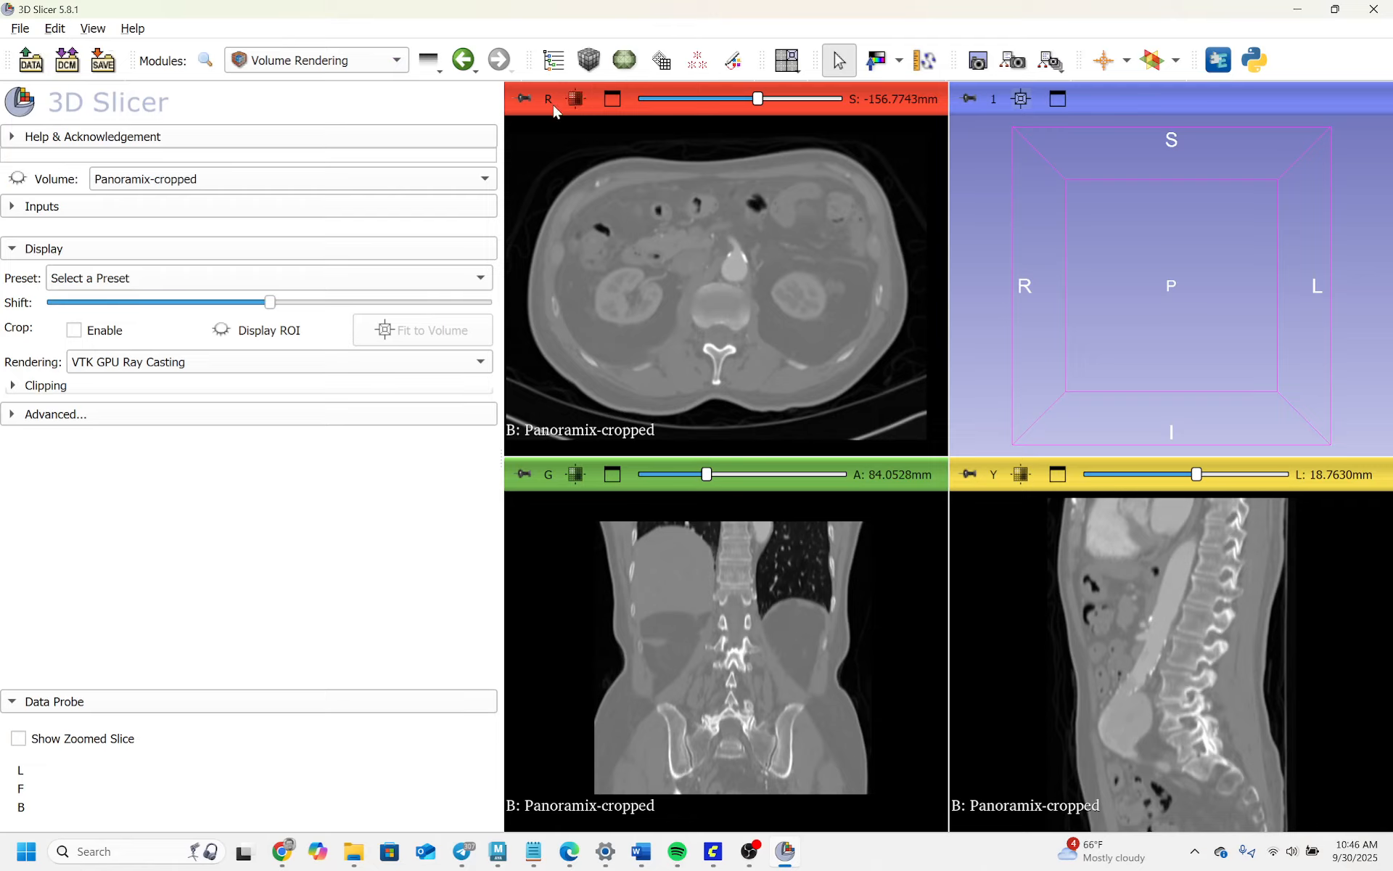
left_click_drag(707, 475, 723, 477)
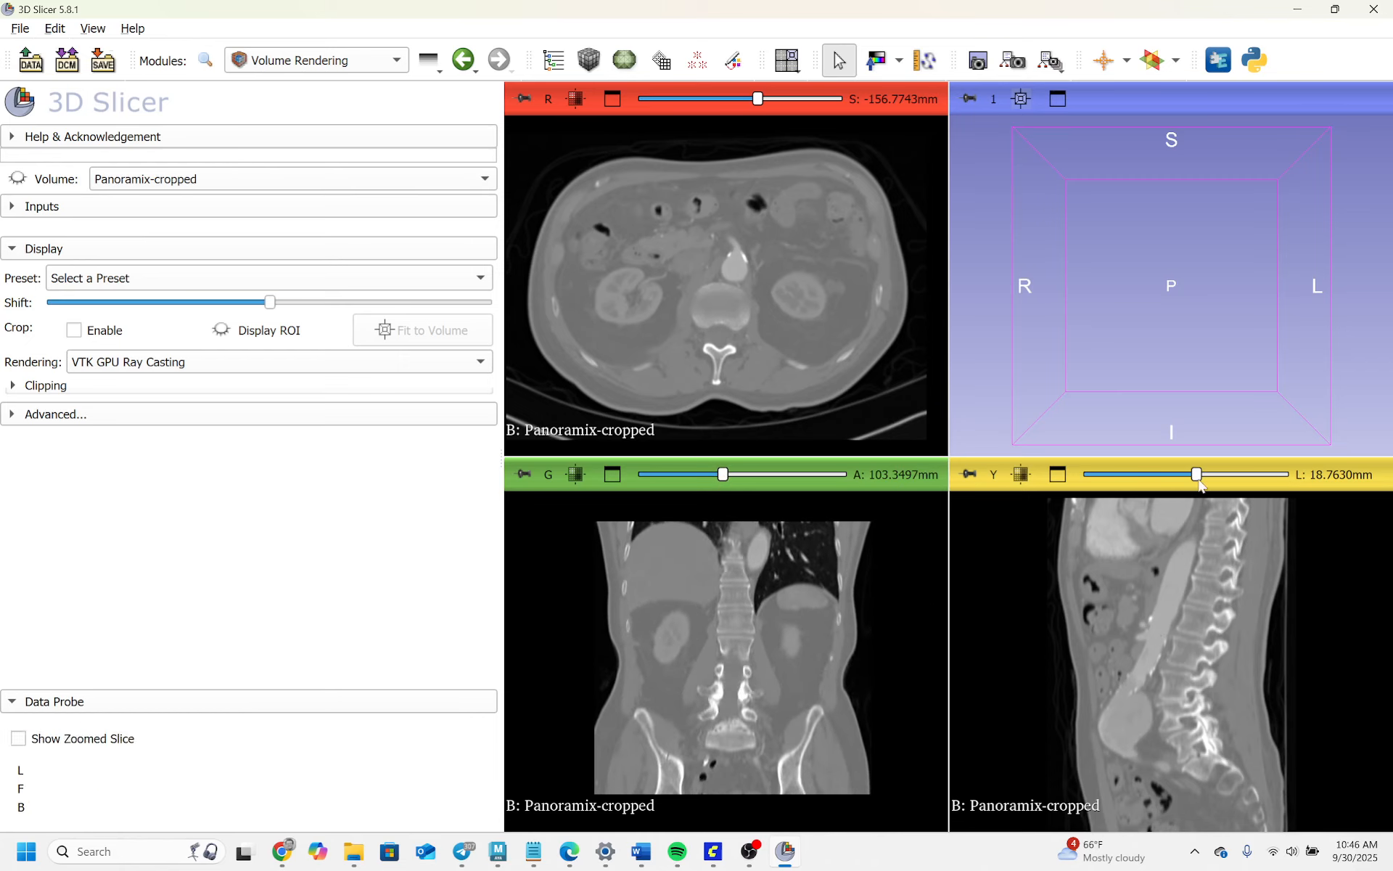
Step: Move the sagittal slice to L 20.9896 mm and turn on volume rendering of Panoramix-cropped in the 3D view
left_click_drag(1198, 479, 1199, 477)
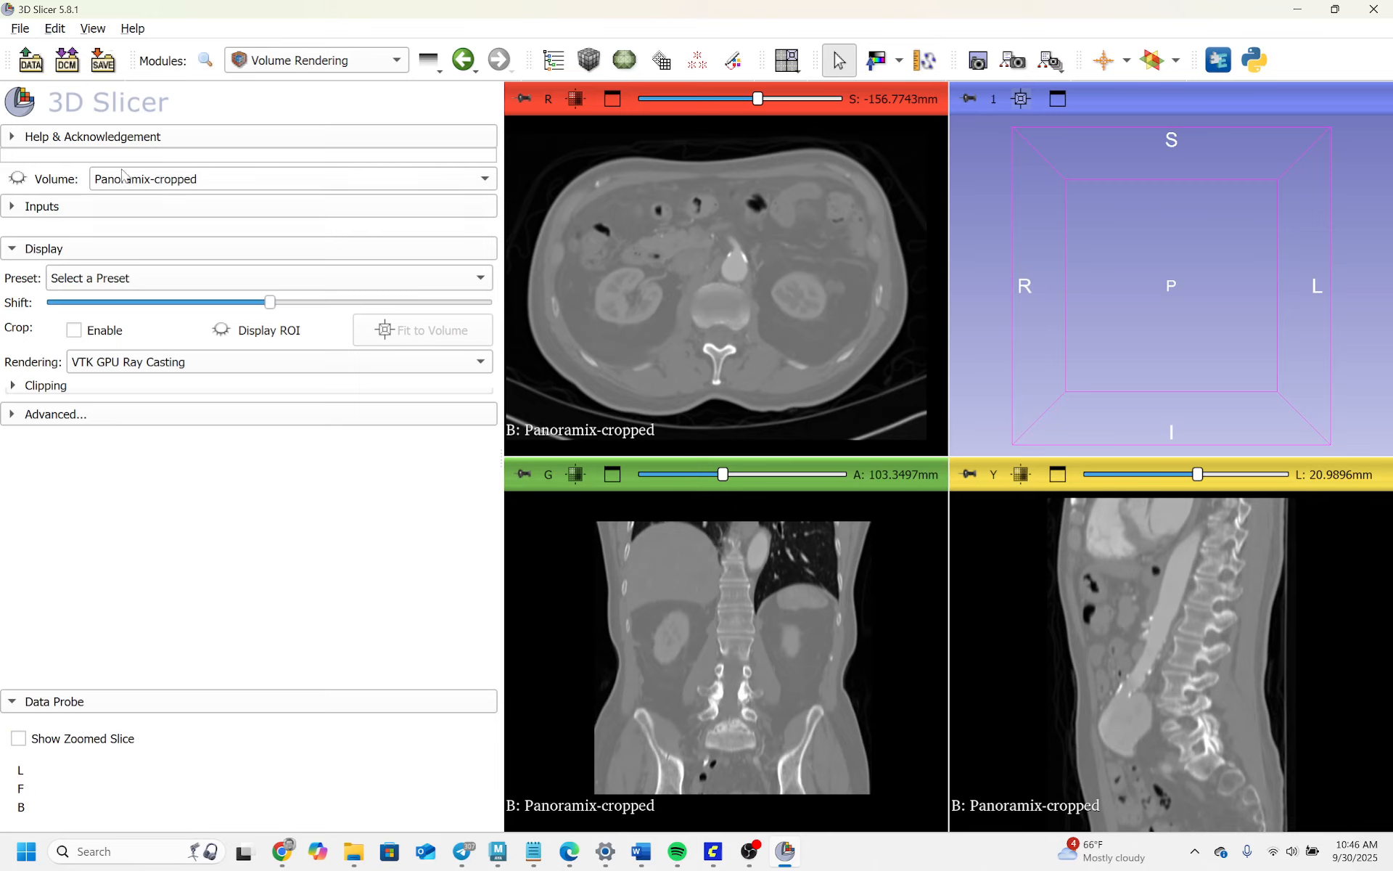
left_click(294, 64)
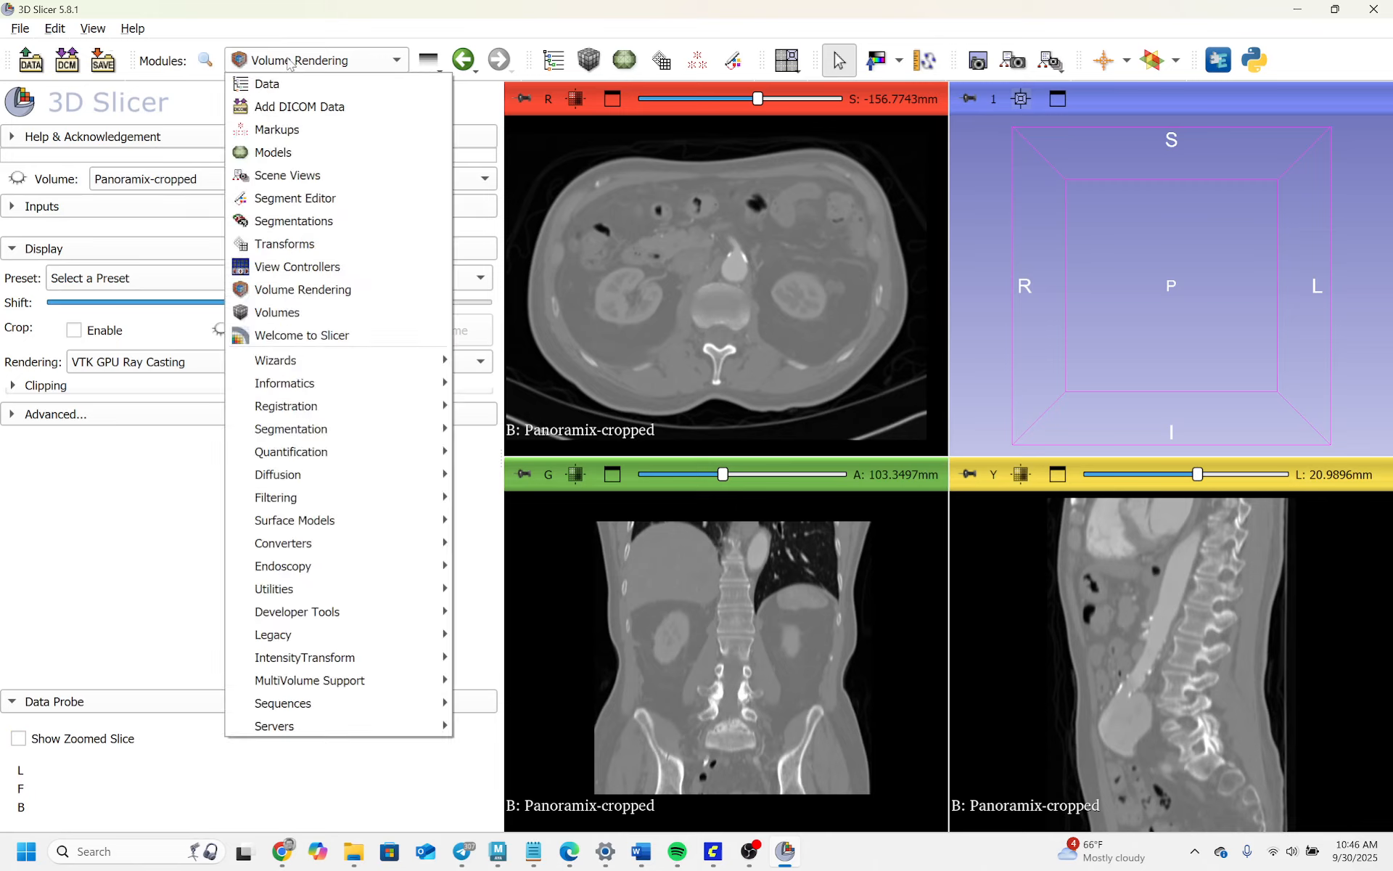
left_click(312, 288)
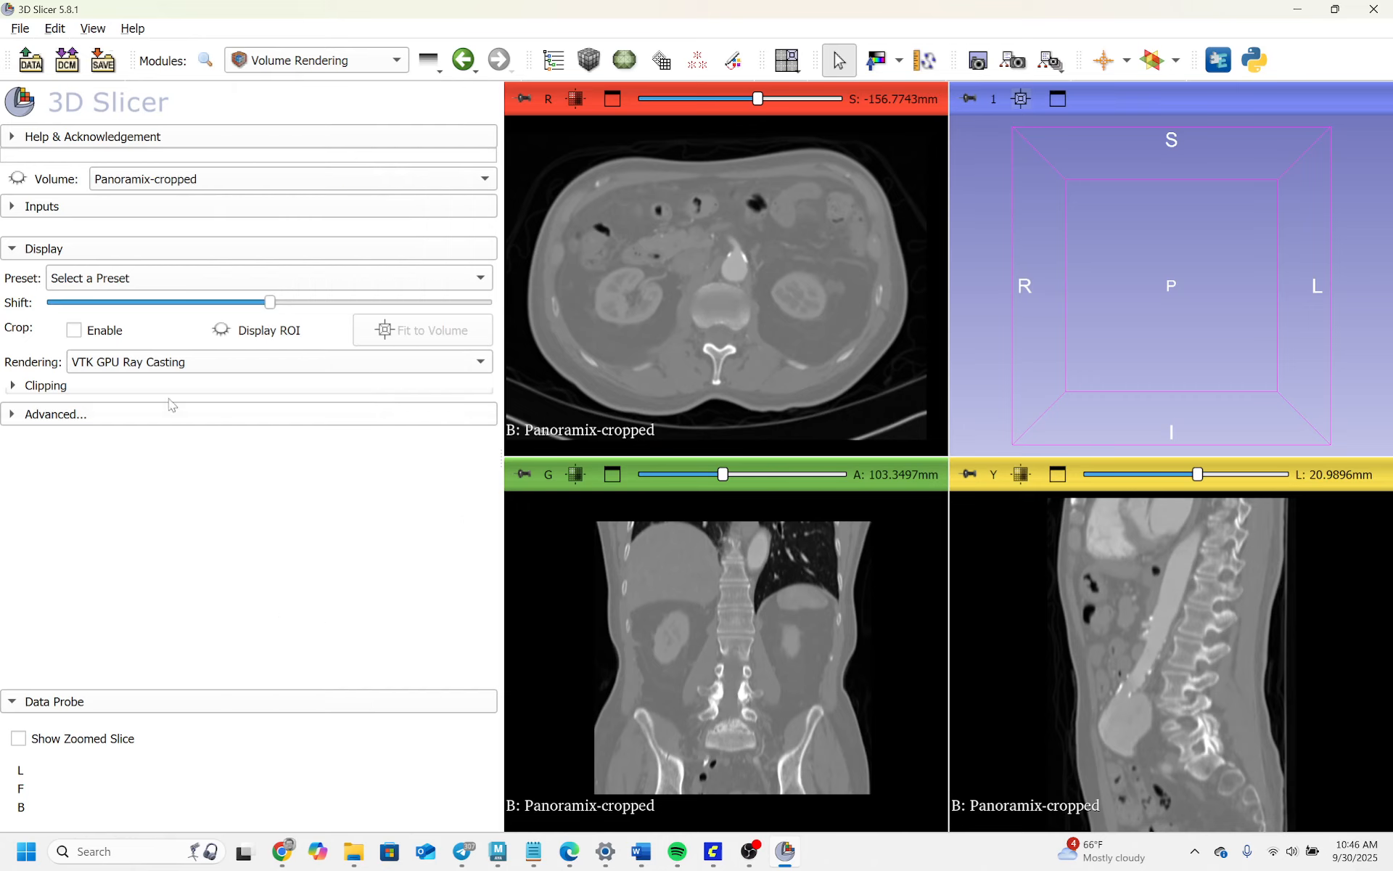
left_click(156, 180)
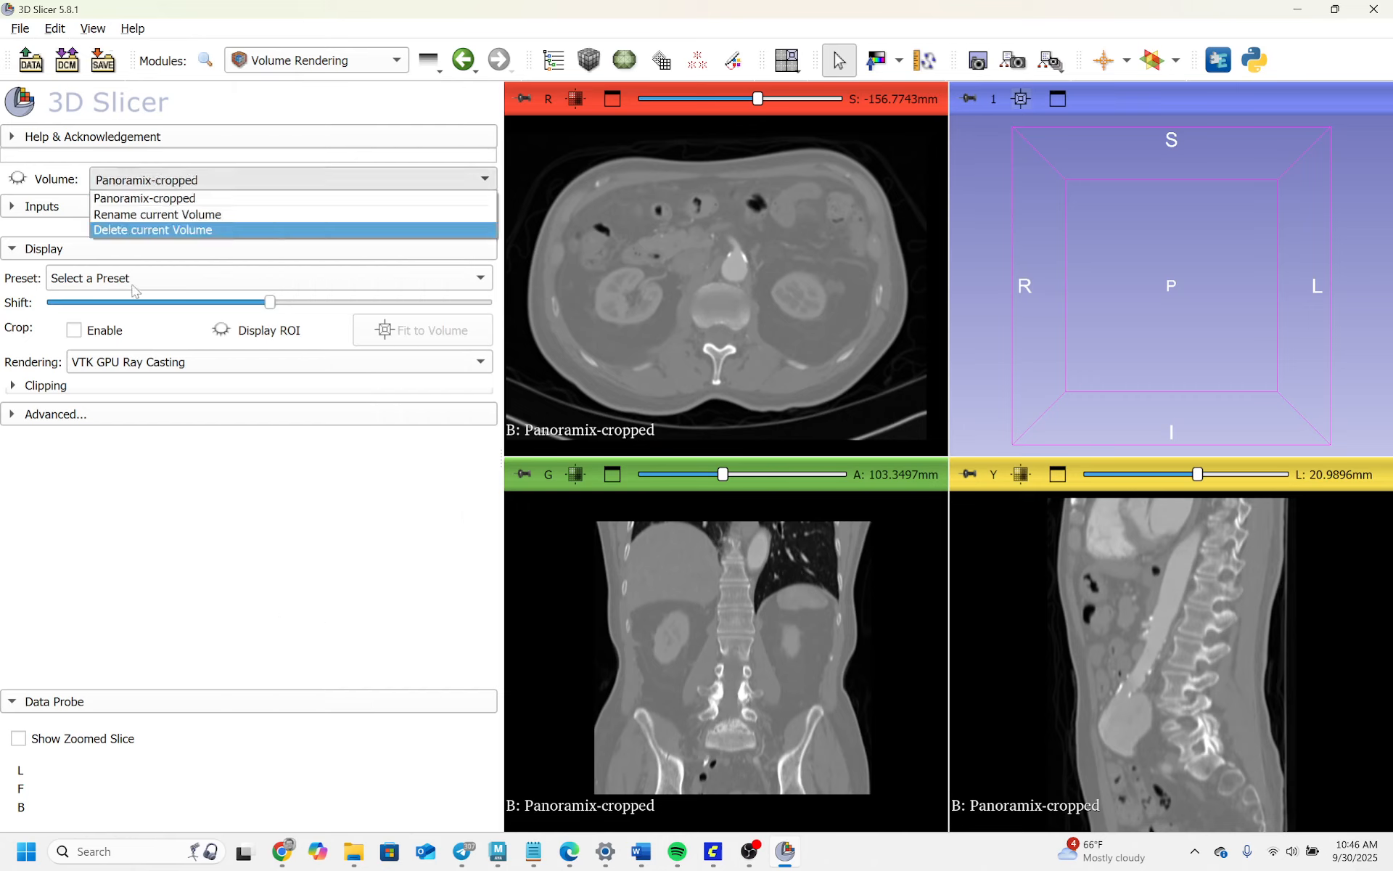
left_click(201, 200)
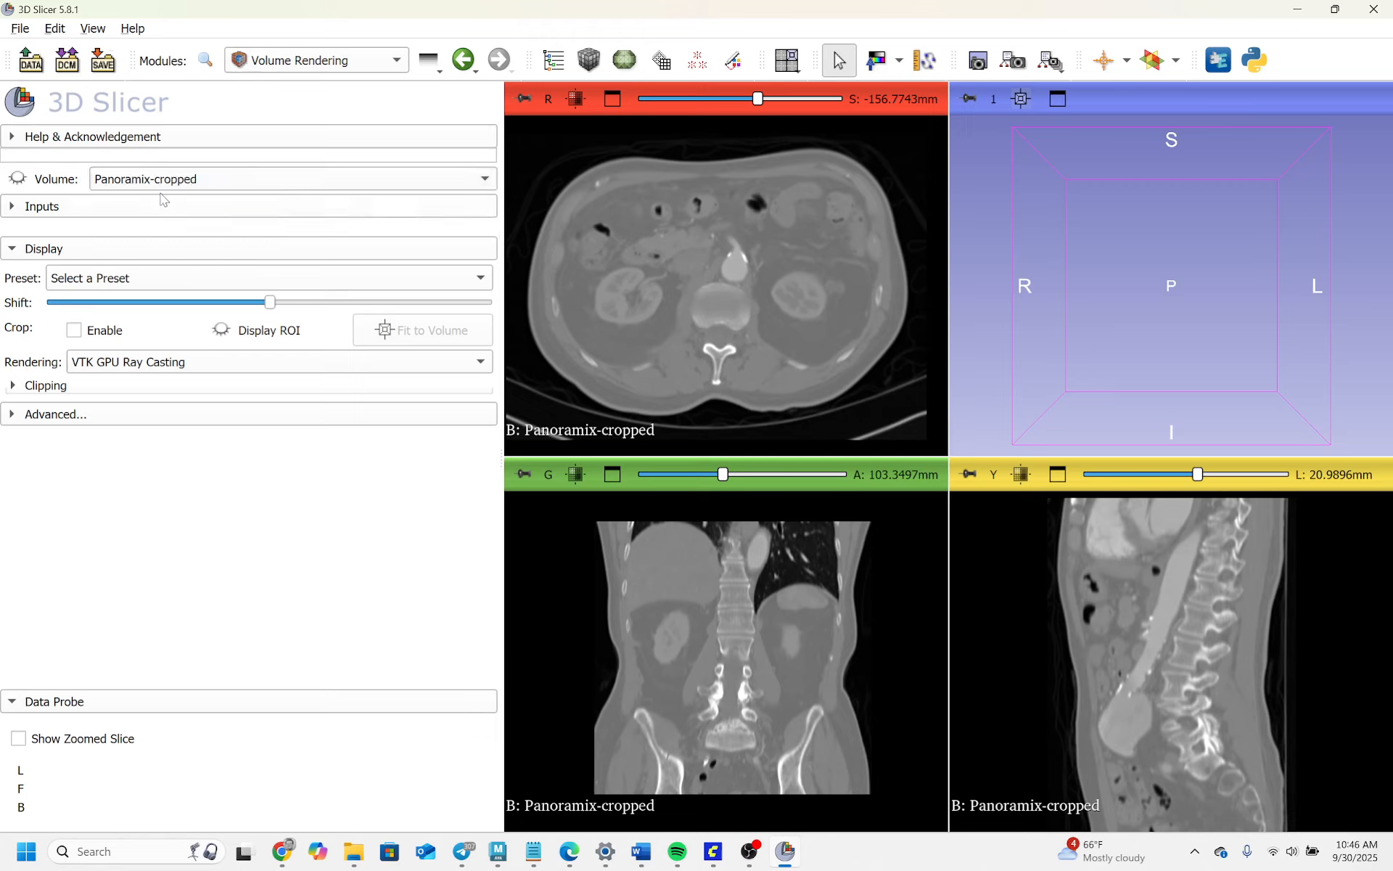
left_click(19, 179)
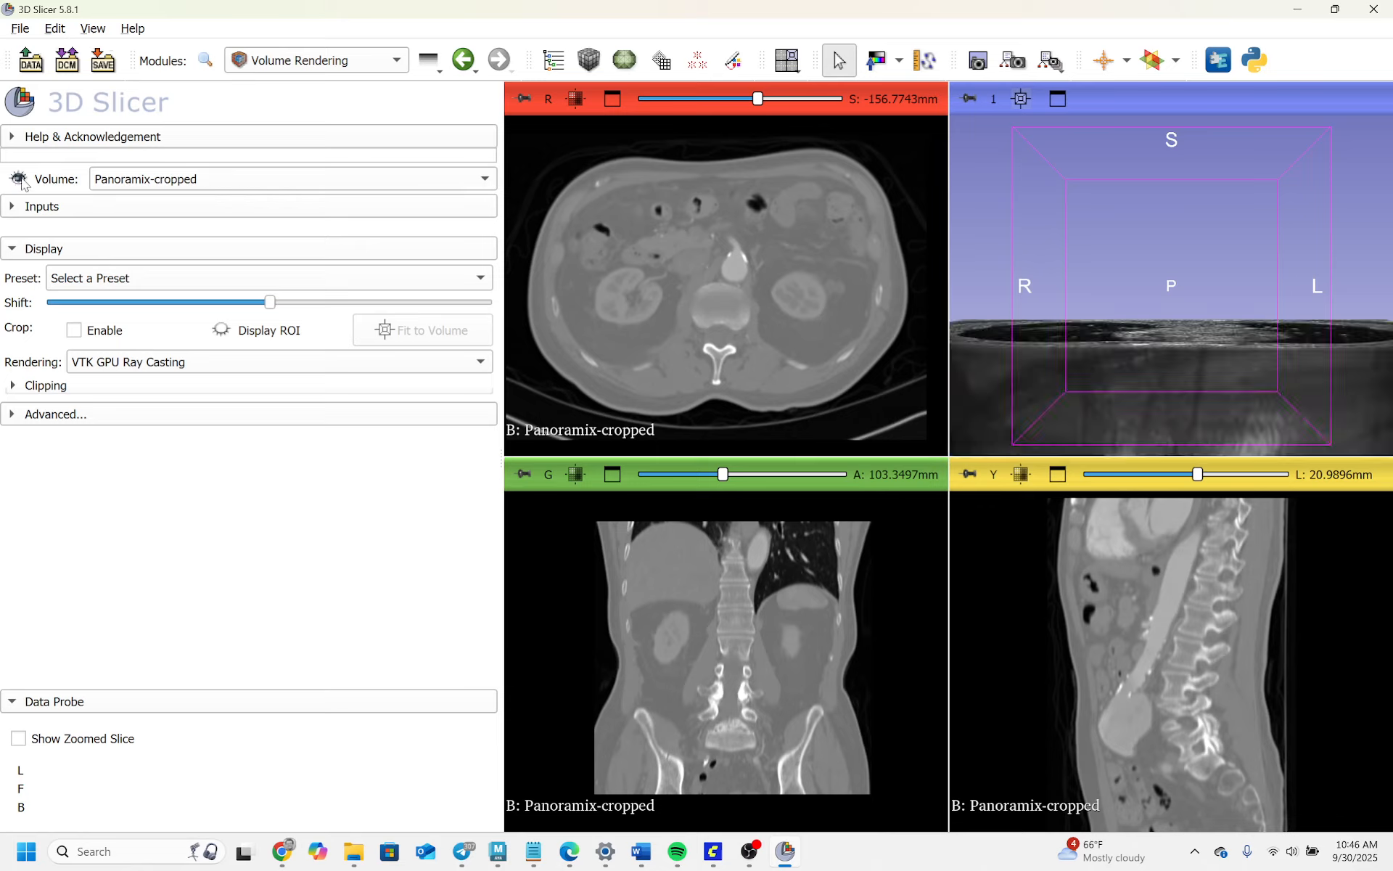
Step: Center the 3D view on the rendered volume and frame the whole torso at a slightly raised angle
left_click_drag(1151, 202, 1058, 173)
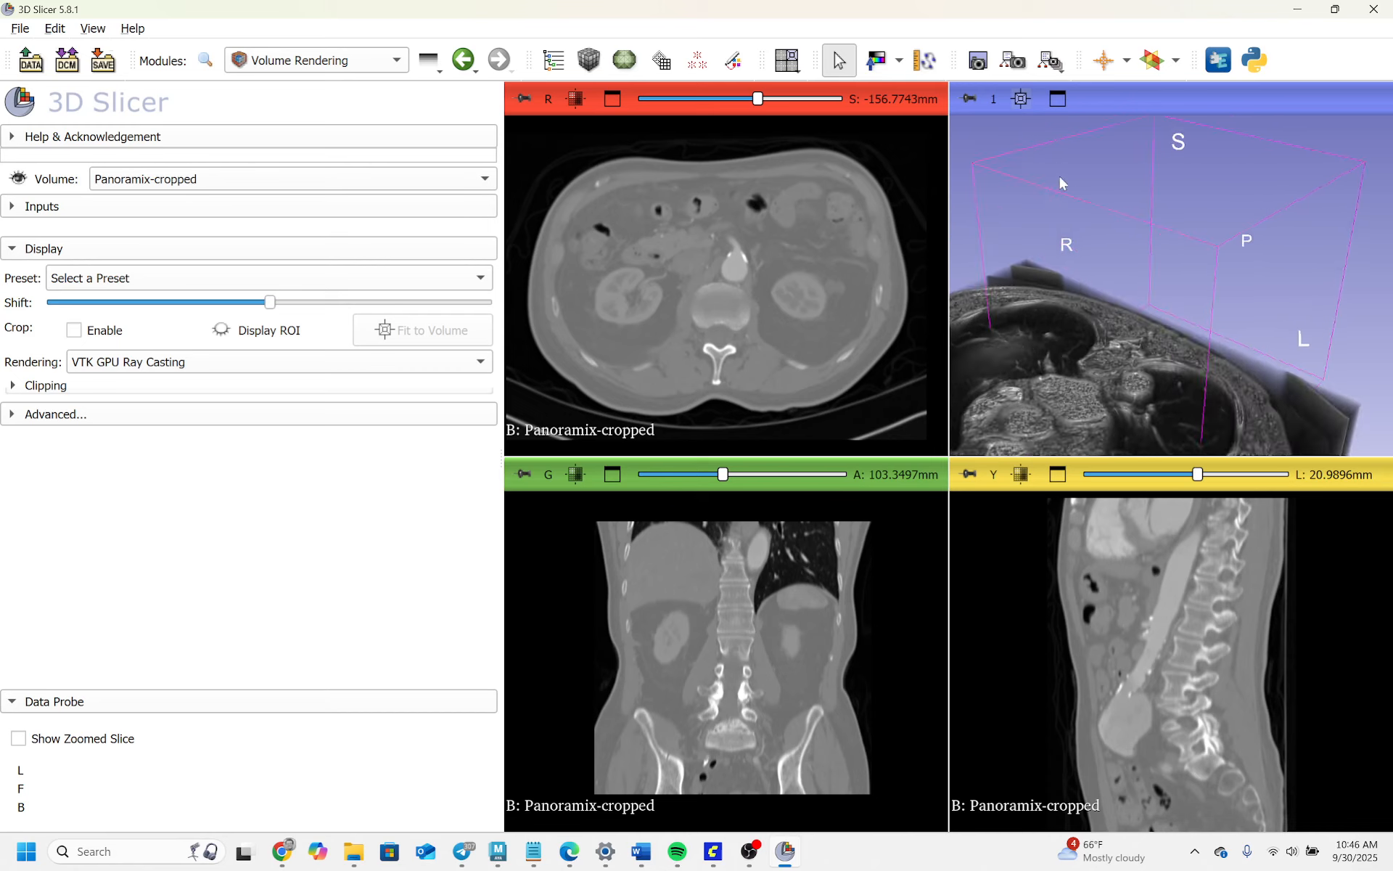
left_click(1019, 101)
left_click_drag(1090, 254, 1194, 250)
scroll(1176, 273, "down", 3)
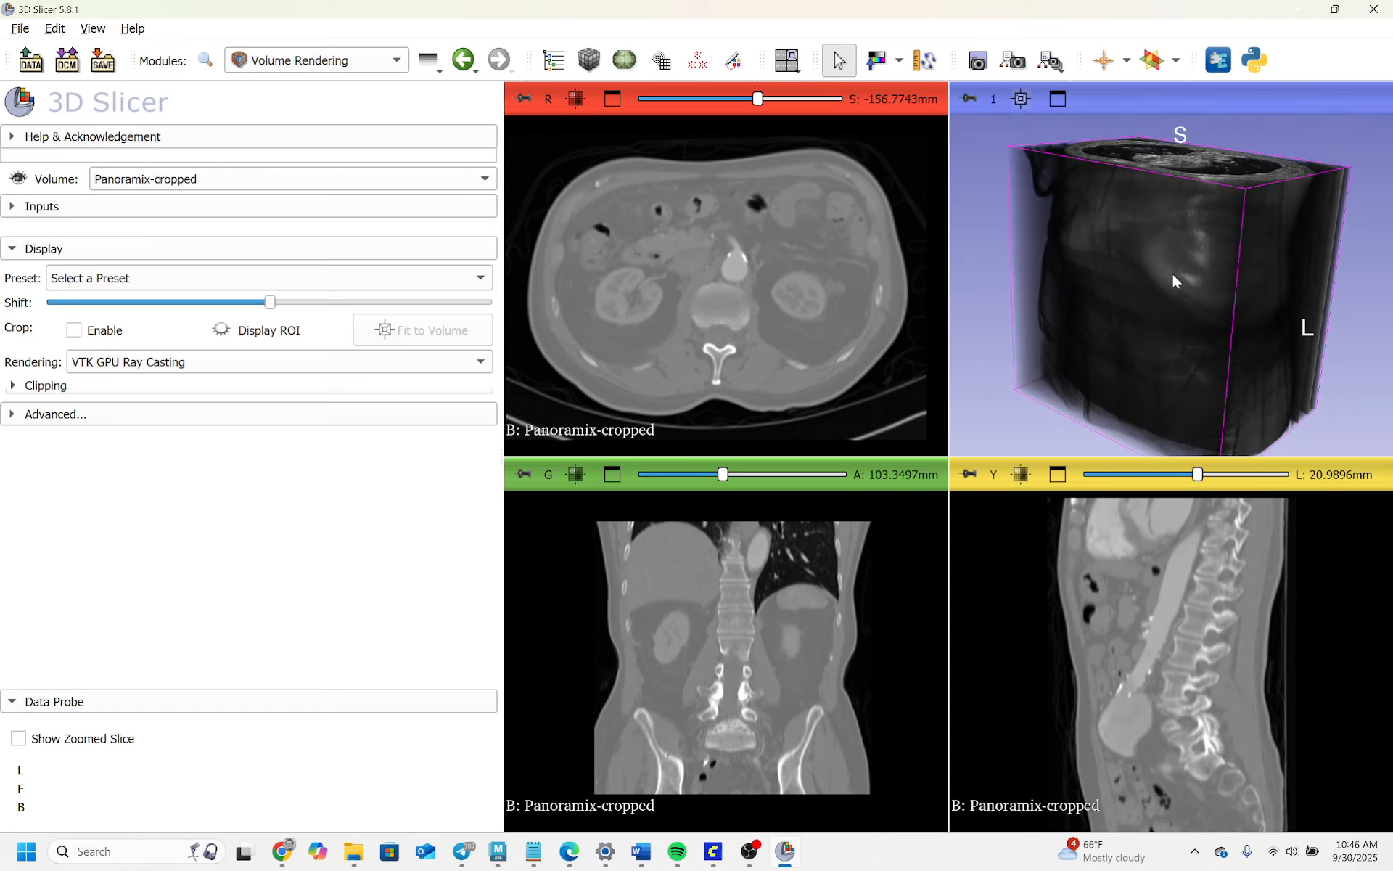
scroll(1171, 270, "up", 2)
scroll(1172, 270, "down", 1)
mouse_move(1214, 280)
left_mouse_down()
mouse_move(1155, 285)
mouse_move(1186, 261)
mouse_move(1028, 282)
mouse_move(1203, 262)
left_mouse_up()
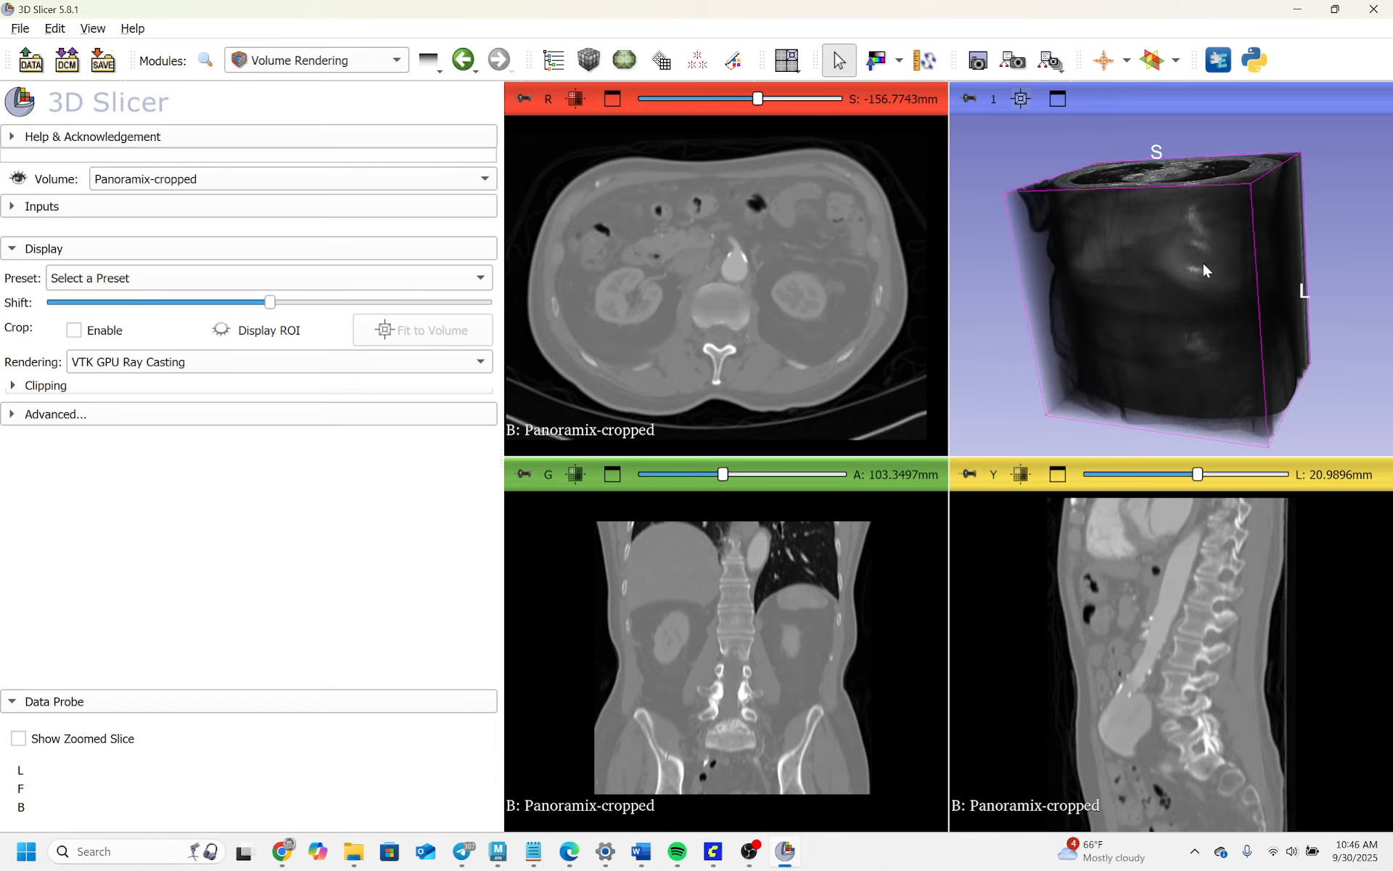
Step: Maximize the 3D view and examine the rendered torso and its upper cross-section from several angles
left_click(1057, 99)
left_click_drag(952, 218, 802, 243)
left_click_drag(715, 236, 809, 212)
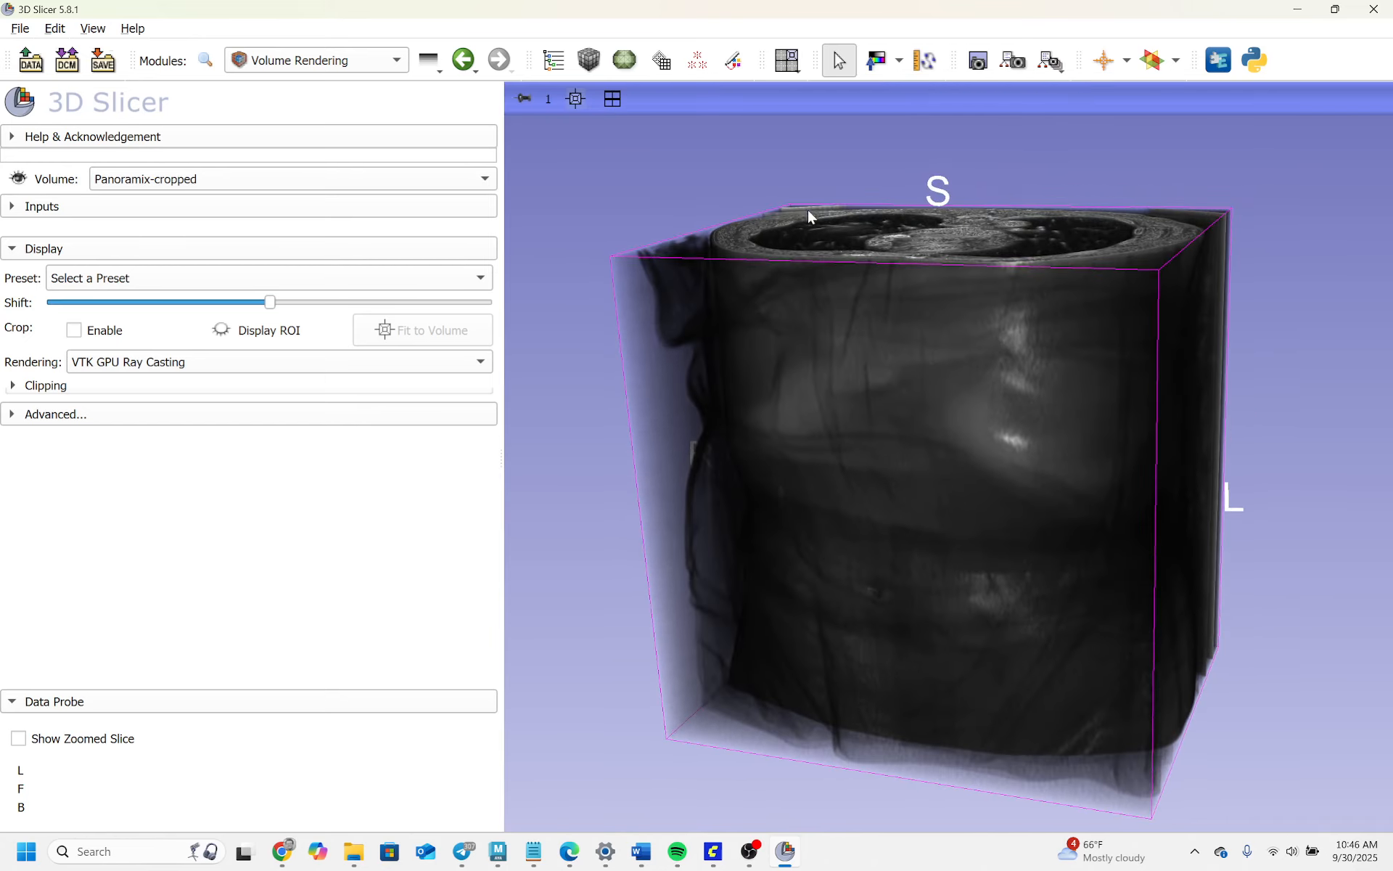
left_click_drag(633, 328, 715, 408)
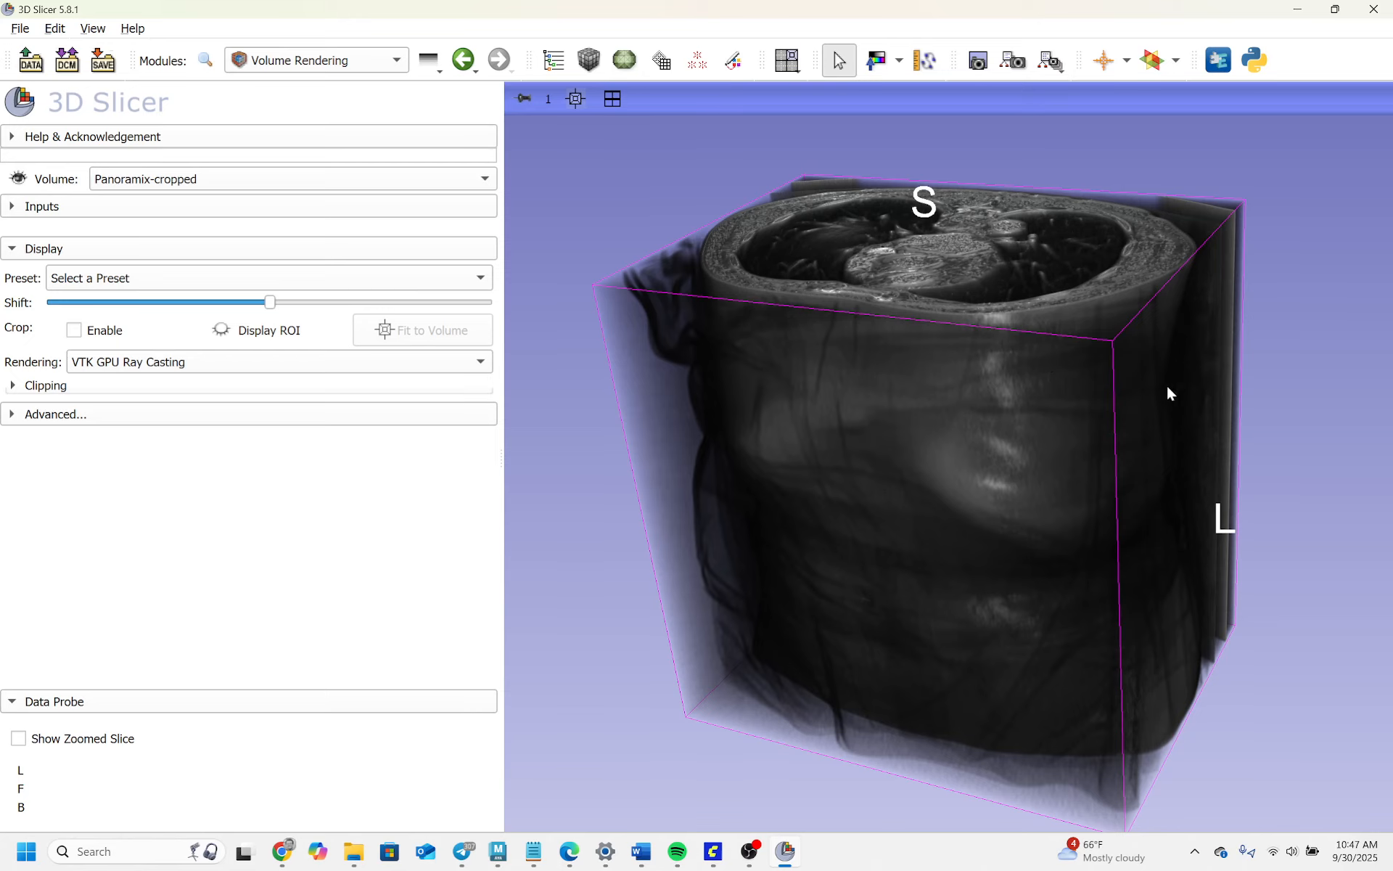
left_click_drag(1032, 332, 724, 292)
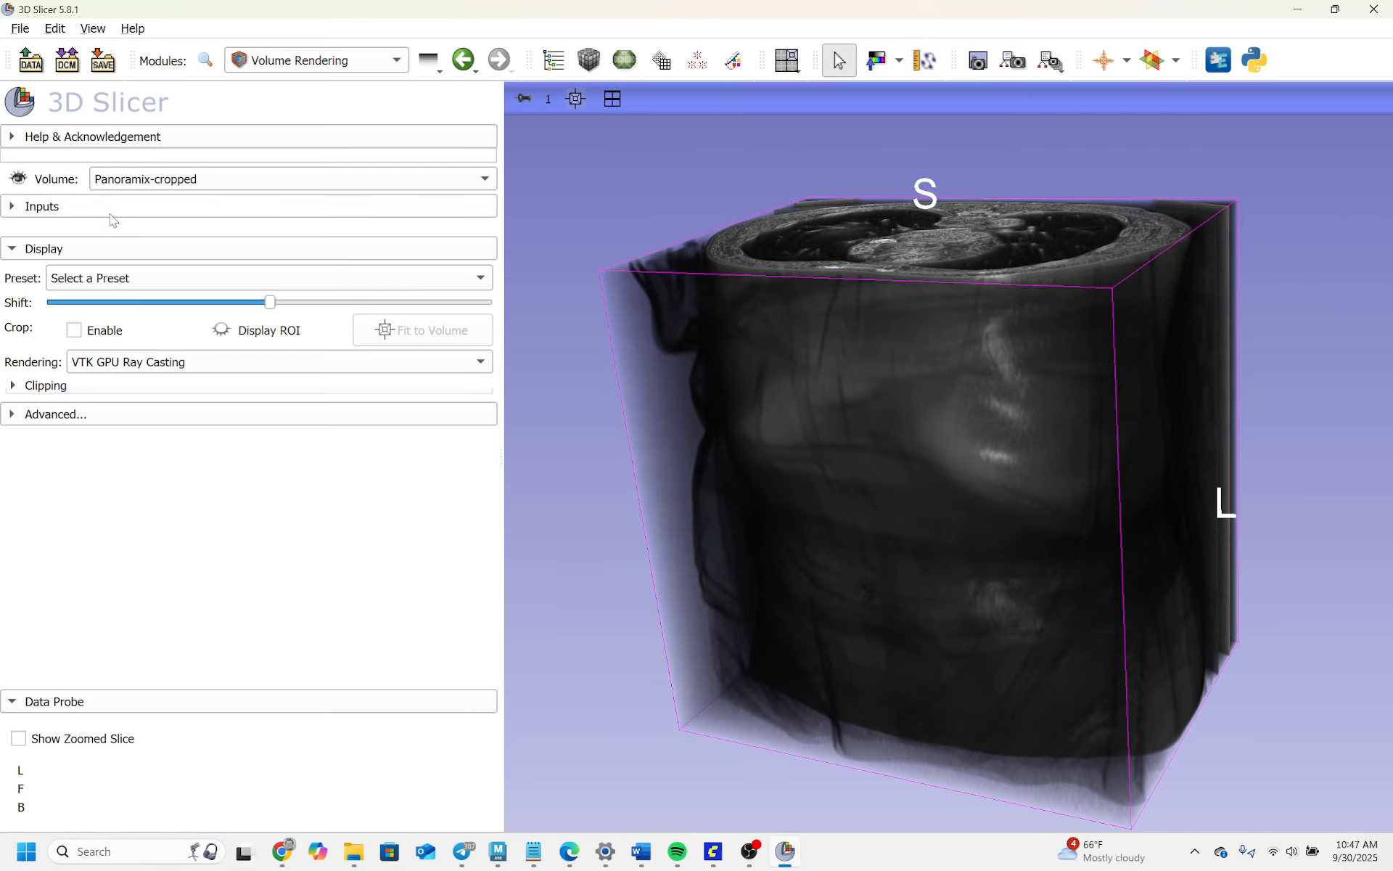
Step: Raise the rendering shift until the soft tissue disappears, and inspect the exposed skeleton and kidneys up close
left_click_drag(271, 302, 348, 304)
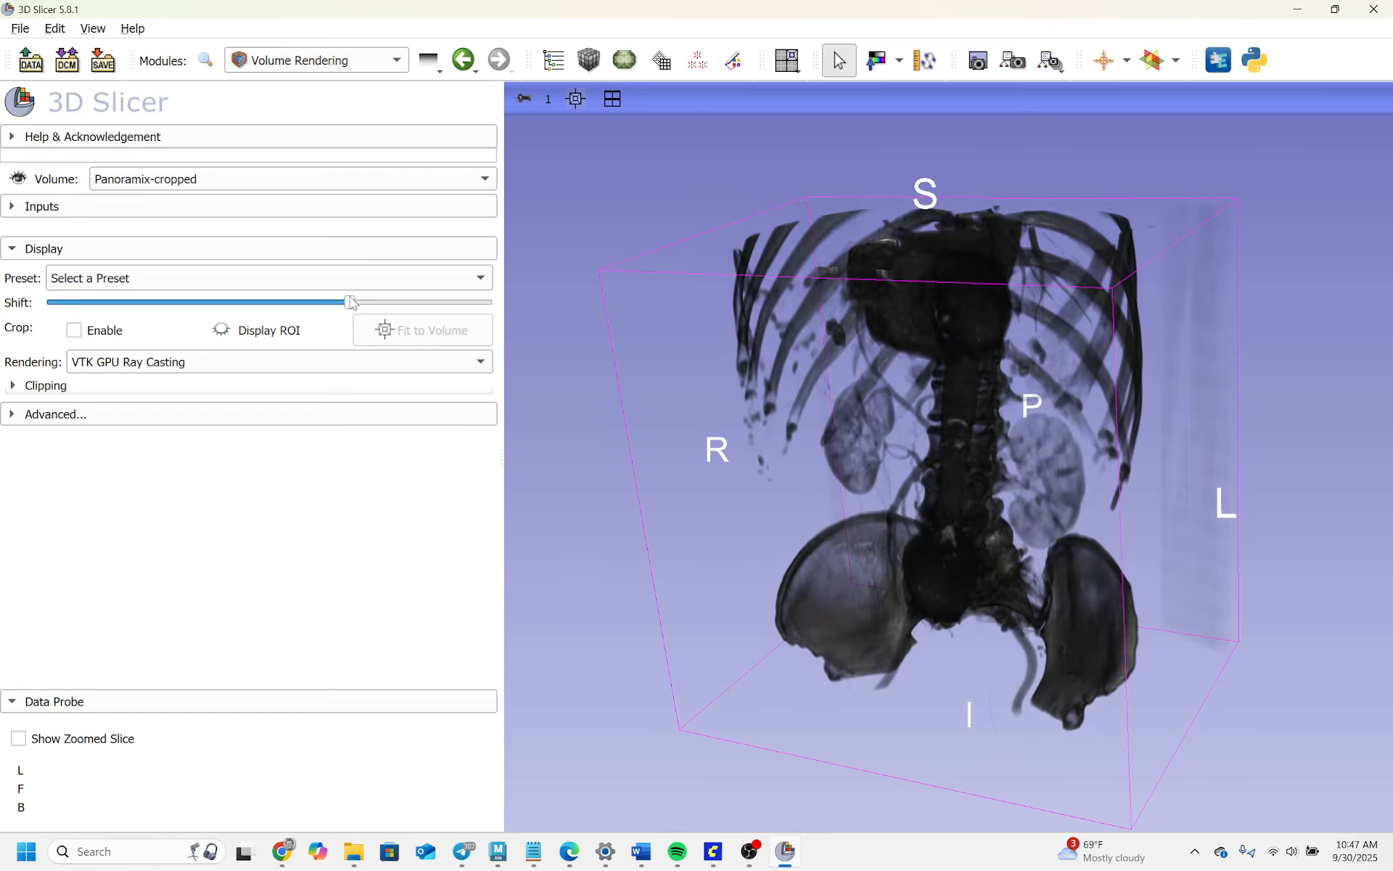
left_click_drag(665, 328, 619, 326)
scroll(695, 353, "up", 3)
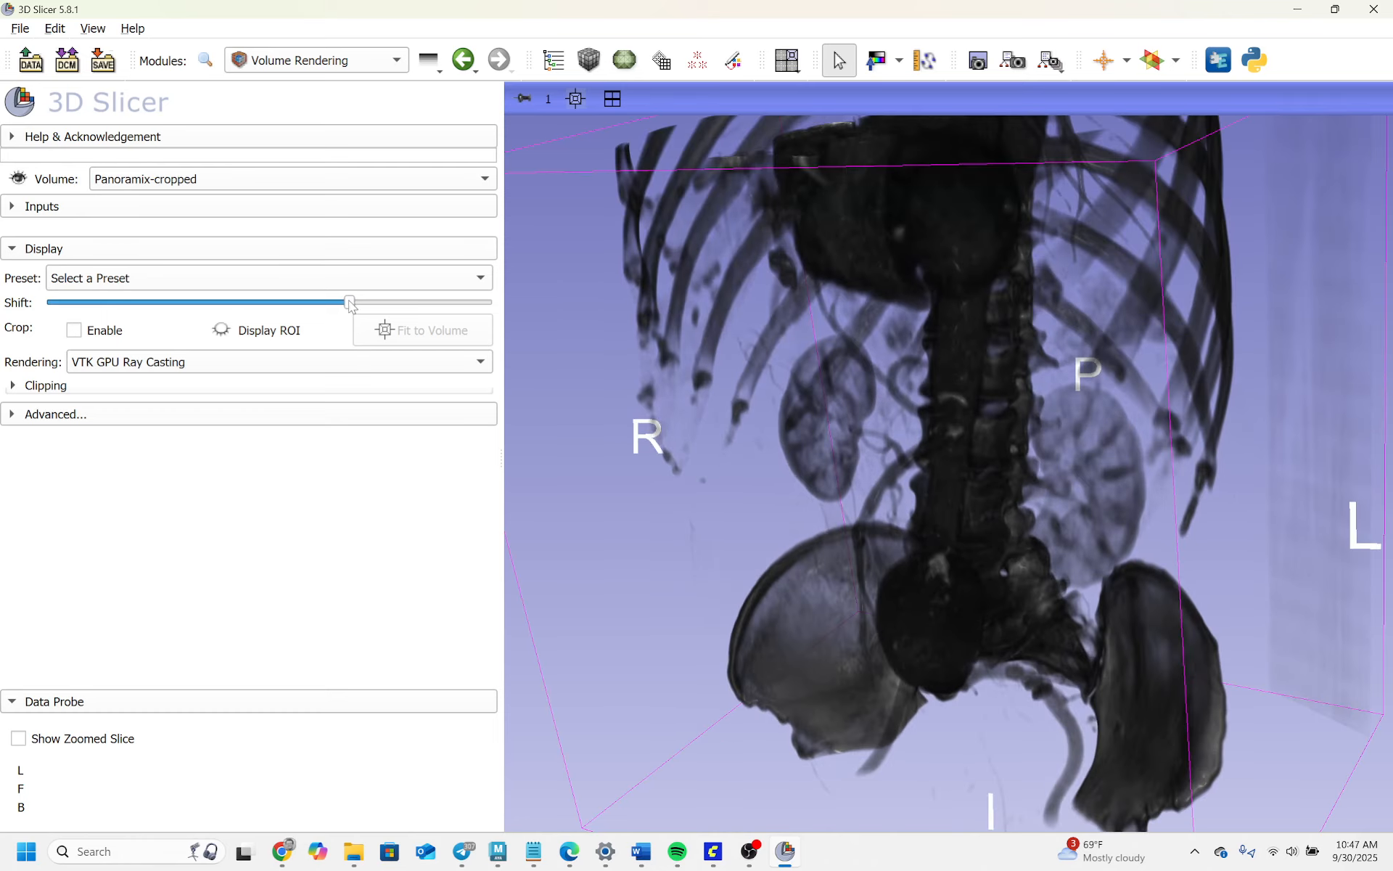
Step: Apply the CT-Bones preset to the volume rendering and view the colored skeleton at an angle
left_click(113, 283)
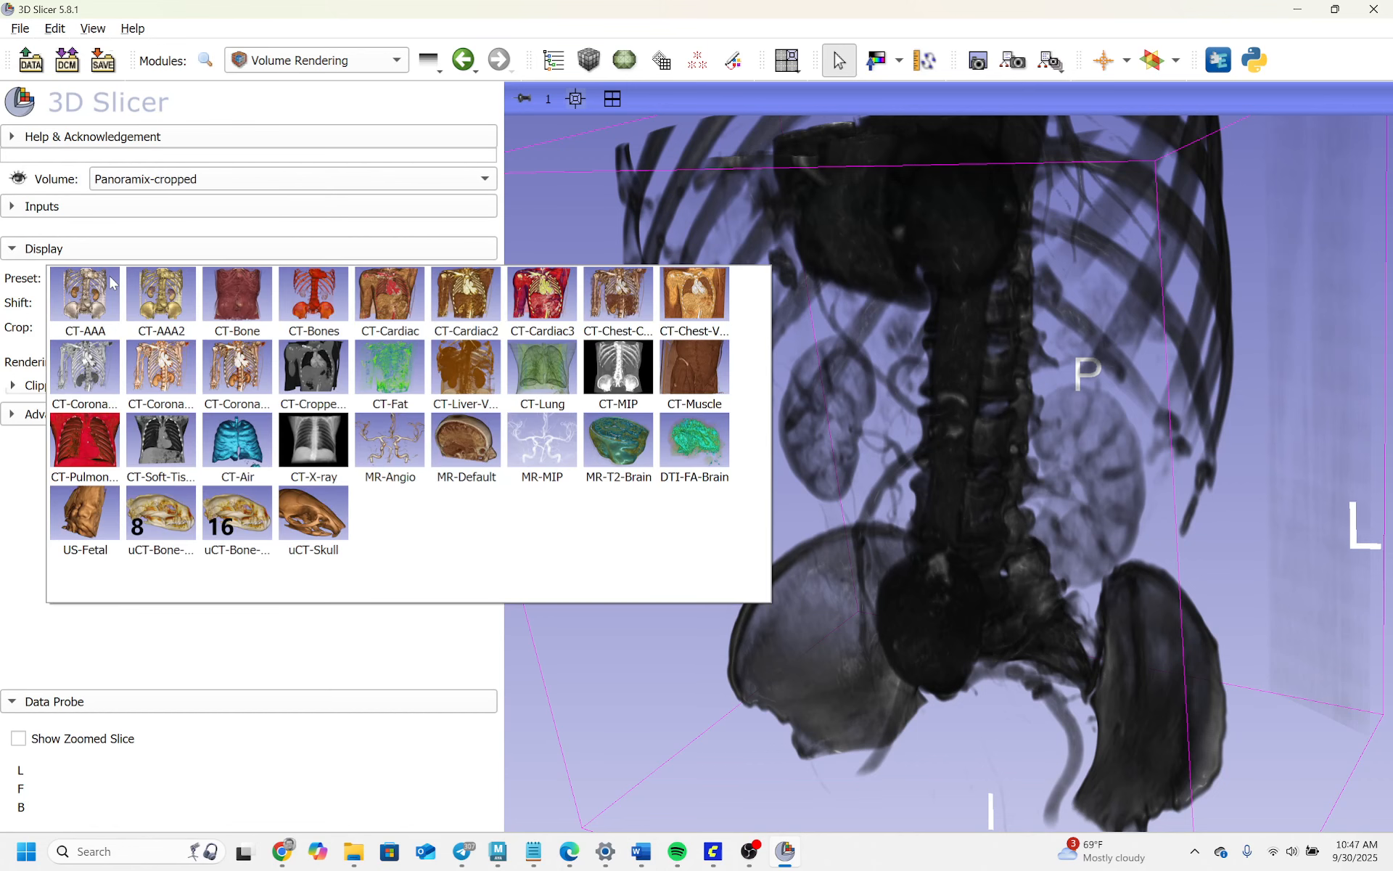
left_click(328, 301)
left_click_drag(788, 389, 790, 398)
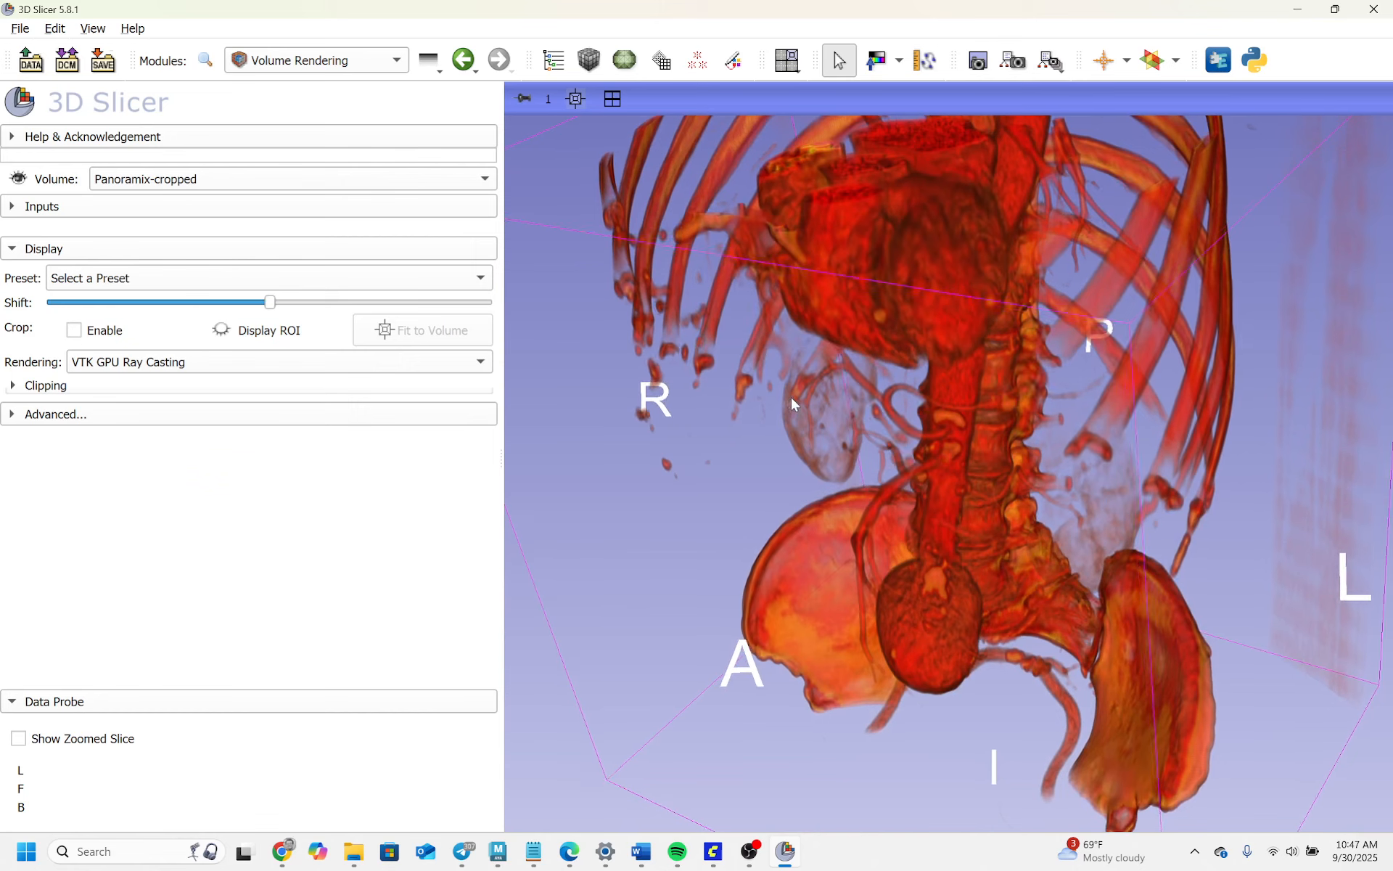
Step: Fine-tune the rendering shift to slightly below its midpoint, checking the bones, vessels and kidneys from the front and side
mouse_move(270, 301)
left_mouse_down()
mouse_move(211, 304)
mouse_move(310, 307)
mouse_move(267, 306)
left_mouse_up()
scroll(782, 379, "down", 4)
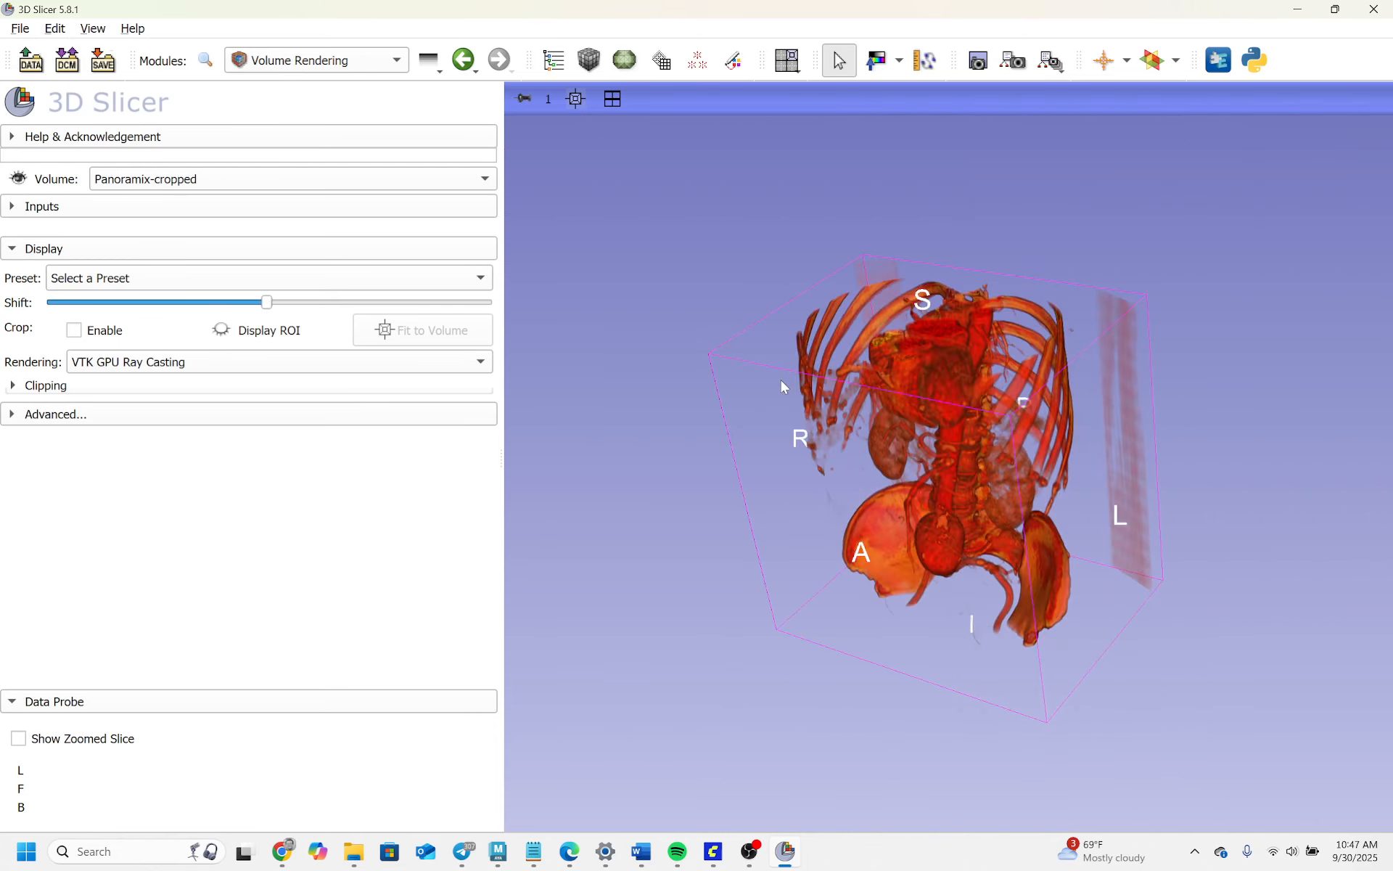
scroll(779, 376, "up", 2)
left_click_drag(775, 373, 783, 332)
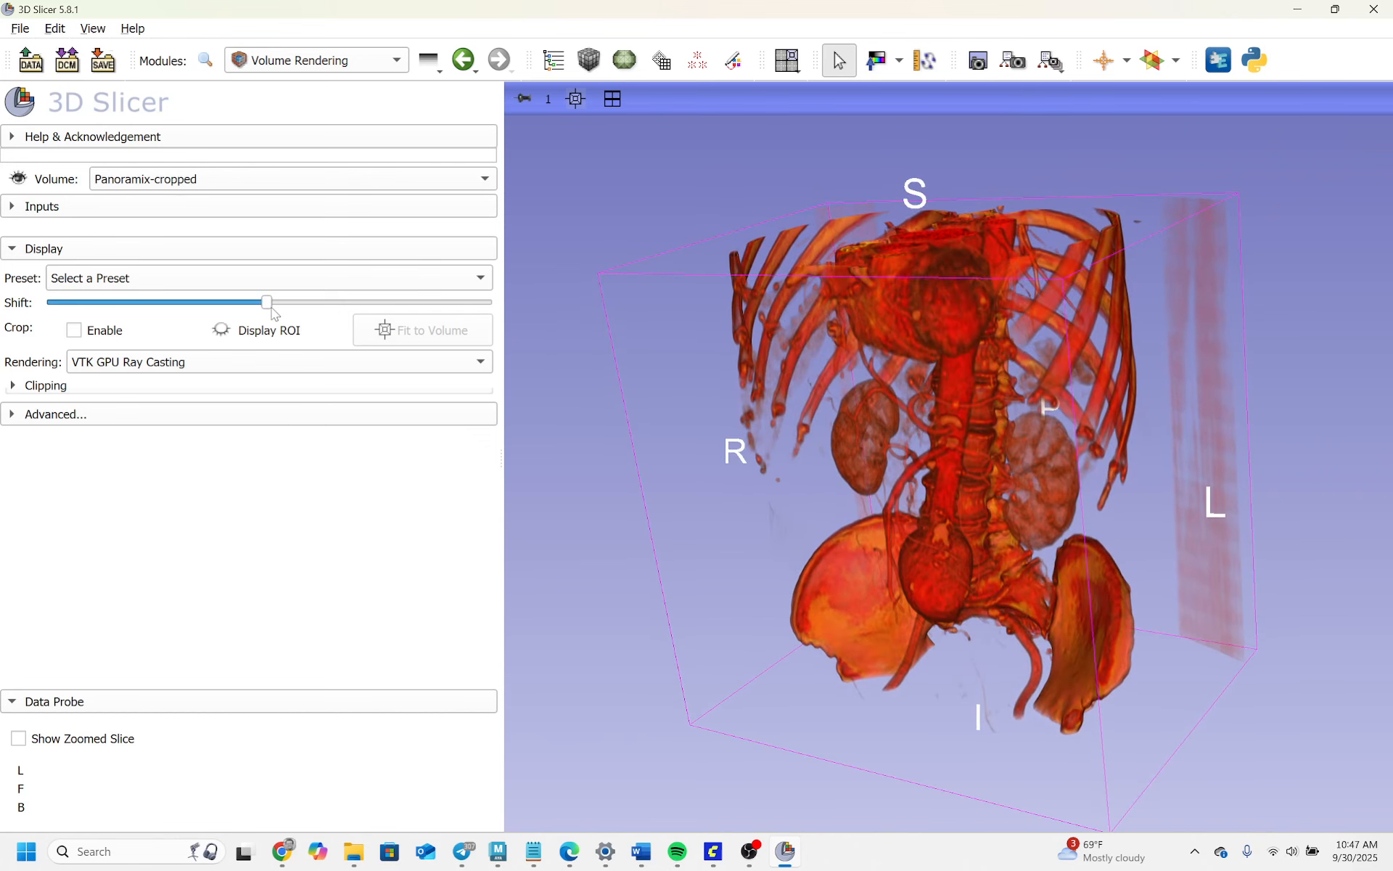
left_click_drag(268, 306, 270, 314)
left_click_drag(707, 394, 567, 378)
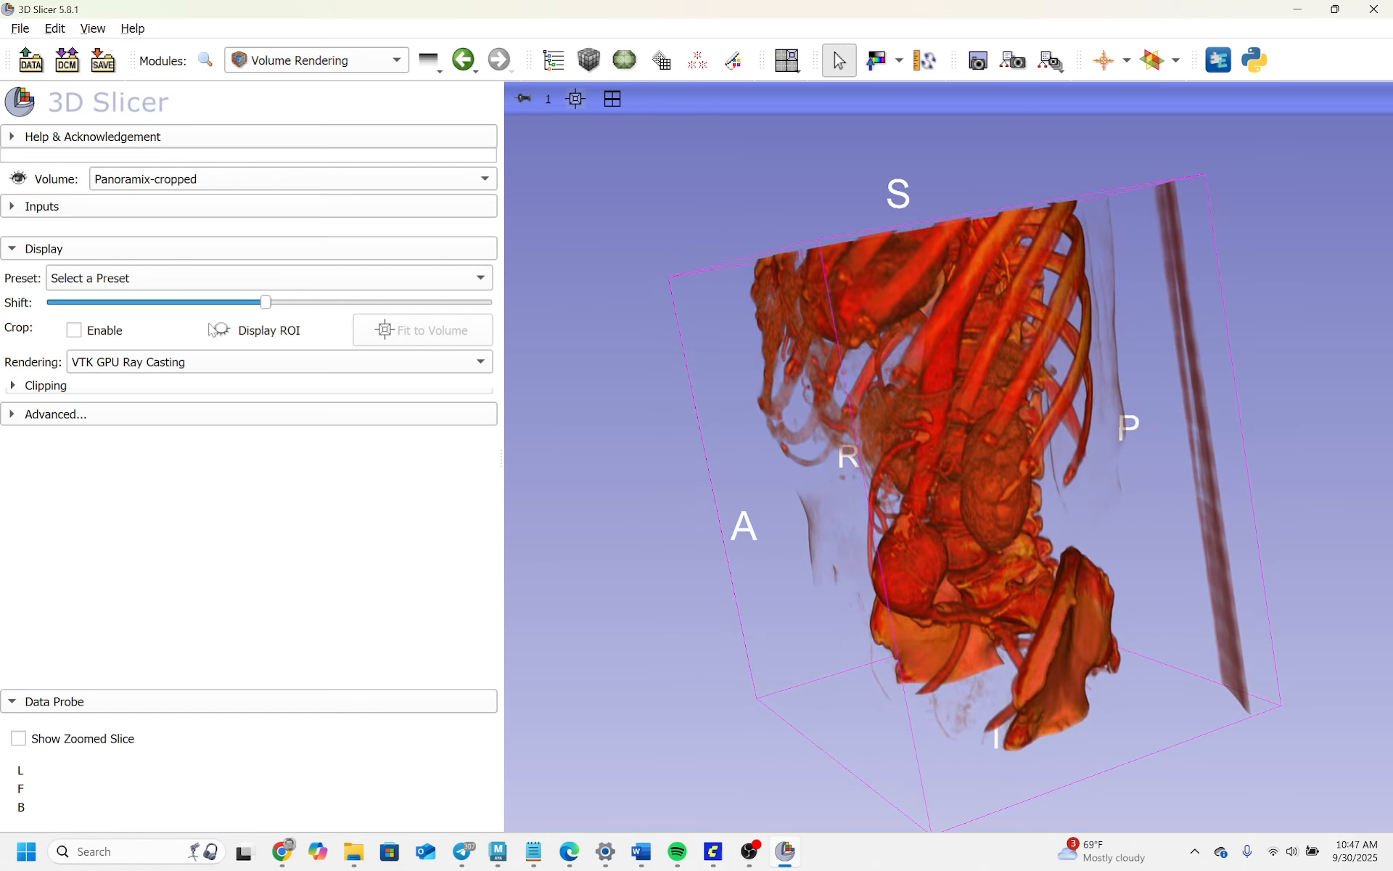
left_click_drag(271, 308, 274, 307)
left_click_drag(706, 424, 864, 359)
scroll(929, 456, "up", 2)
scroll(1023, 307, "down", 2)
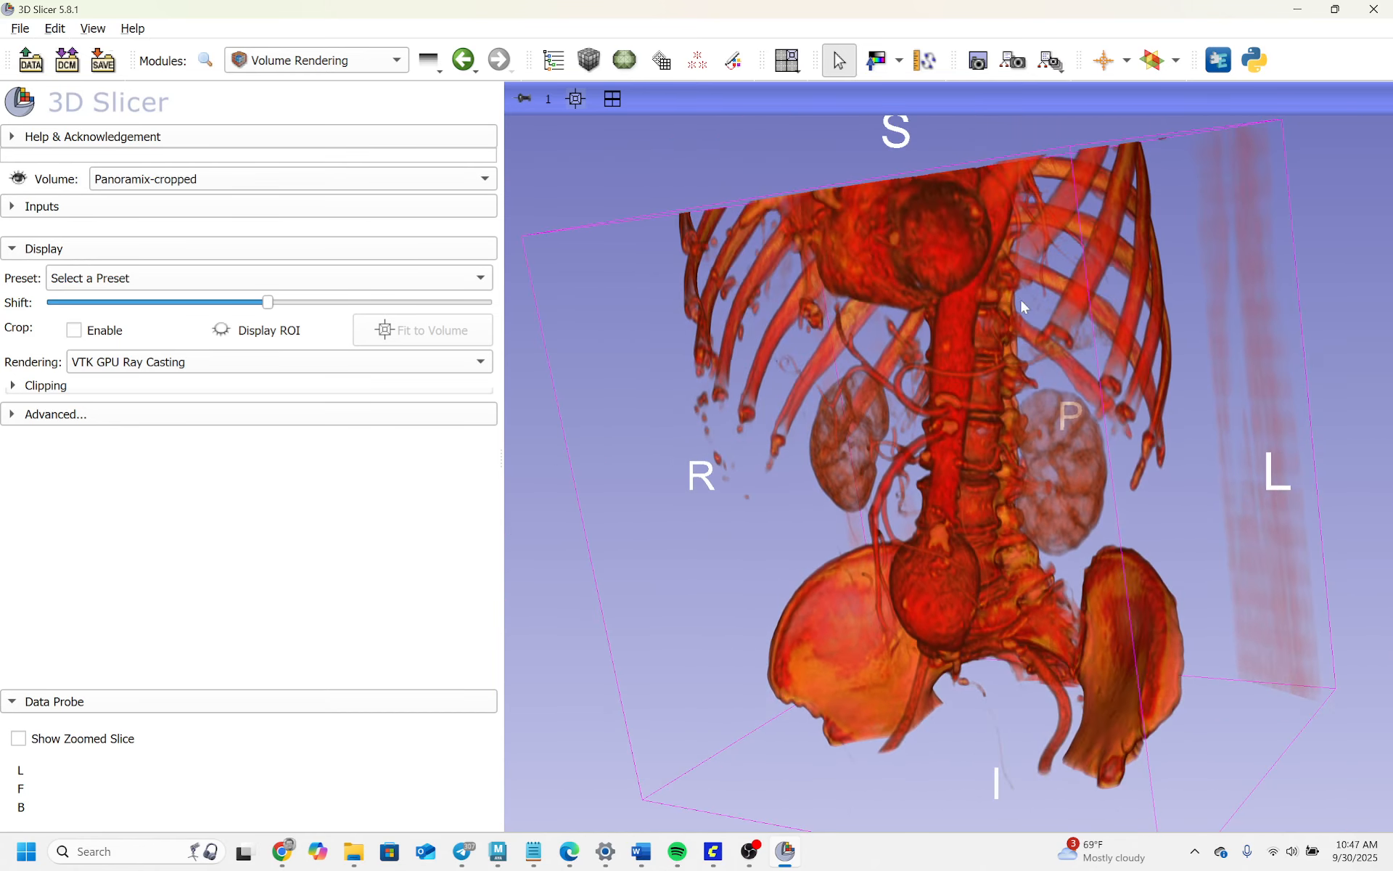
Step: Open the Grayscale Model Maker module, set Panoramix-cropped as the input volume and create a new model for the output geometry
left_click(322, 57)
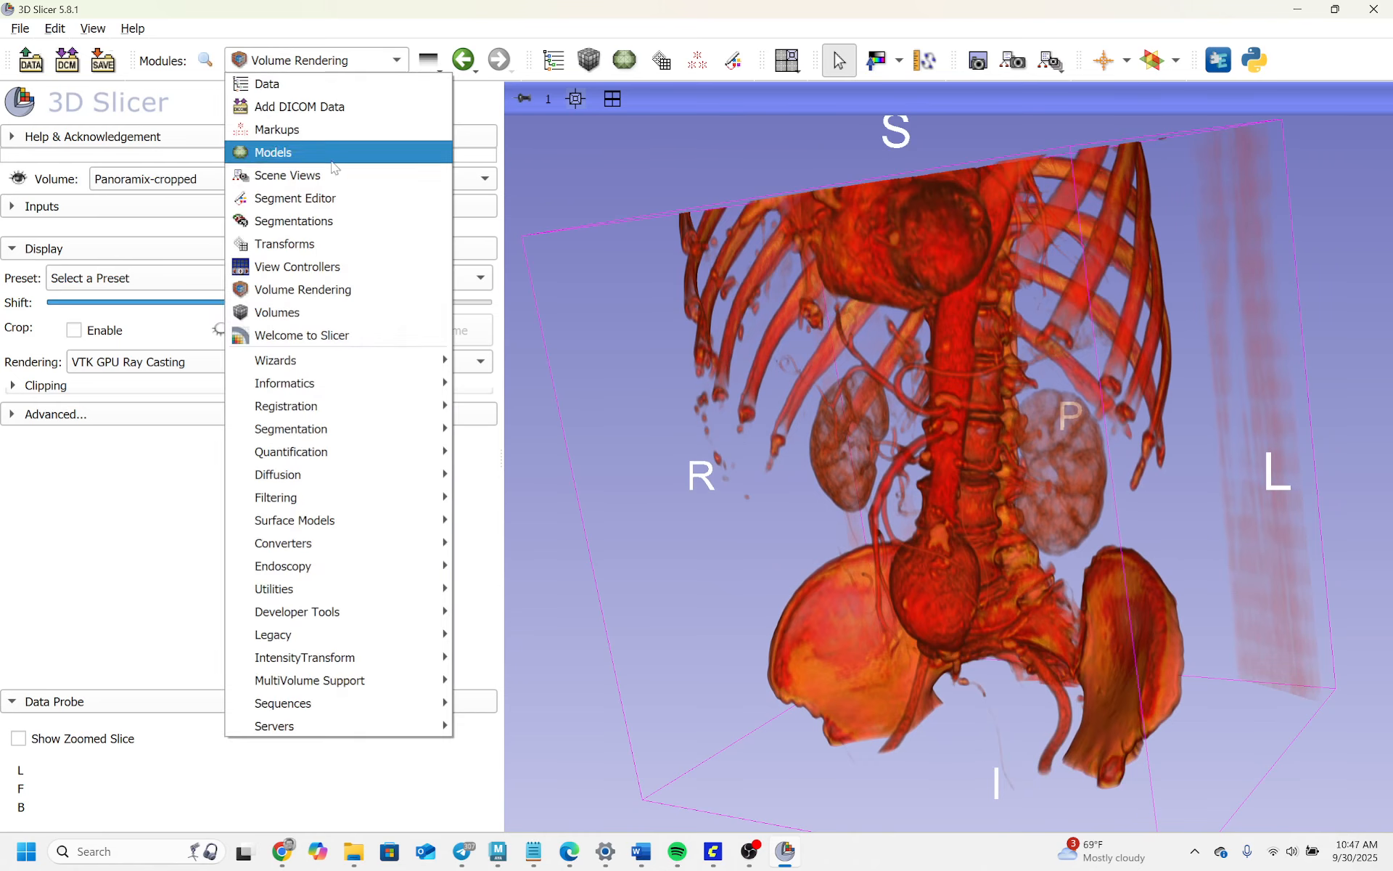
mouse_move(372, 532)
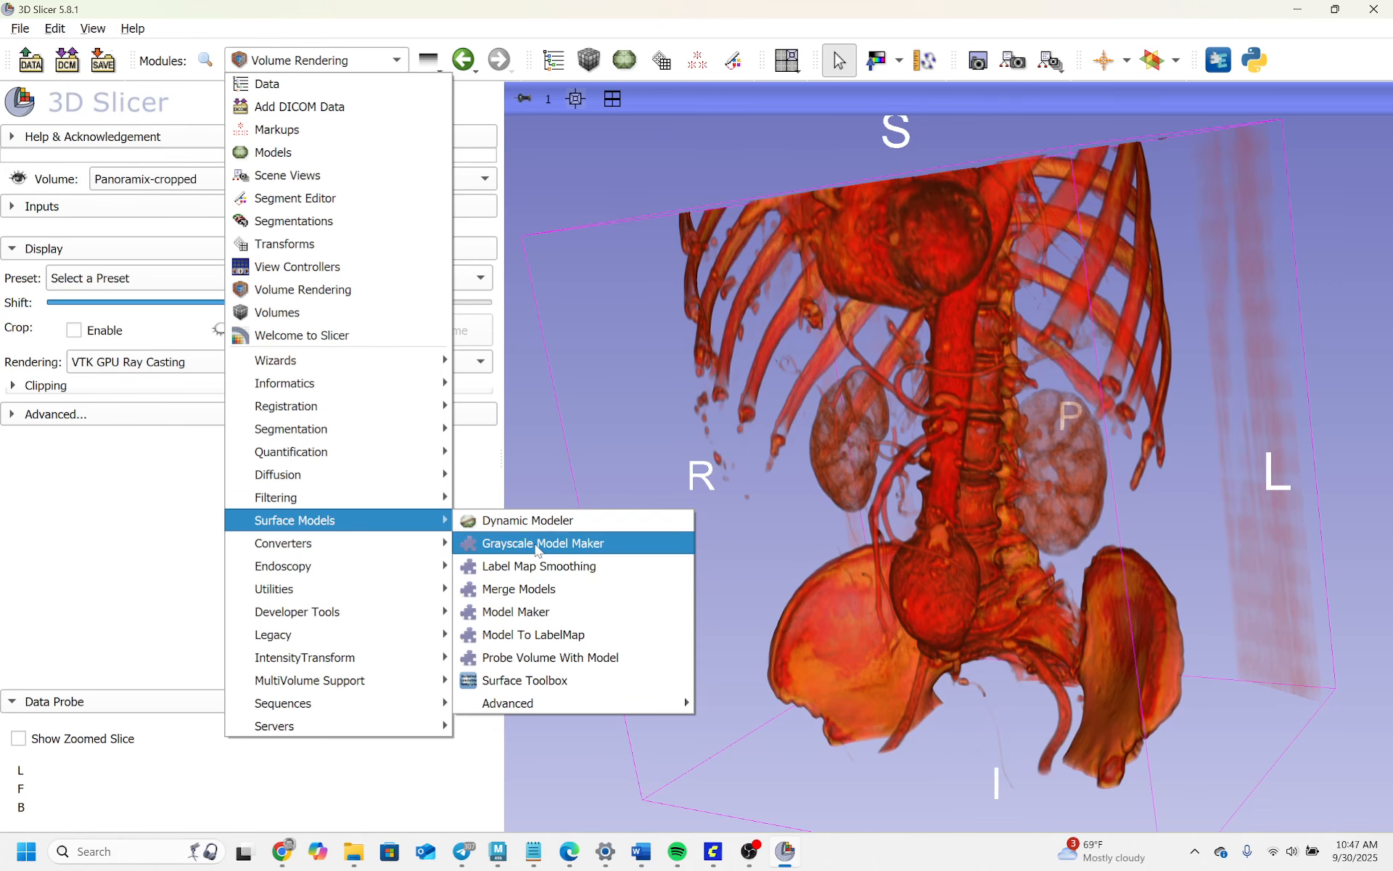
left_click(538, 544)
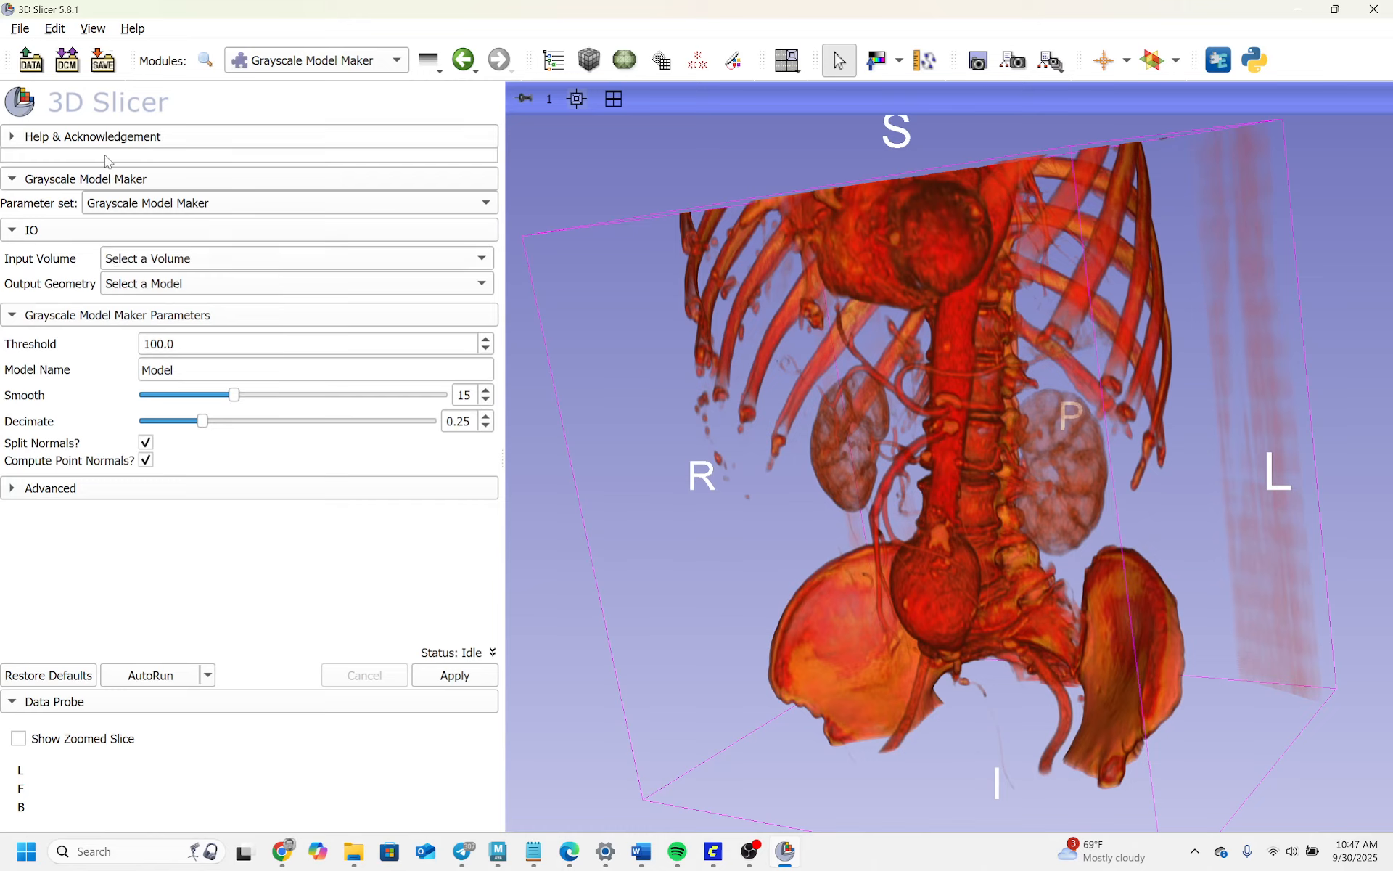
left_click(162, 262)
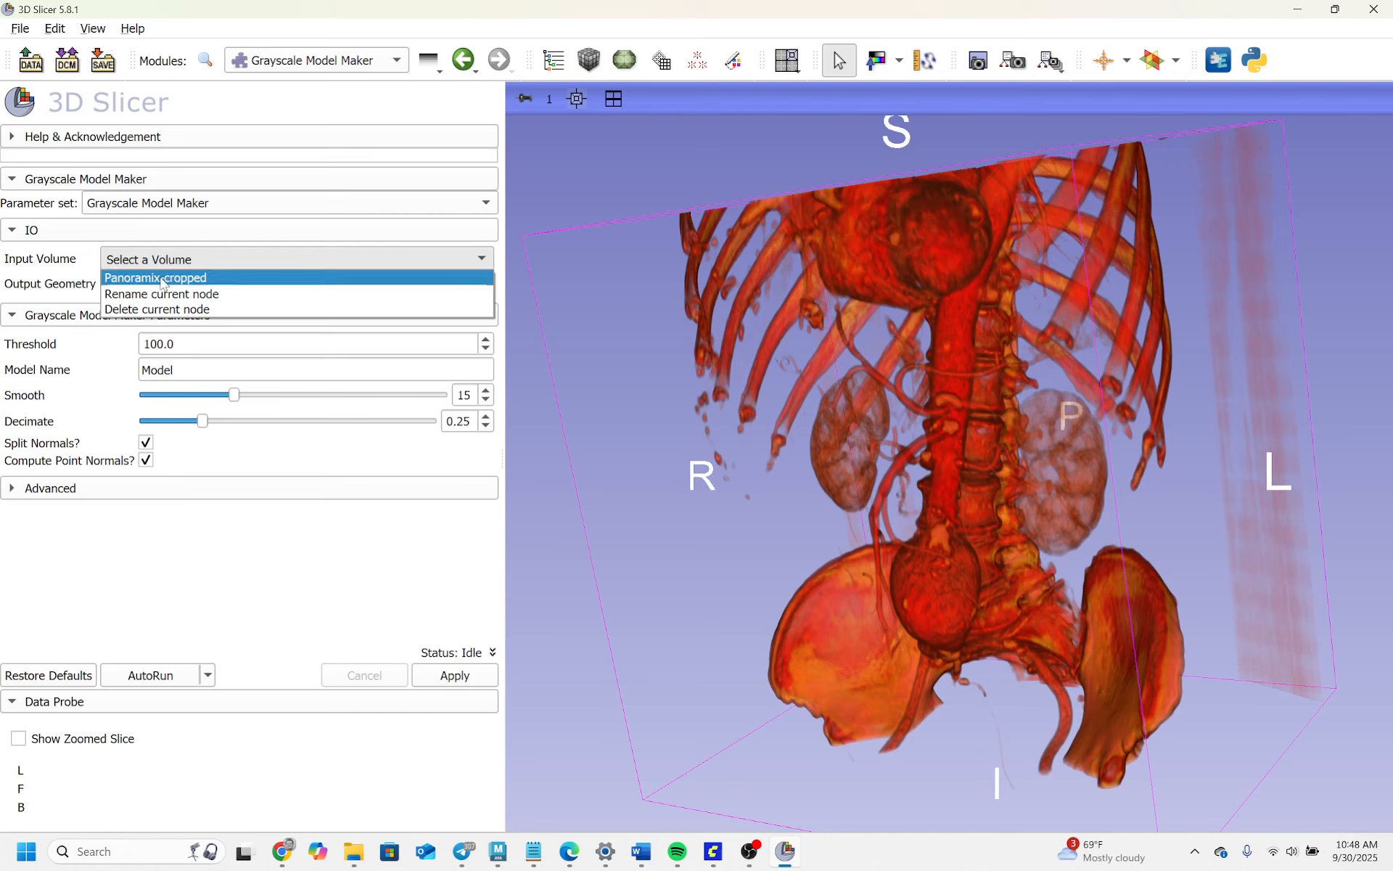
left_click(161, 280)
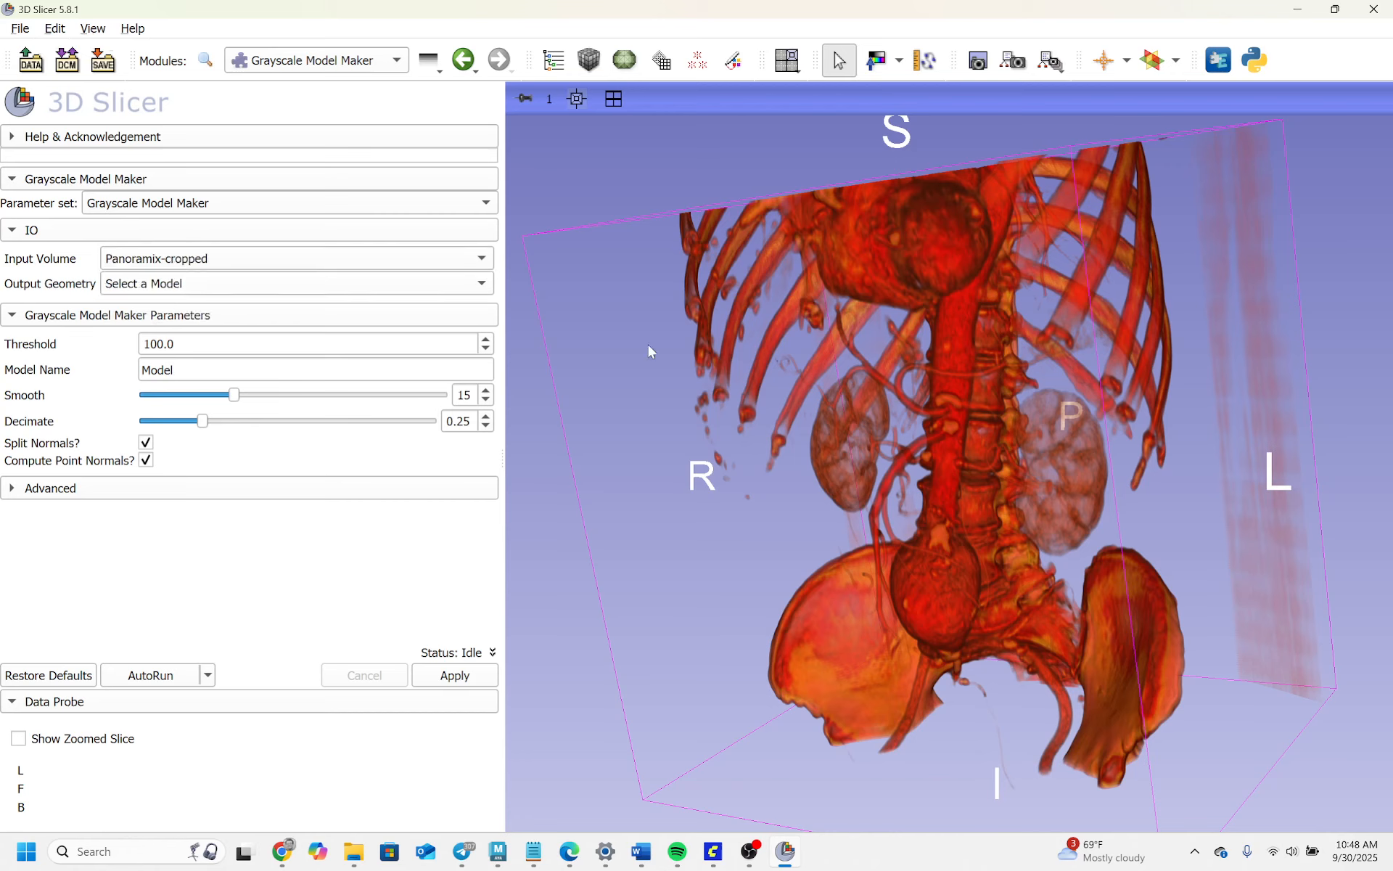
left_click(143, 286)
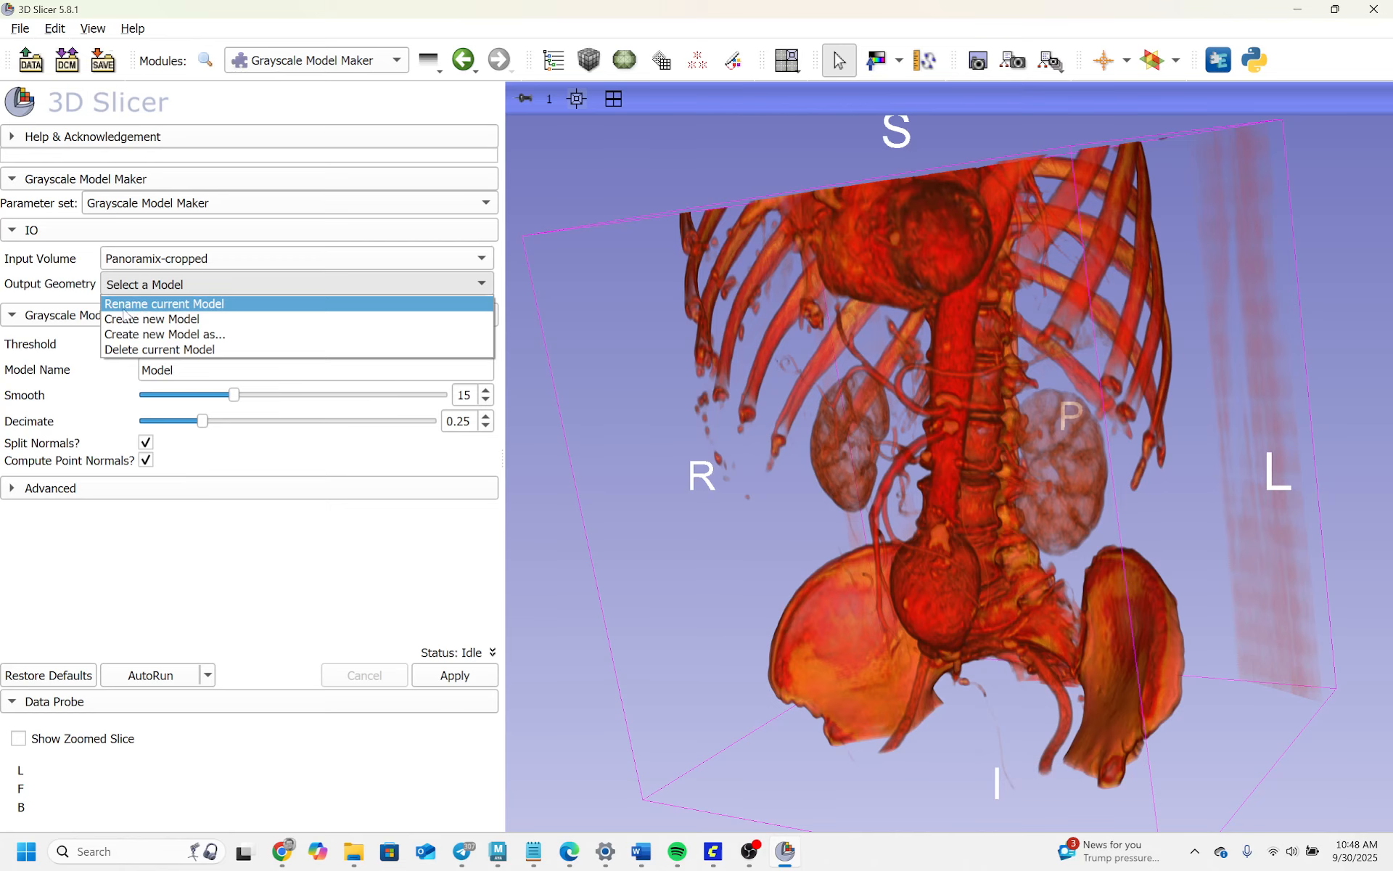
left_click(169, 323)
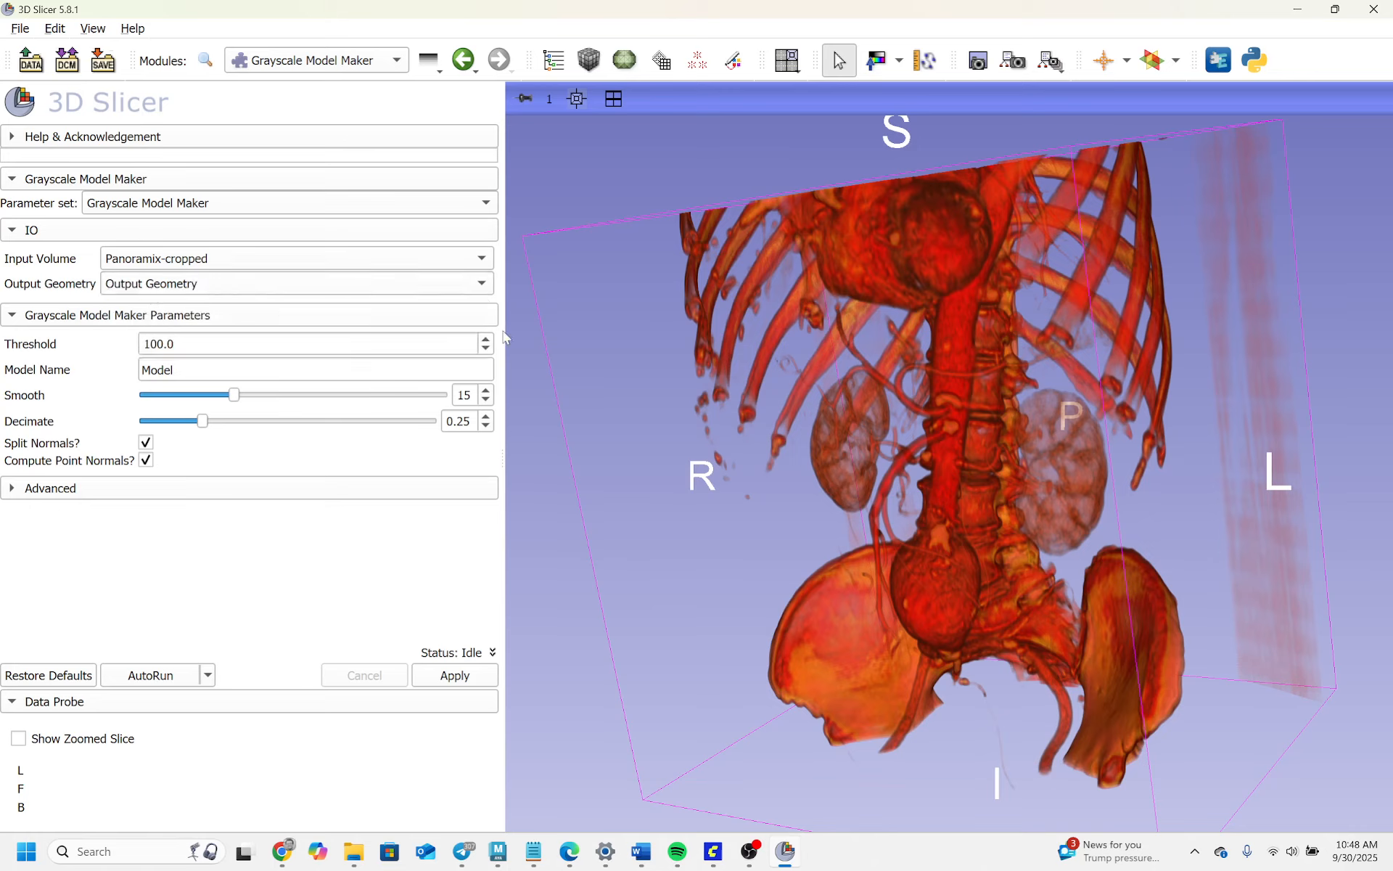
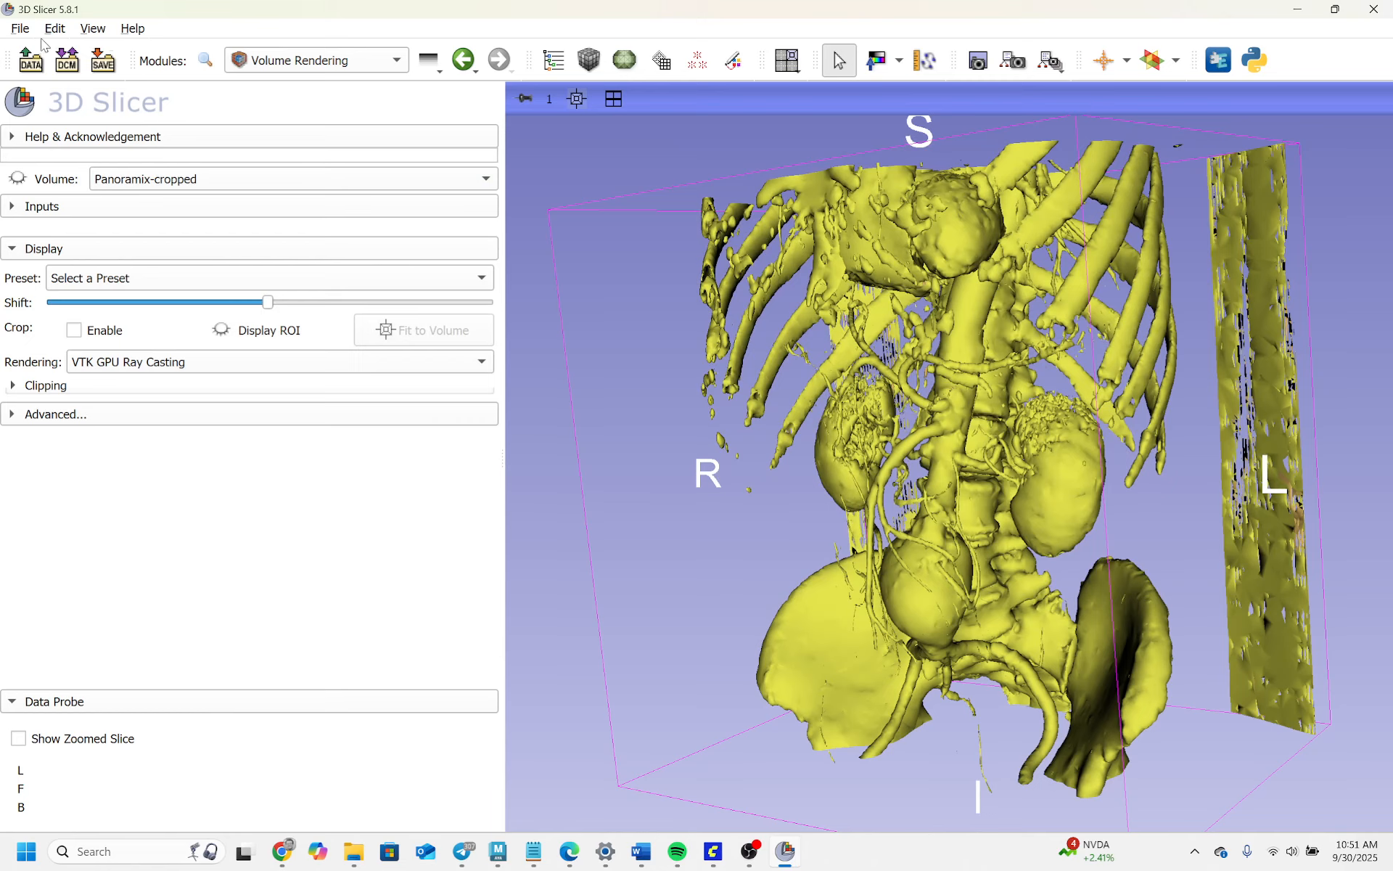
Step: Open the scene's save settings and copy the Adomen_Export directory path assigned to Adomen_Bones.obj
left_click(22, 29)
left_click(43, 146)
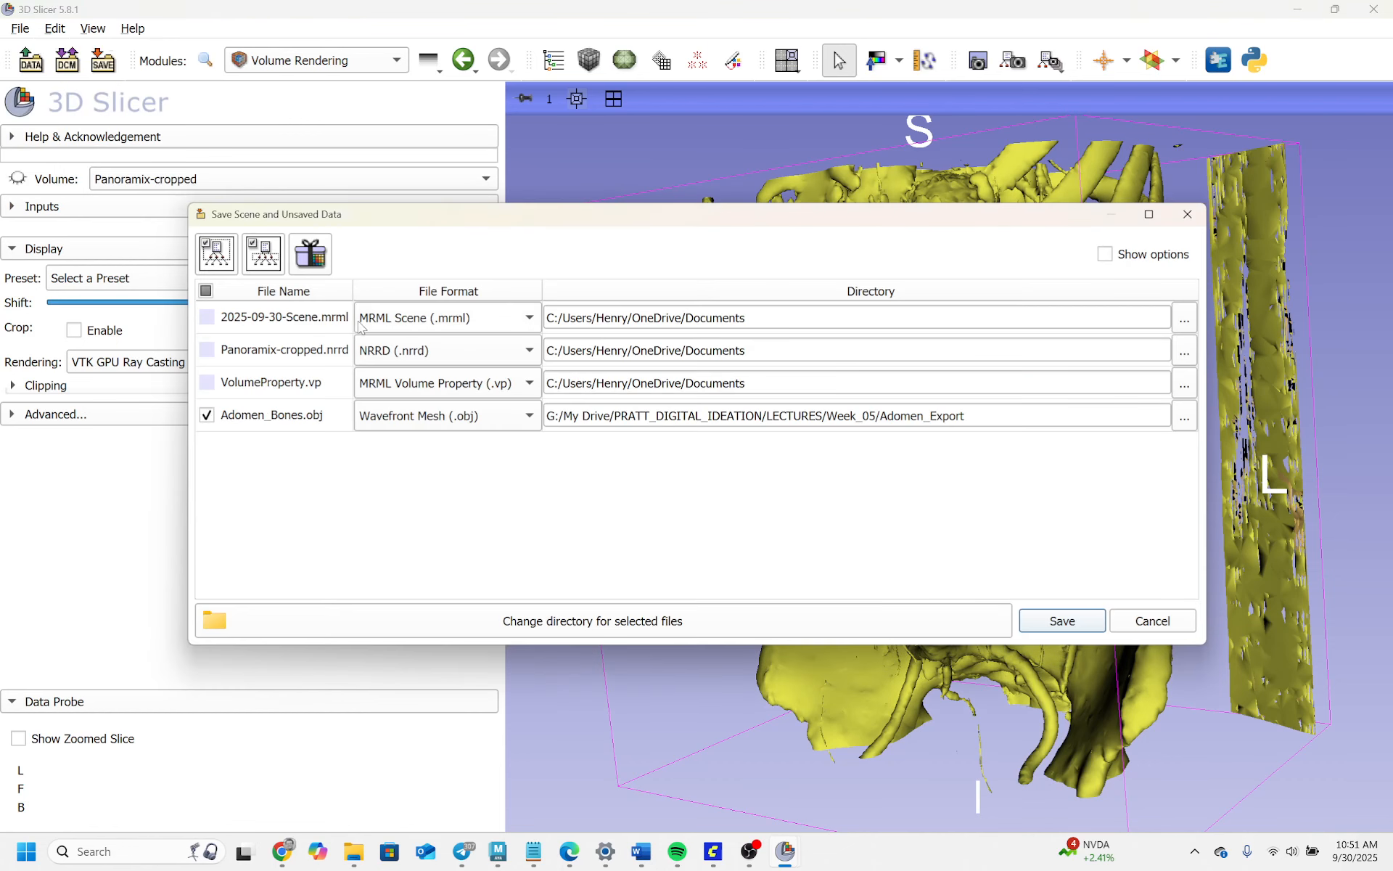
left_click(973, 416)
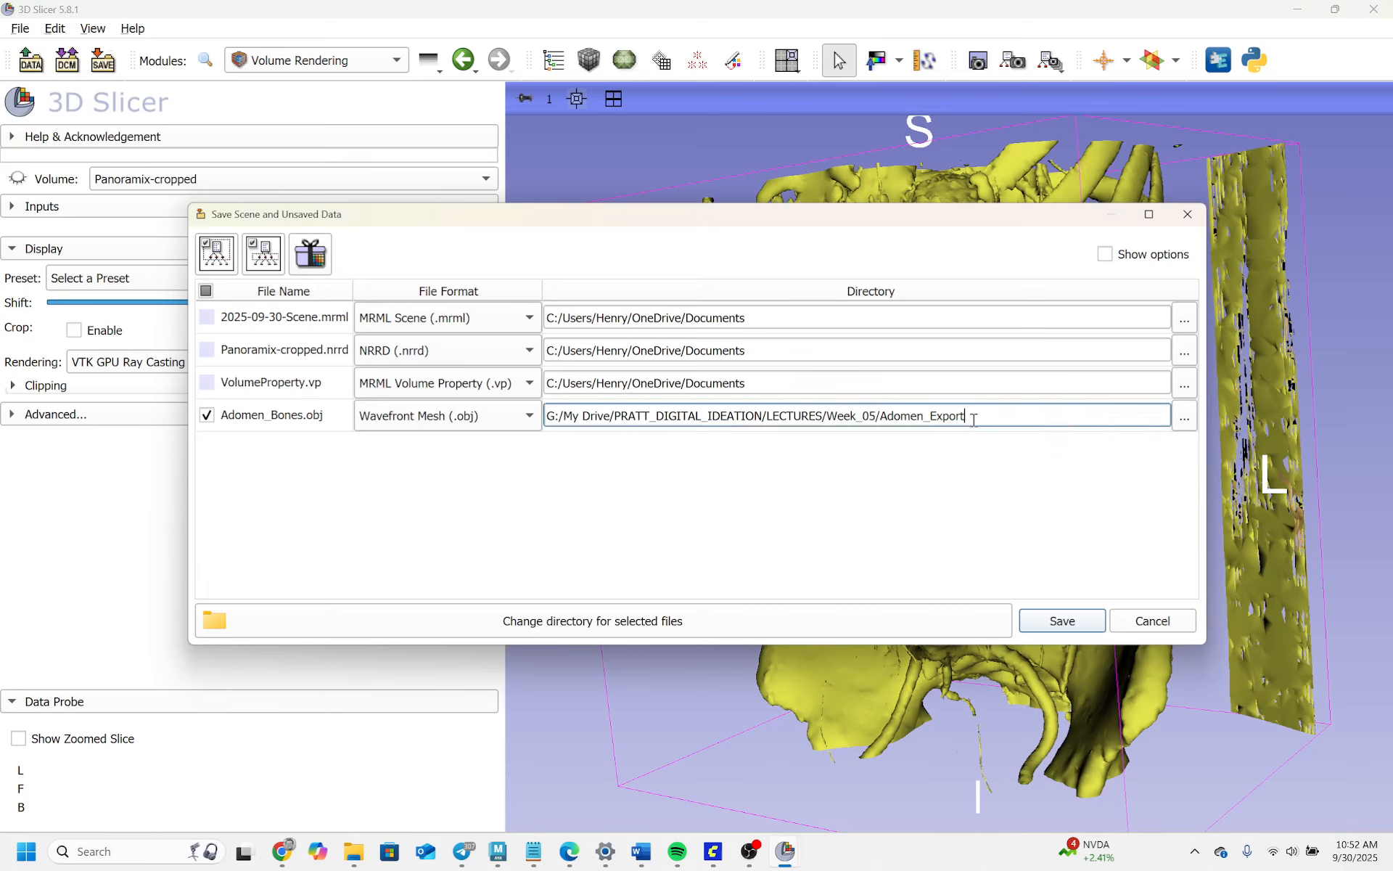
key("ctrl+a")
right_click(588, 415)
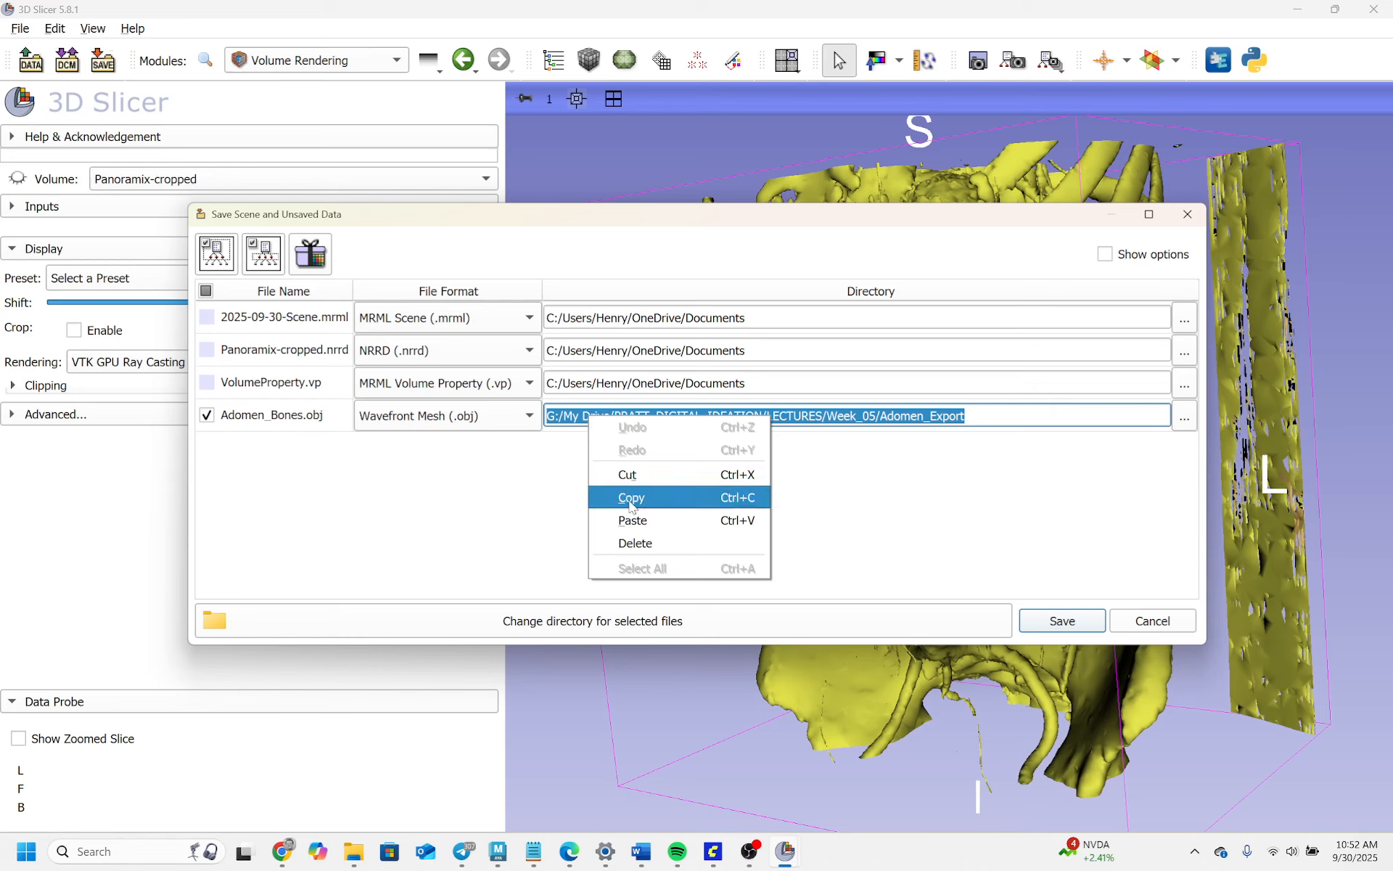
left_click(631, 498)
left_click(952, 530)
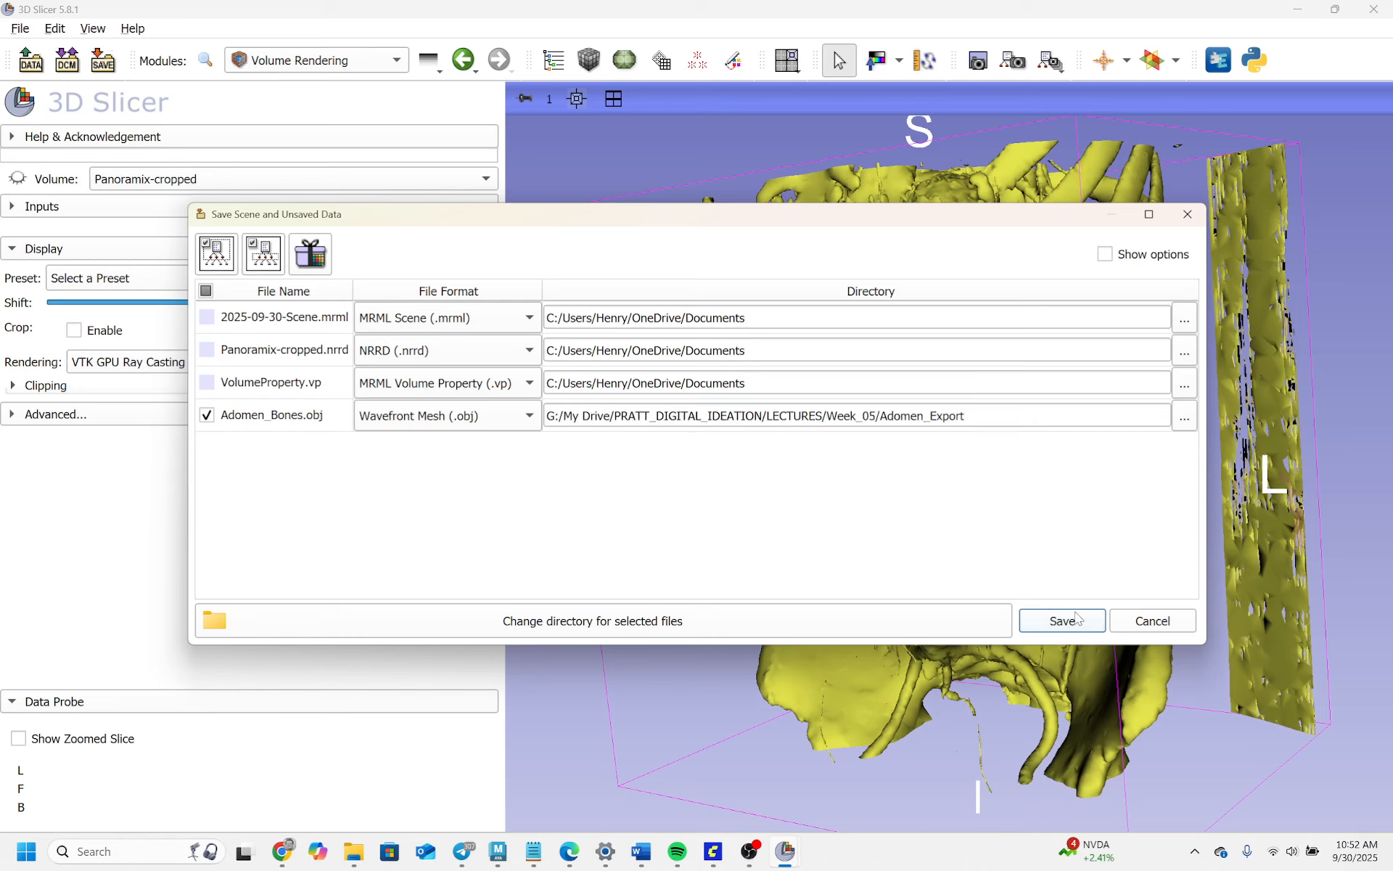
Step: Try to save Adomen_Bones.obj to the Adomen_Export folder, cancel replacing the existing file and close the save dialog
left_click(1061, 622)
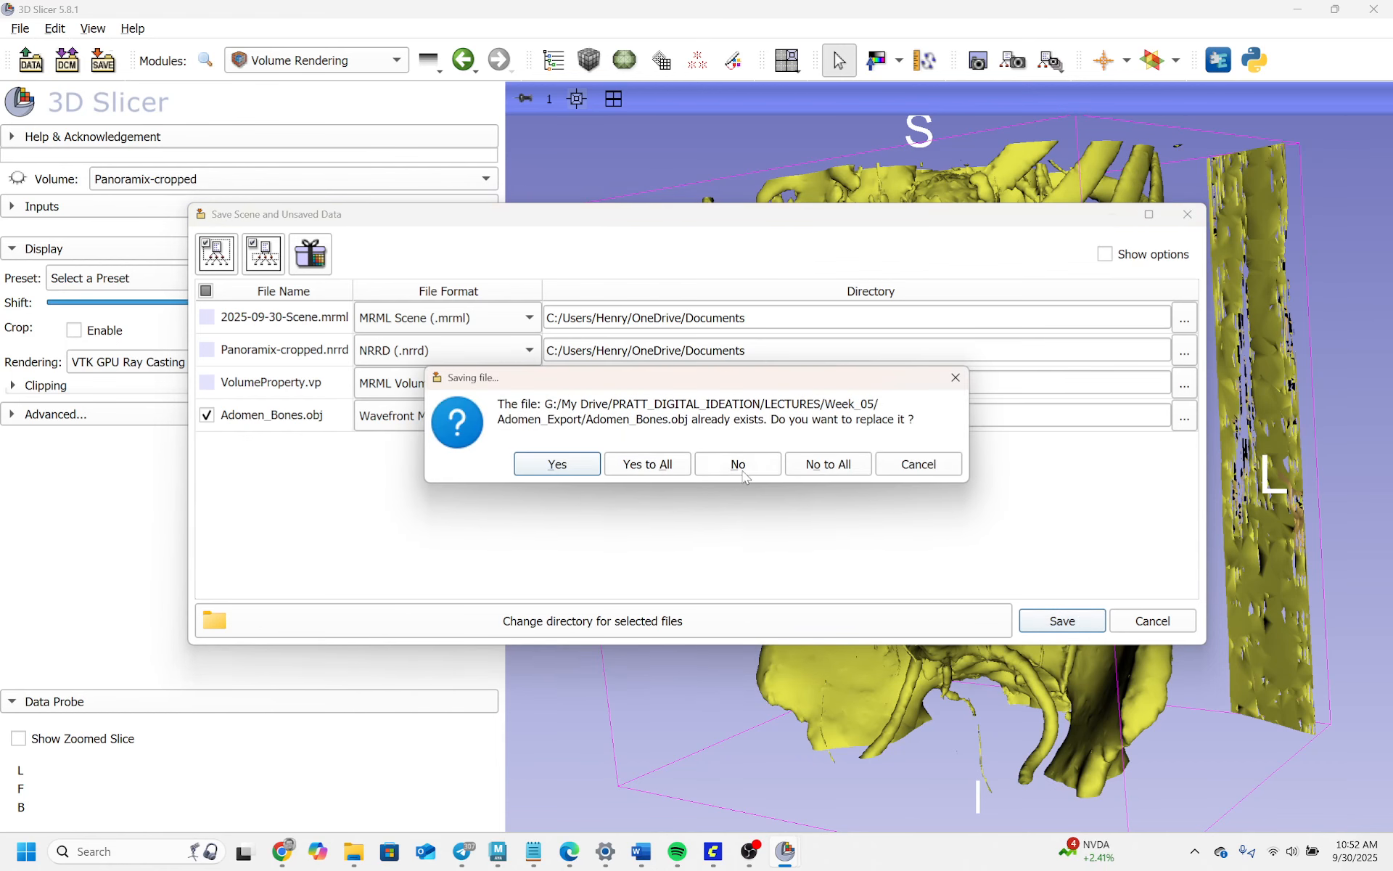
left_click(934, 470)
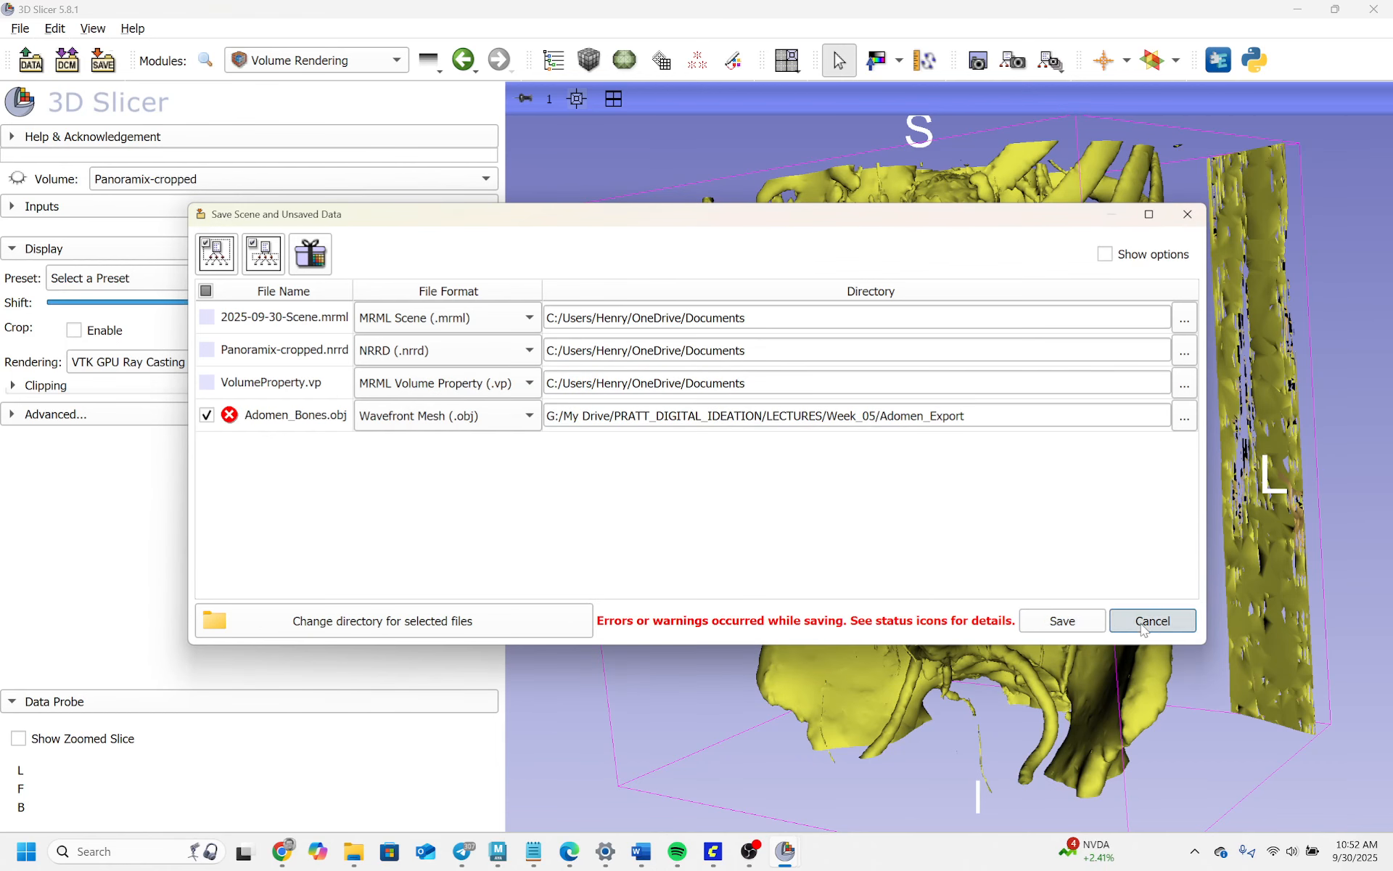
left_click(1133, 618)
Step: Switch to Autodesk Maya with the wave surface scene
key("alt+Tab")
left_click(907, 559)
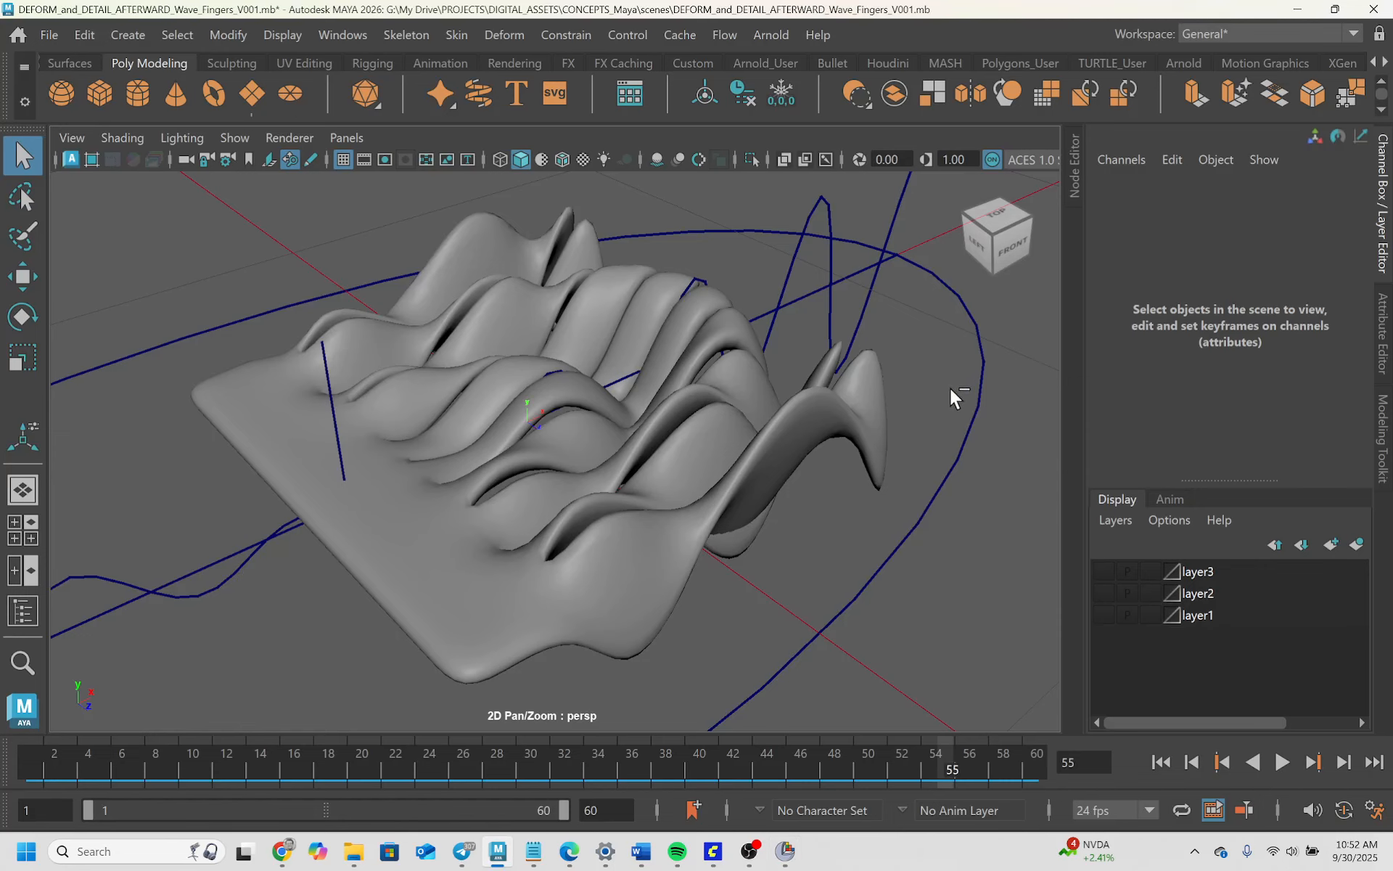
Step: Start a new empty scene without saving the changes to the wave surface scene
key("alt+F4")
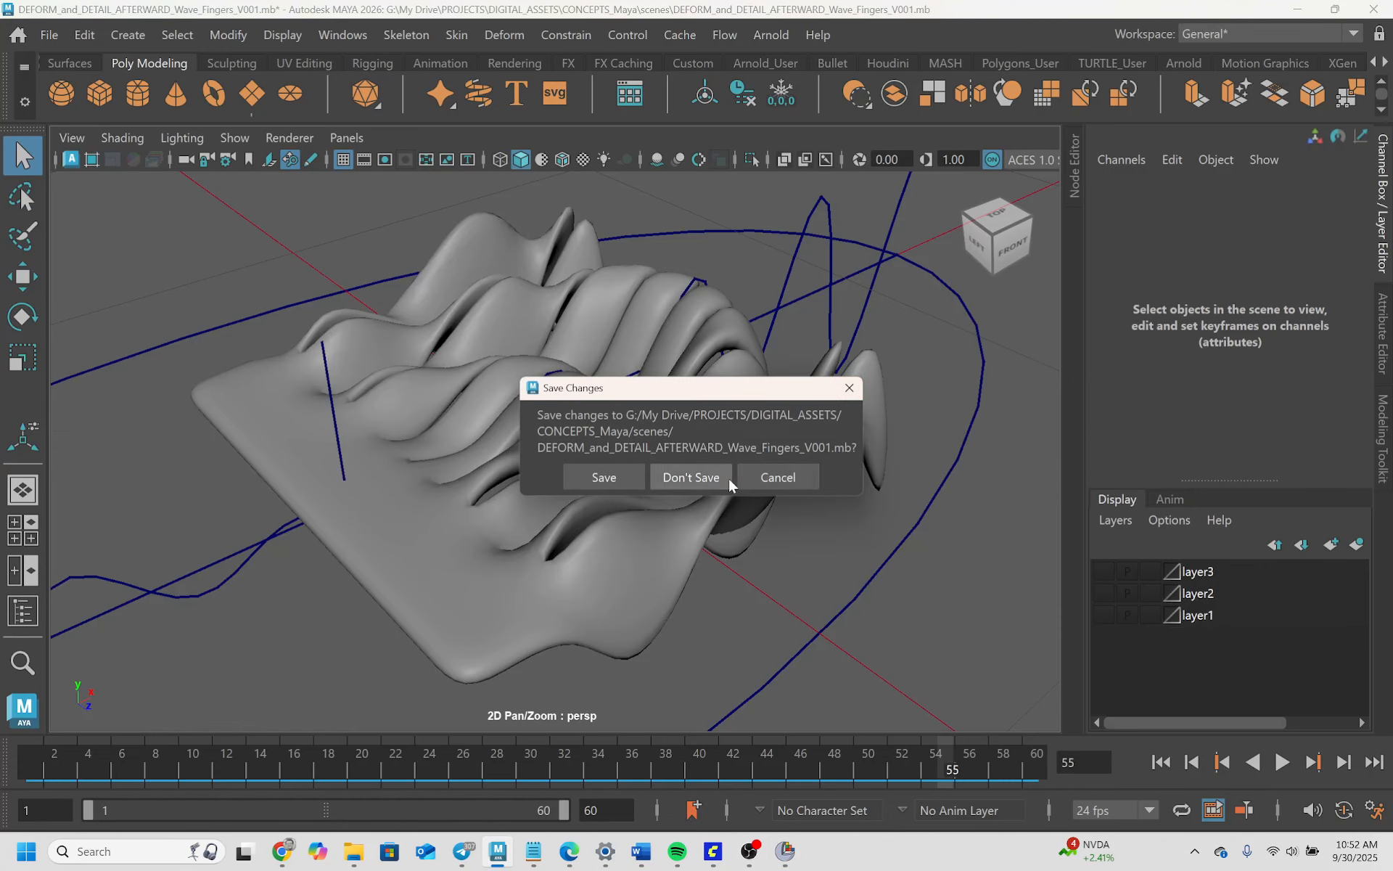
left_click(707, 477)
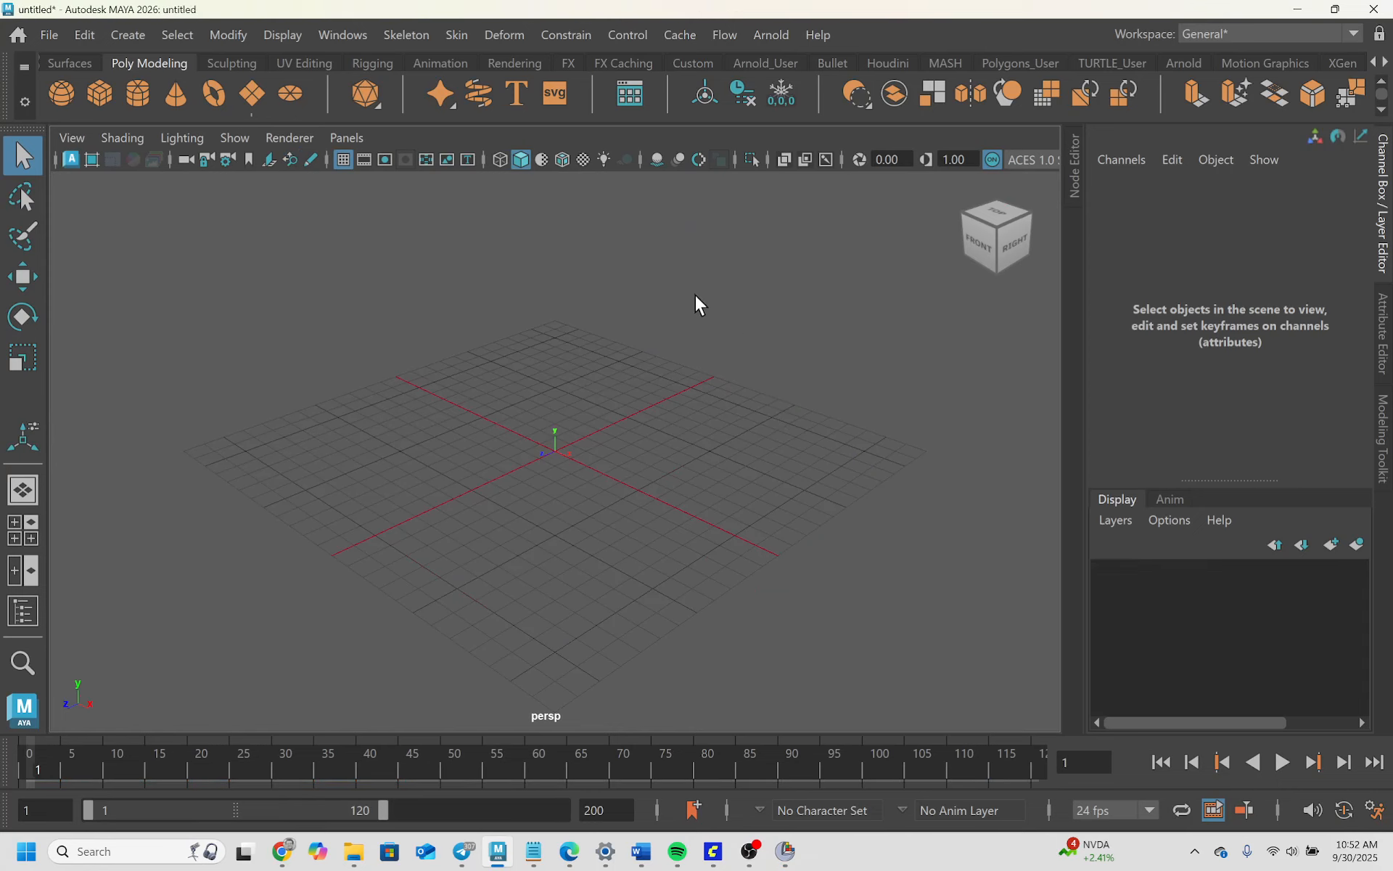
Step: Import Adomen_Bones.obj from the copied G:/My Drive/PRATT_DIGITAL_IDEATION/LECTURES/Week_05/Adomen_Export folder
key("space")
left_click(230, 230)
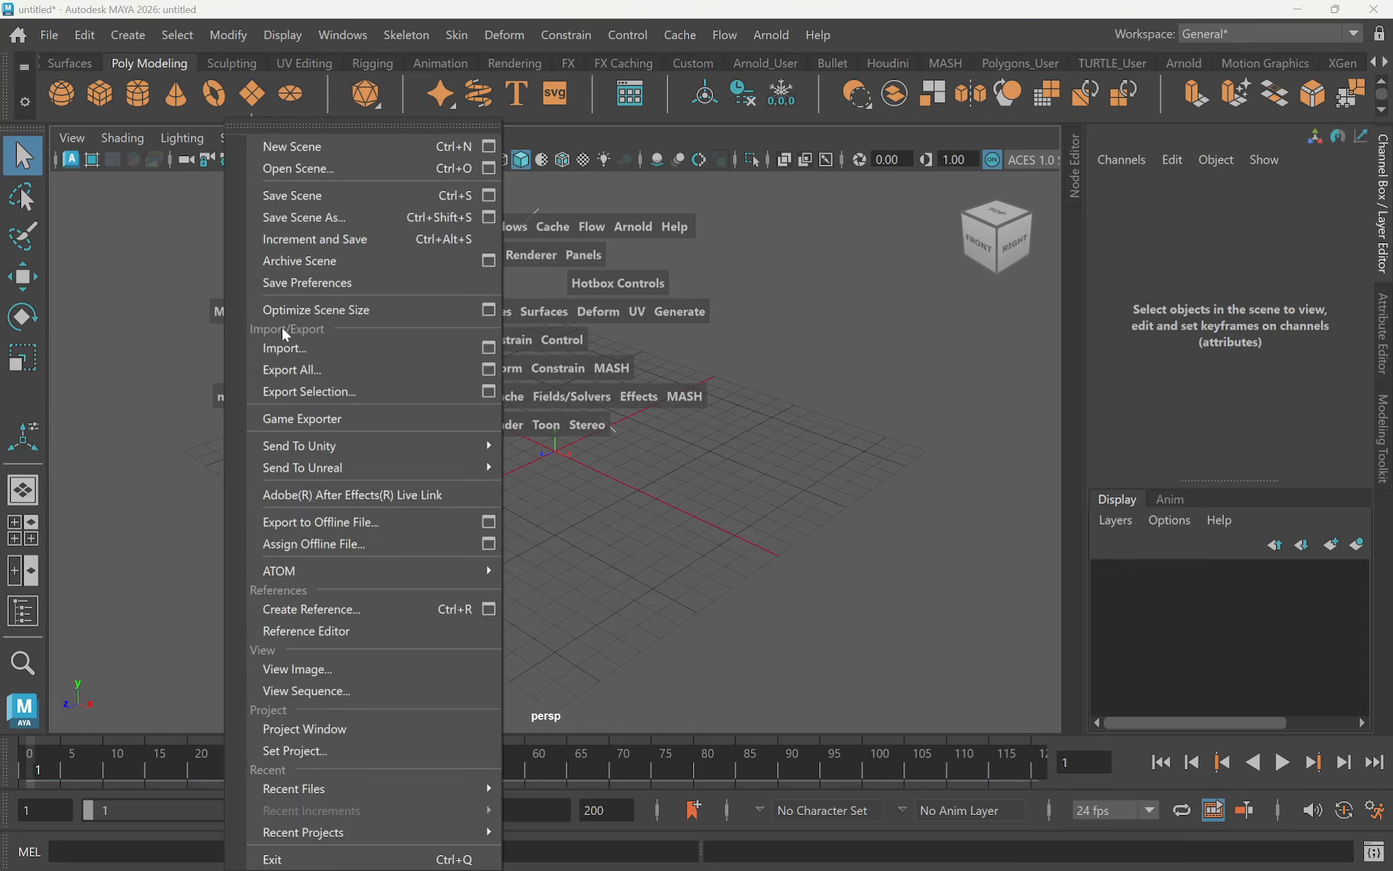
left_click(756, 198)
left_click_drag(547, 197, 57, 193)
key("ctrl+v")
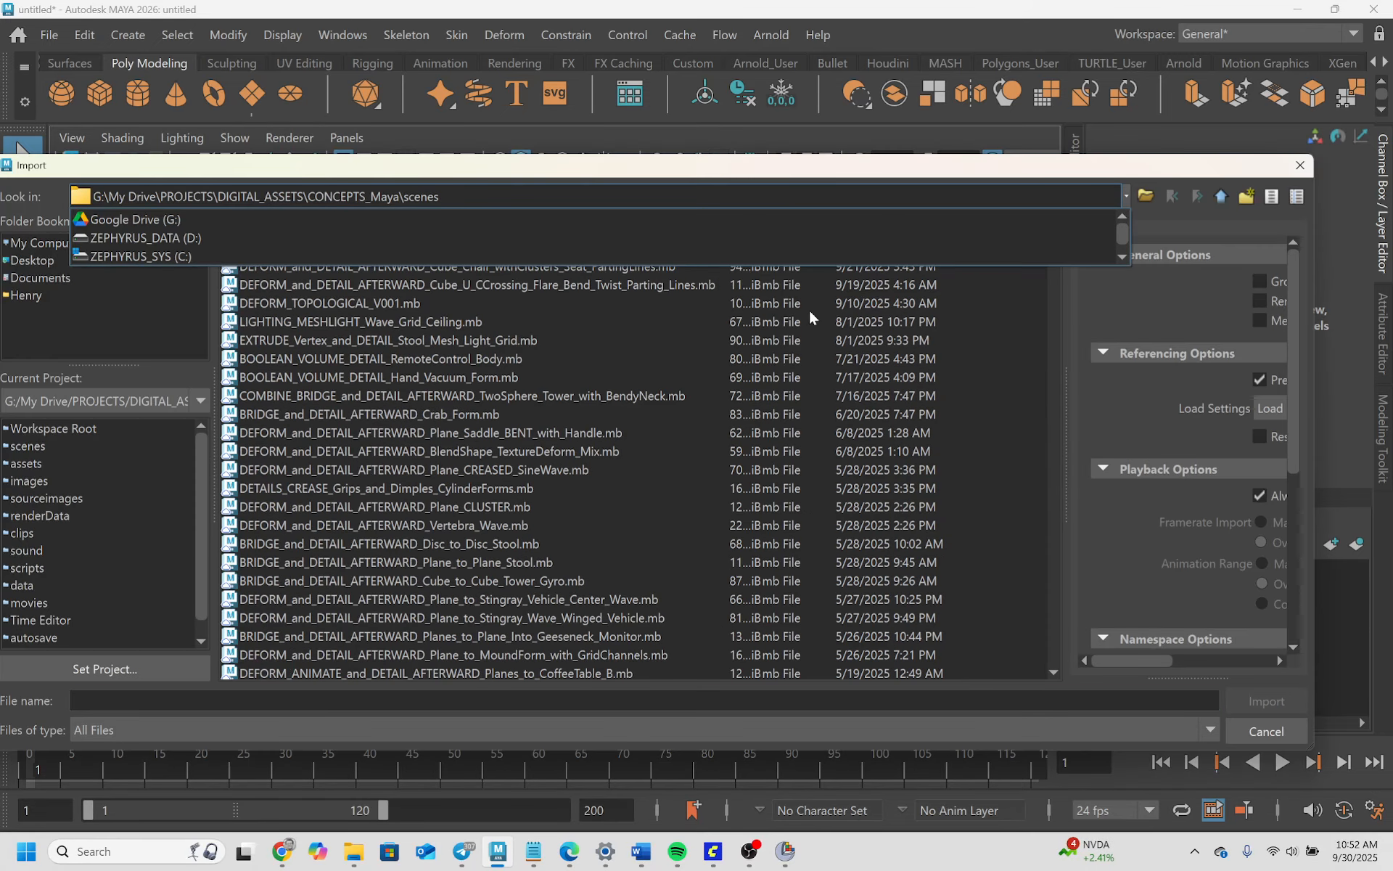
key("BackSpace")
key("ctrl+a")
key("BackSpace")
key("ctrl+v")
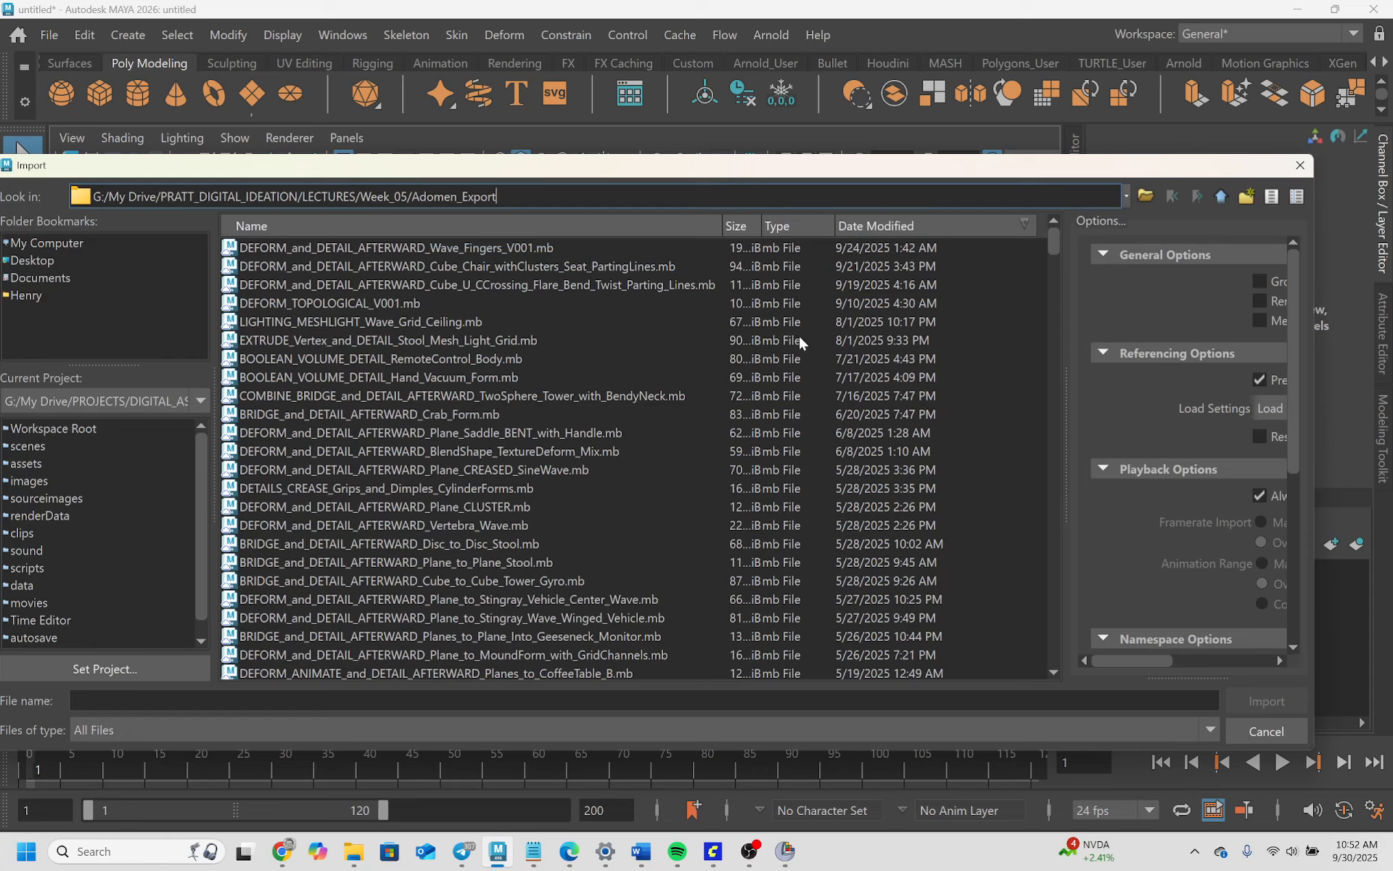
key("Return")
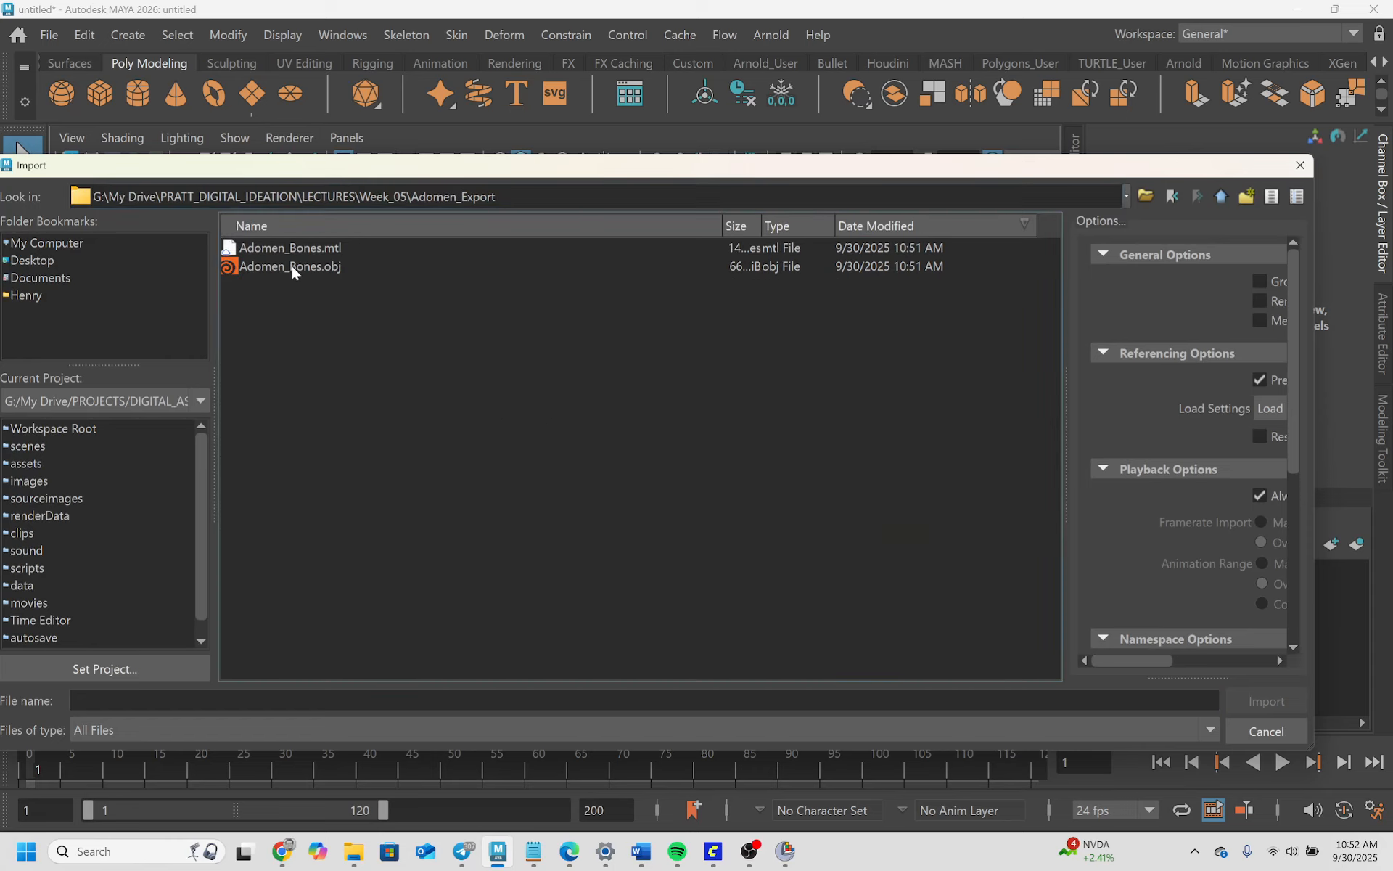
left_click(294, 268)
left_click(1243, 708)
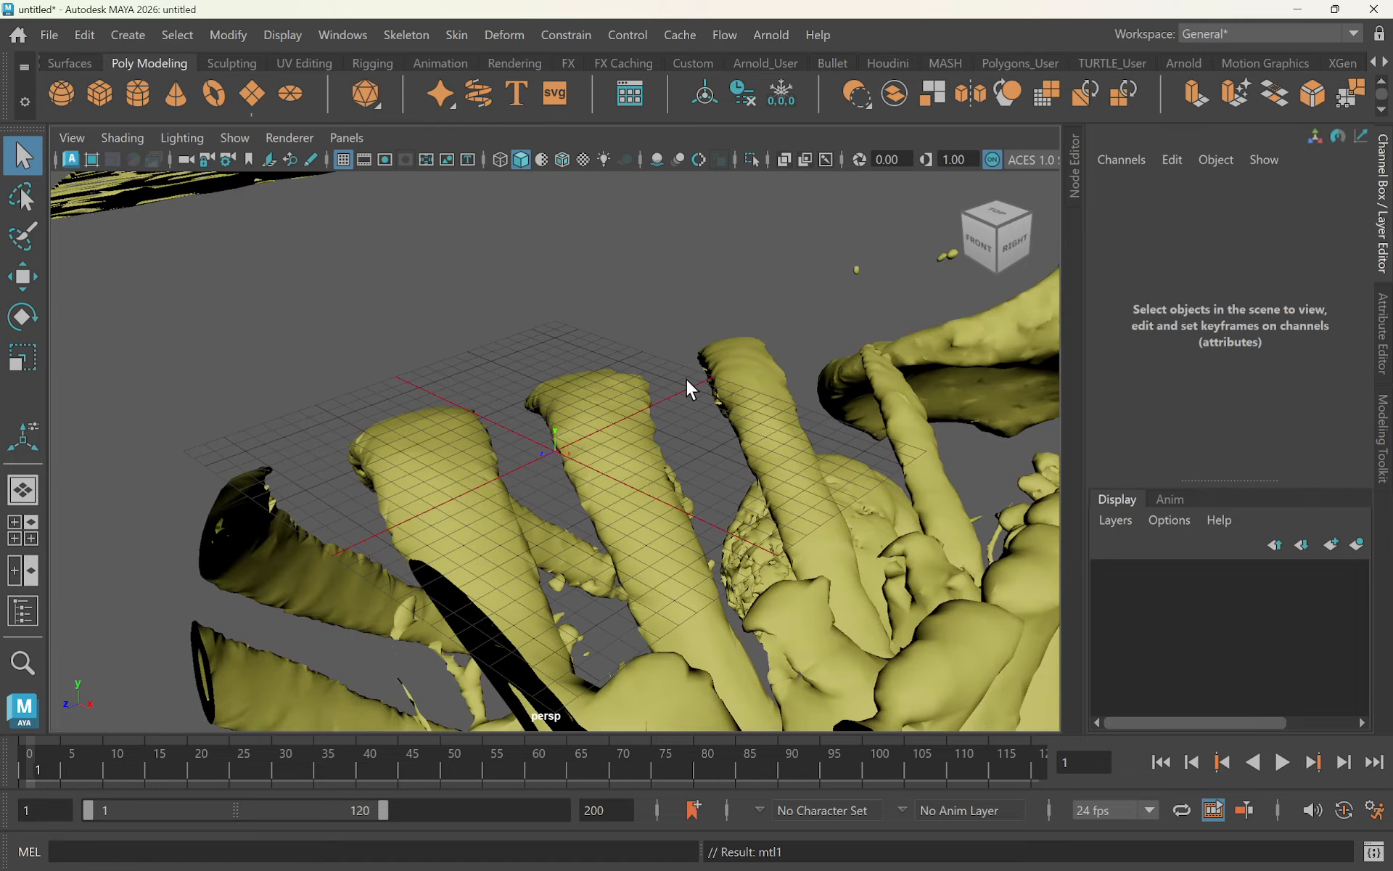
Step: Assign the imported bone mesh to a new display layer and toggle the layer's visibility off and on
key("a")
left_click_drag(589, 434, 784, 385, "alt")
scroll(575, 346, "up", 4)
right_click_drag(784, 386, 999, 391, "alt")
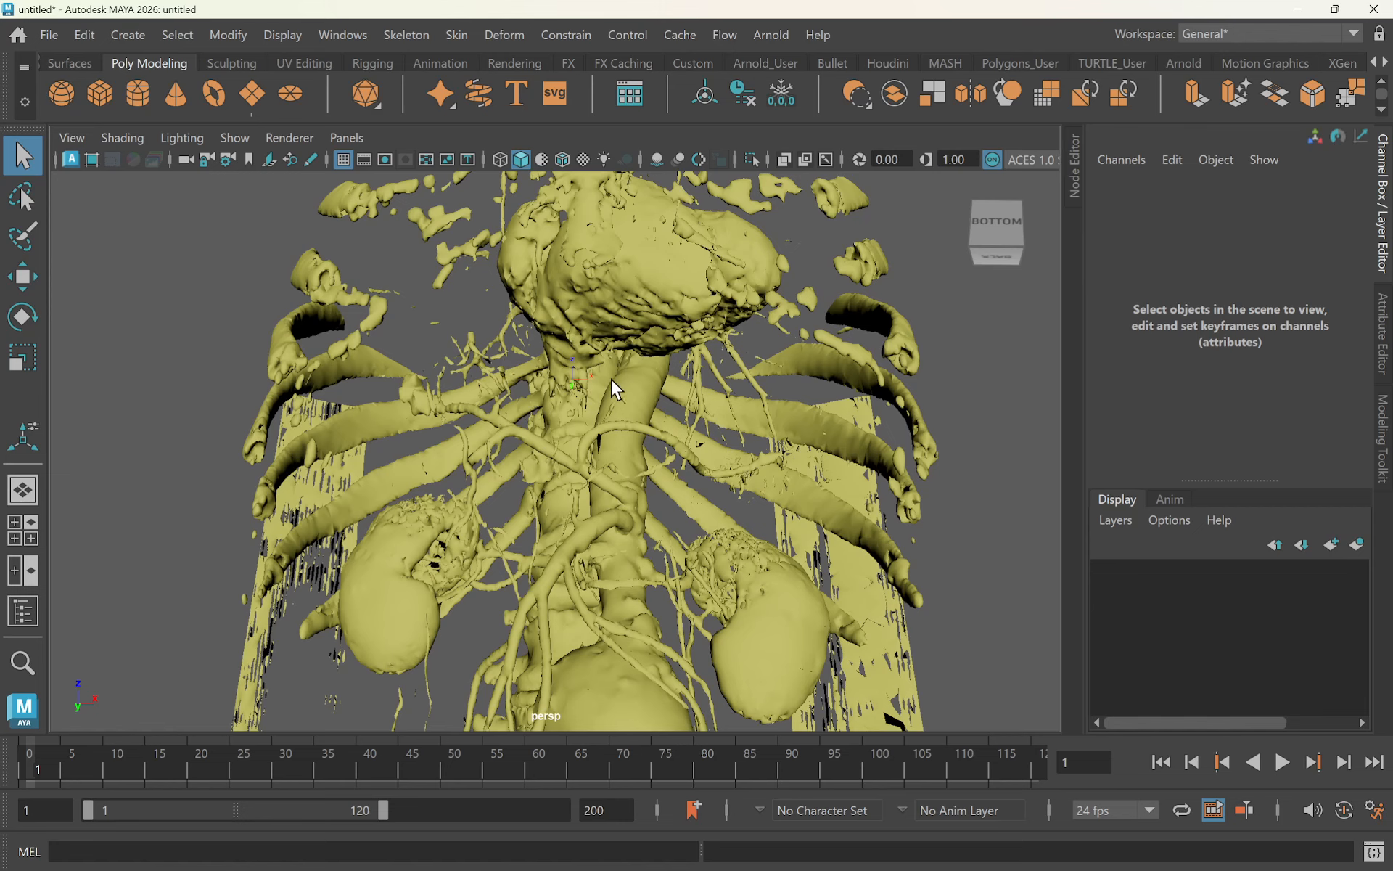
left_click(615, 389)
left_click_drag(747, 404, 994, 437, "alt")
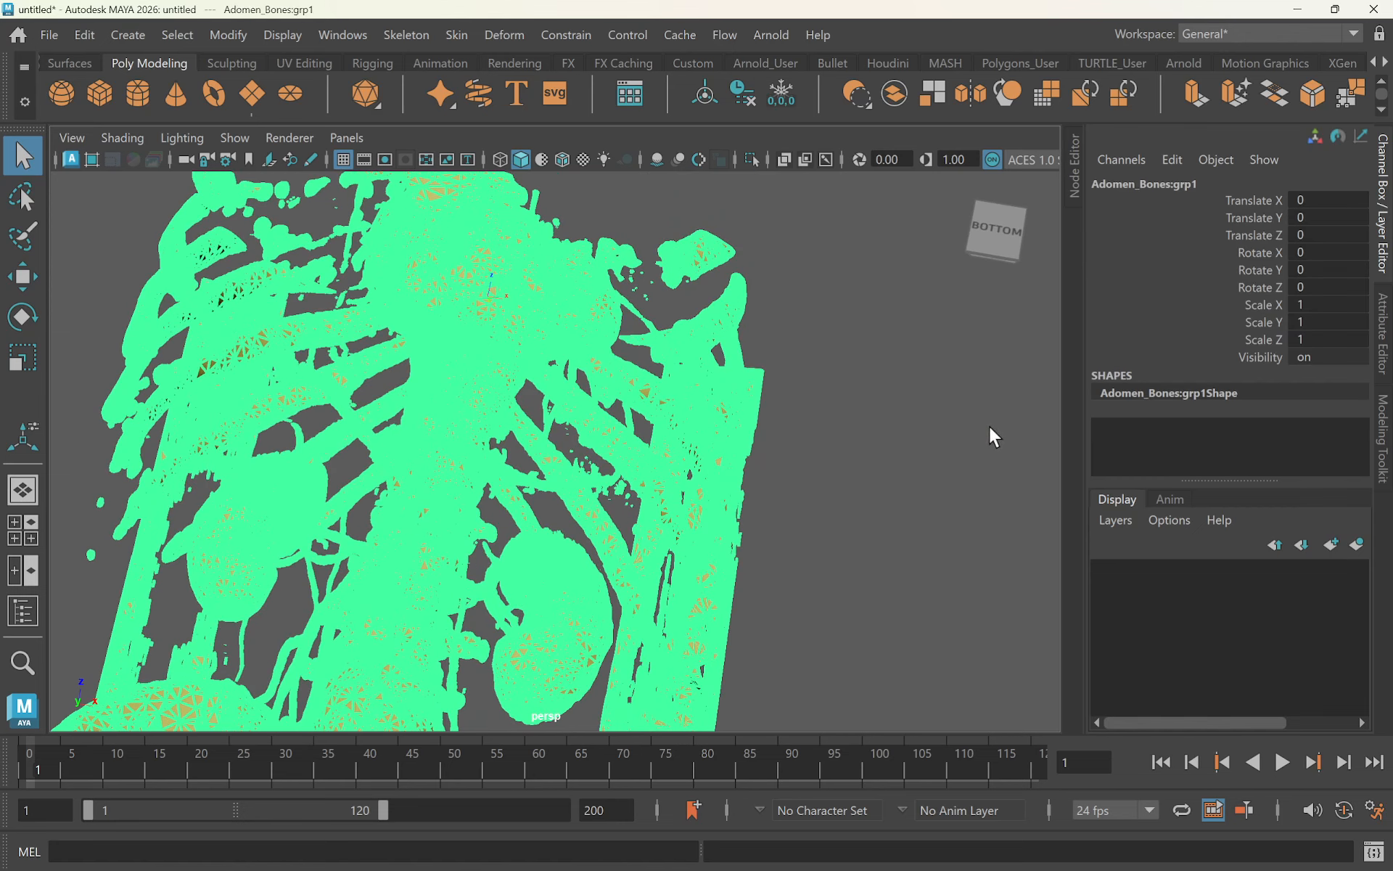
left_click(1344, 550)
left_click(1103, 572)
left_click(1104, 572)
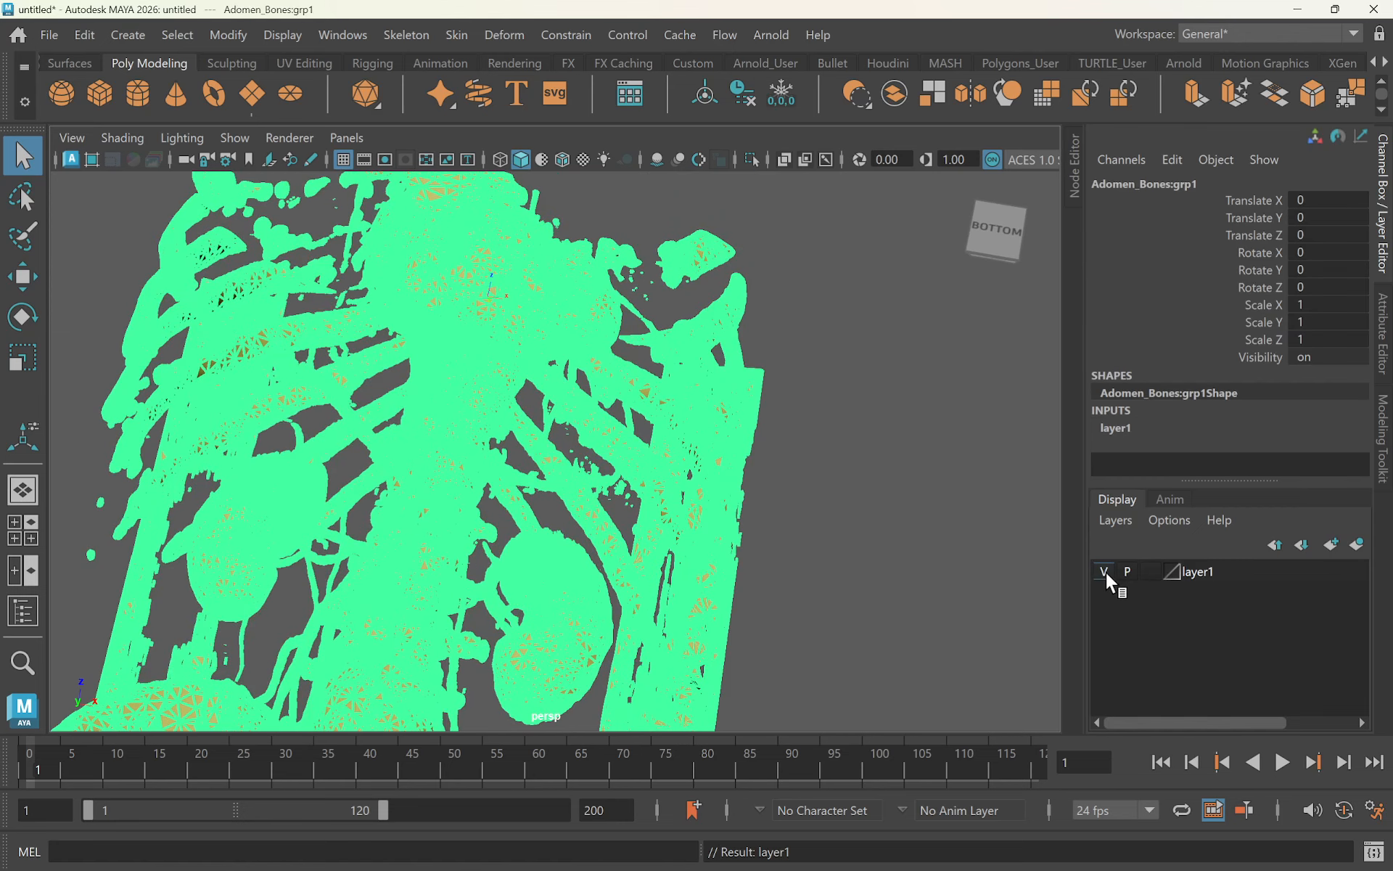
Step: Select the bone mesh again and make it a live surface
middle_click_drag(863, 399, 879, 374, "alt")
left_click(949, 520)
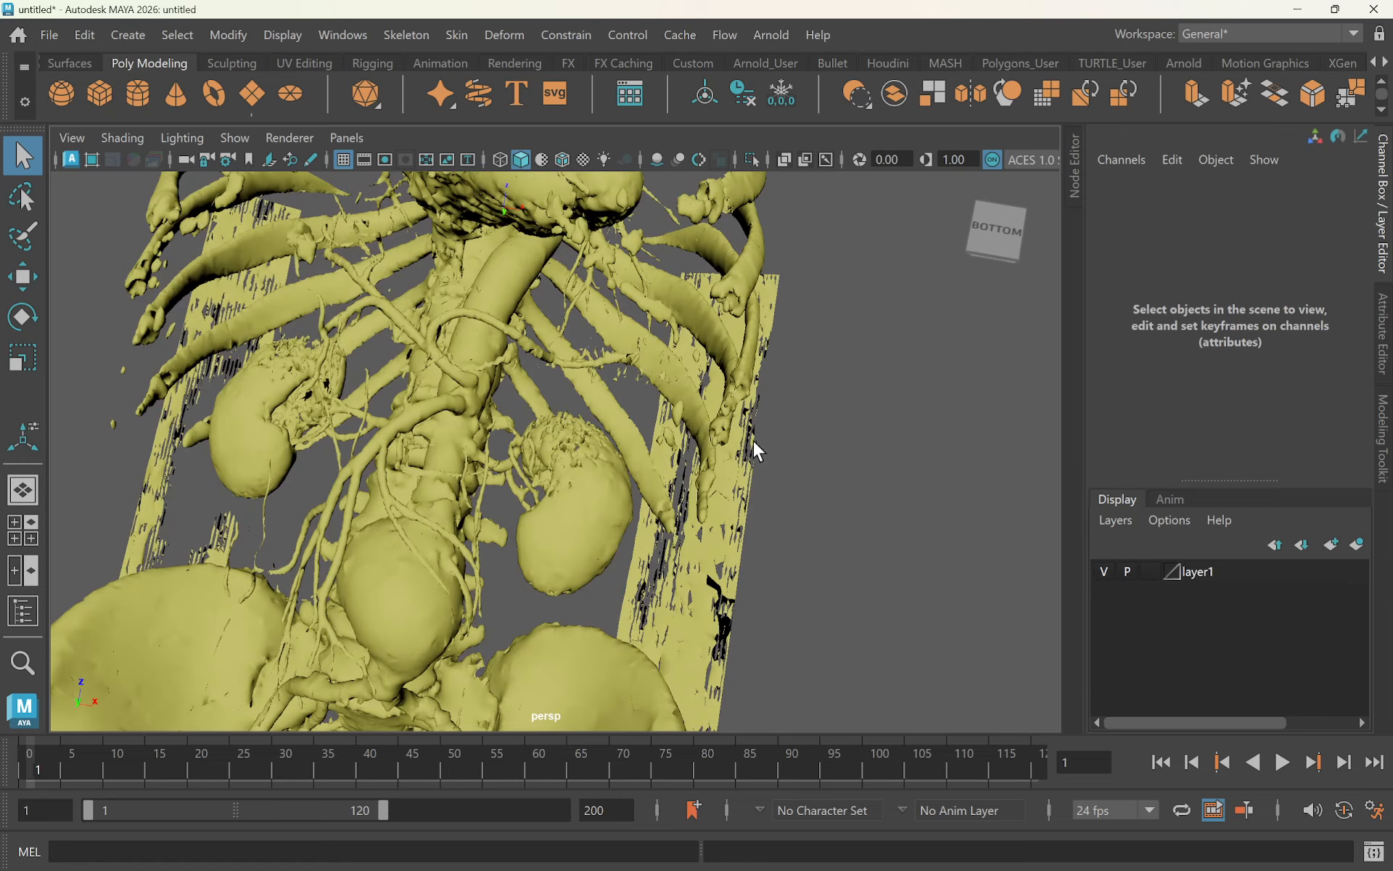
left_click(709, 443)
left_click_drag(589, 499, 524, 444, "alt")
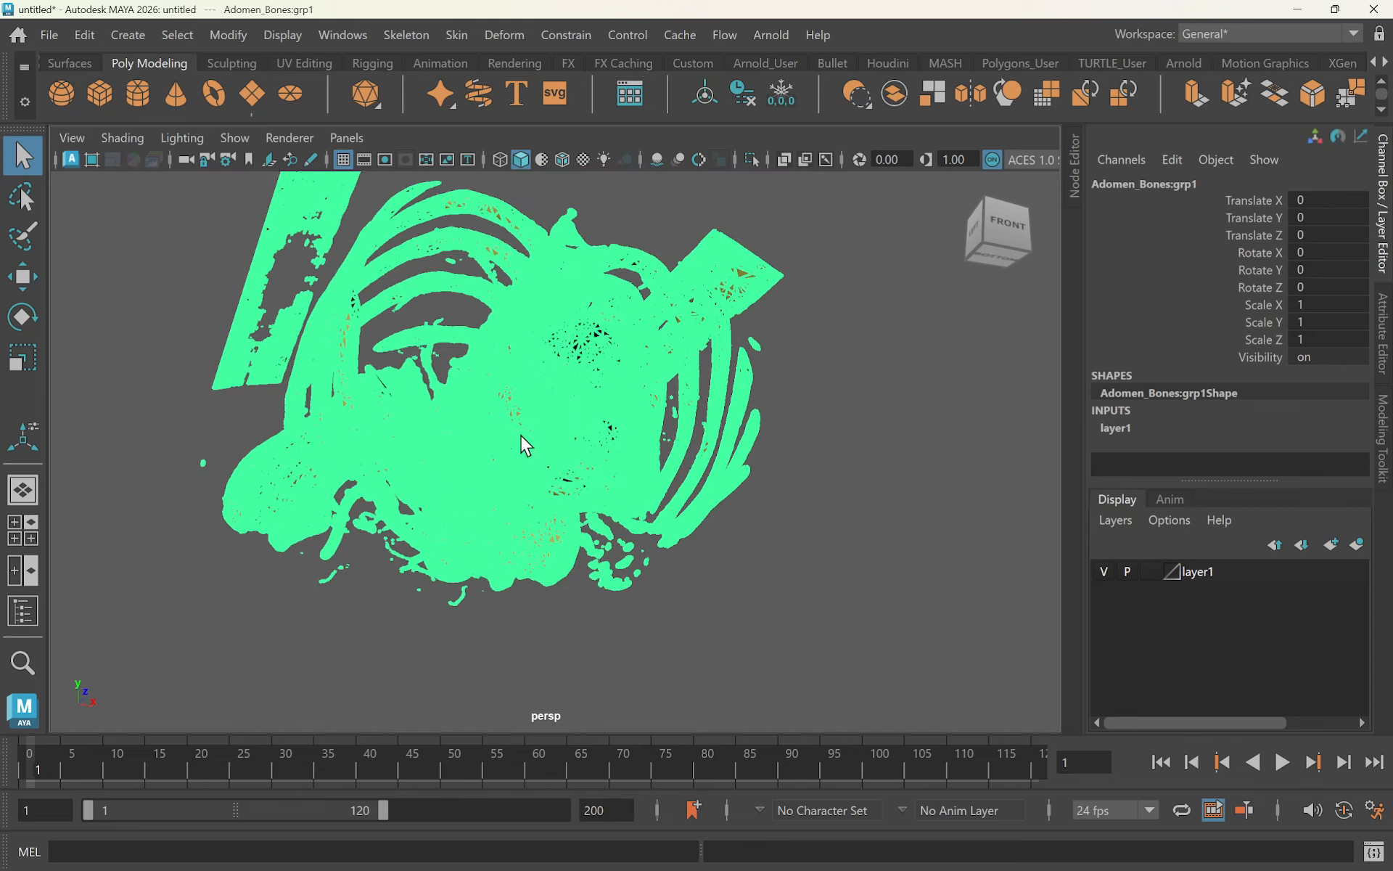
left_click_drag(835, 550, 755, 479, "alt")
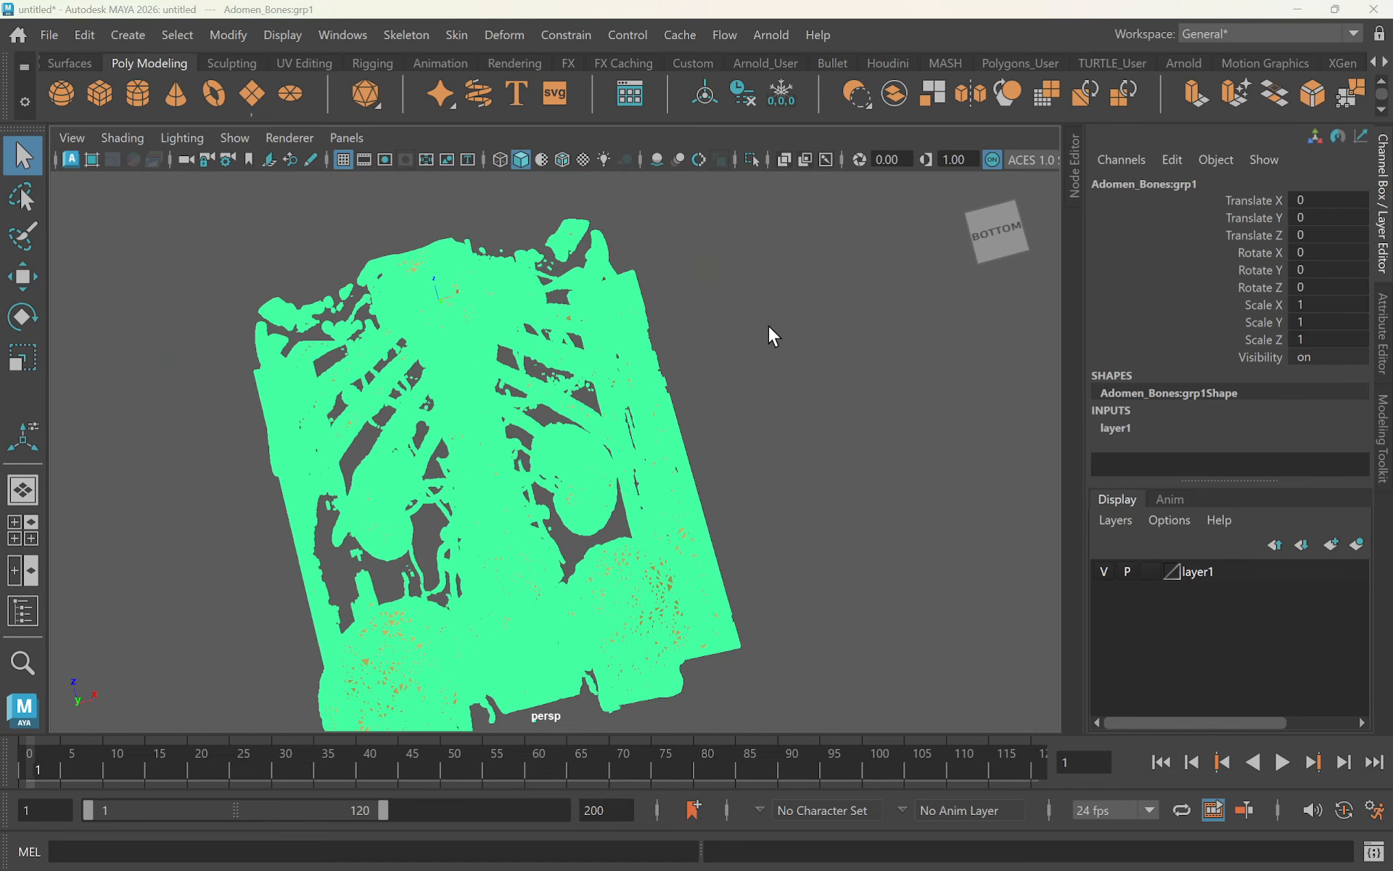
key("space")
key("space")
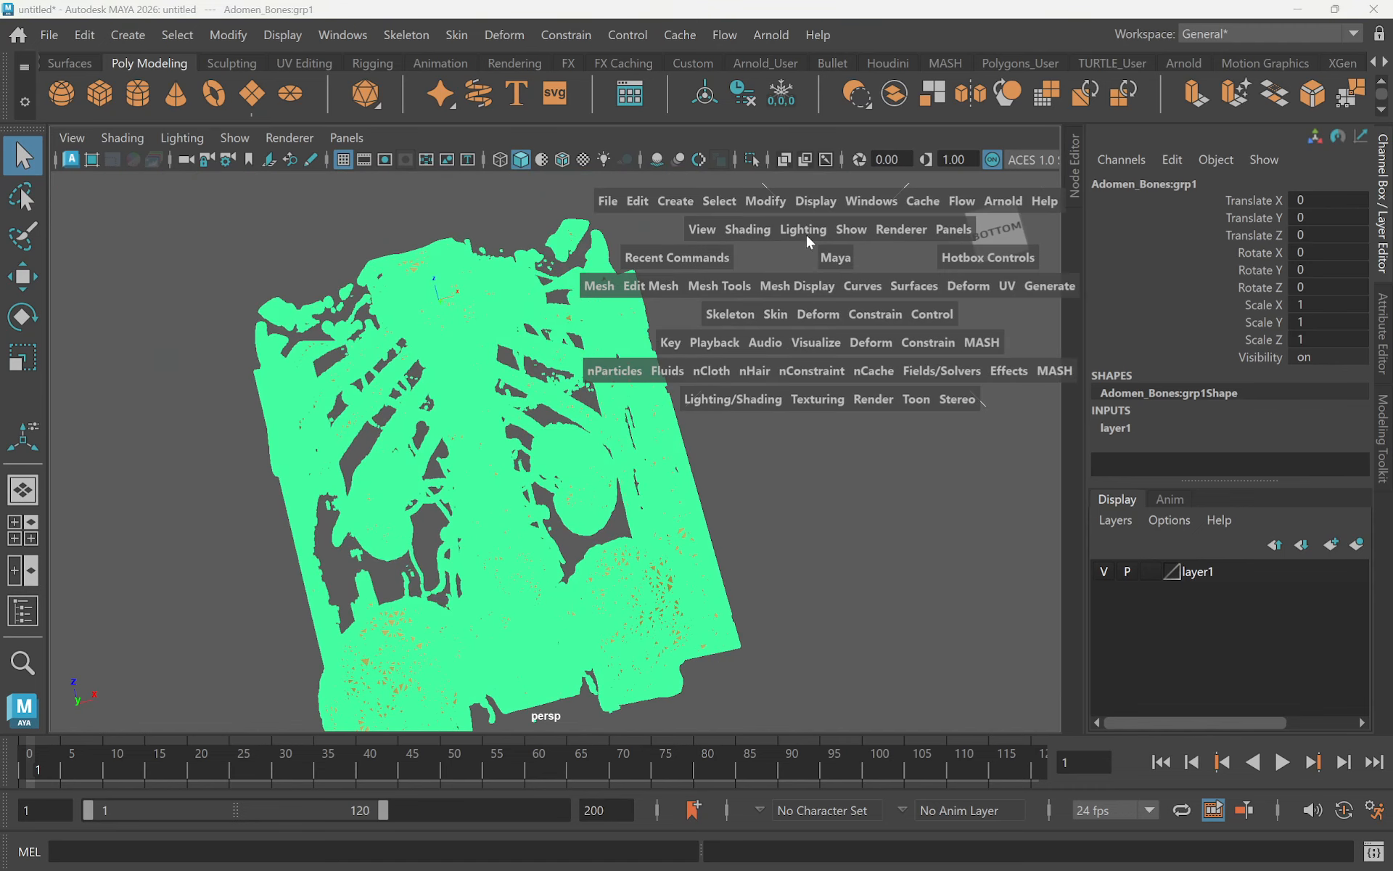
left_click(760, 201)
left_click(907, 707)
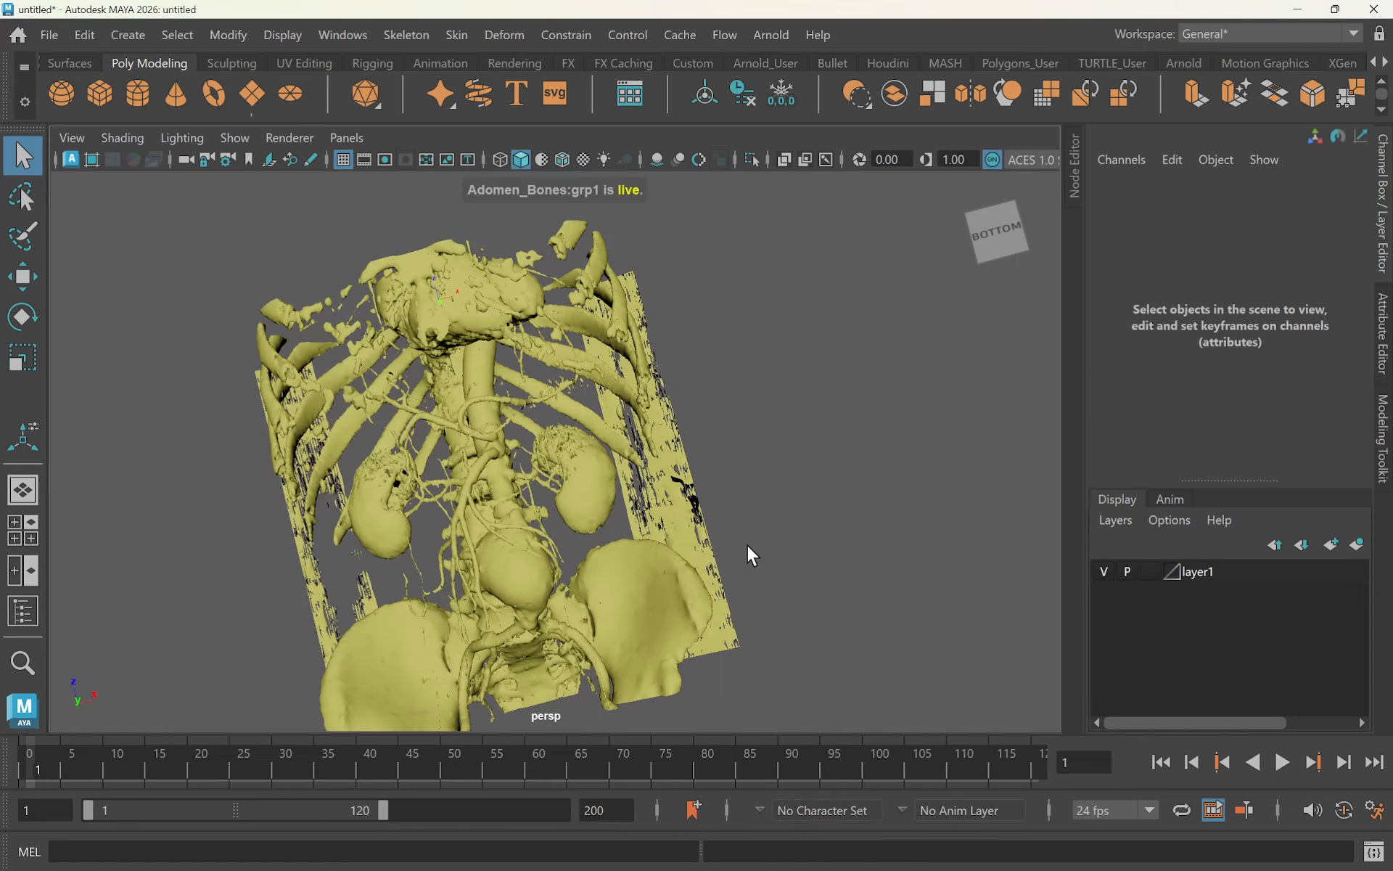
Step: Activate Quad Draw and create a first quad from four points placed on the upper front of the heart
left_click_drag(746, 544, 883, 425, "alt")
right_click_drag(883, 425, 943, 518, "alt")
middle_click_drag(943, 519, 885, 591, "alt")
left_click_drag(746, 331, 798, 428, "alt")
middle_click_drag(798, 428, 758, 356, "alt")
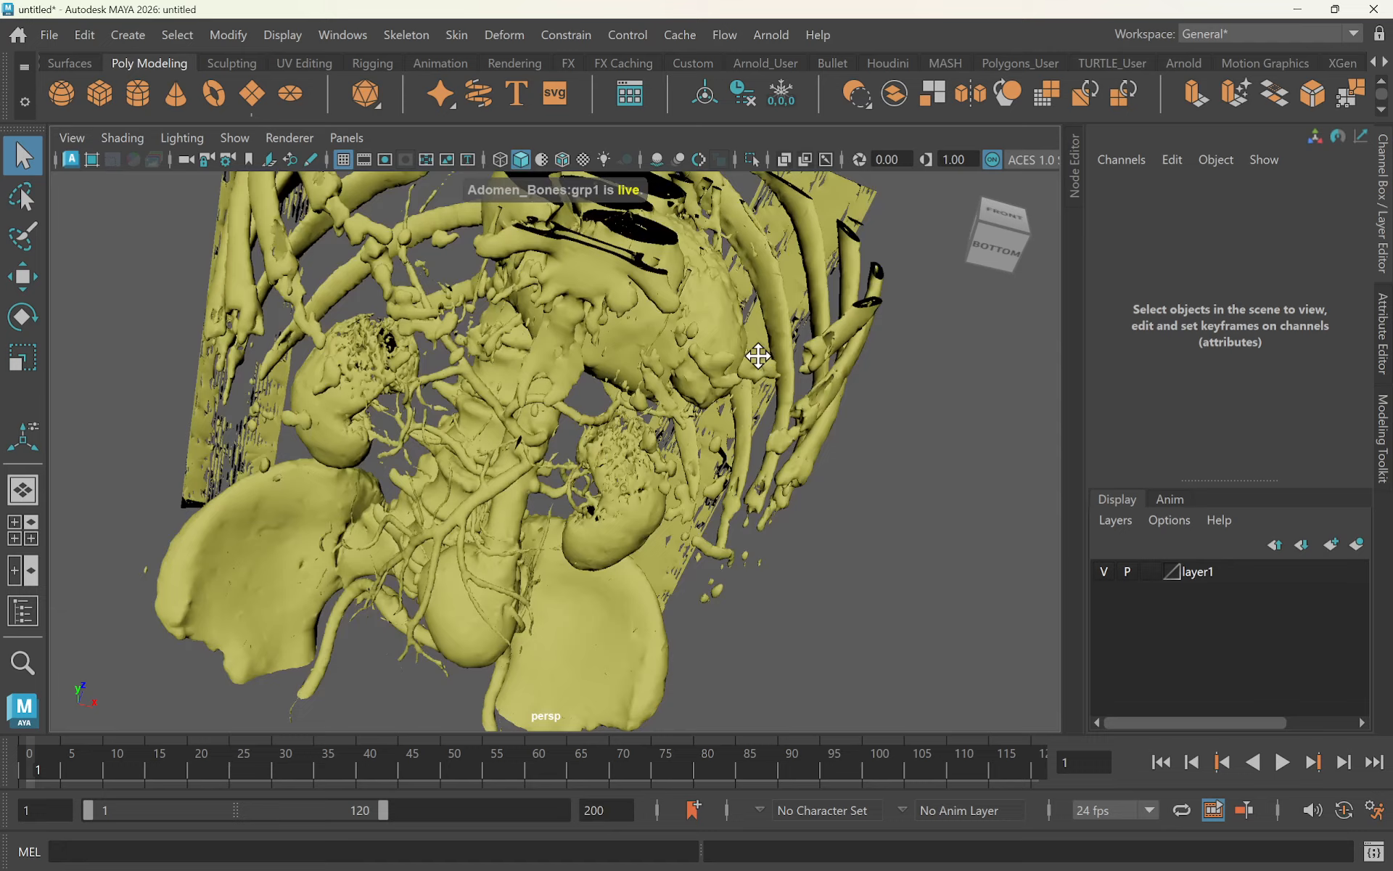
left_click_drag(759, 355, 933, 357, "alt")
mouse_move(861, 259)
right_mouse_down("shift")
mouse_move(893, 648)
mouse_move(915, 620)
mouse_move(944, 619)
mouse_move(932, 617)
right_mouse_up("shift")
mouse_move(768, 392)
middle_mouse_down("alt")
mouse_move(864, 414)
mouse_move(867, 468)
middle_mouse_up("alt")
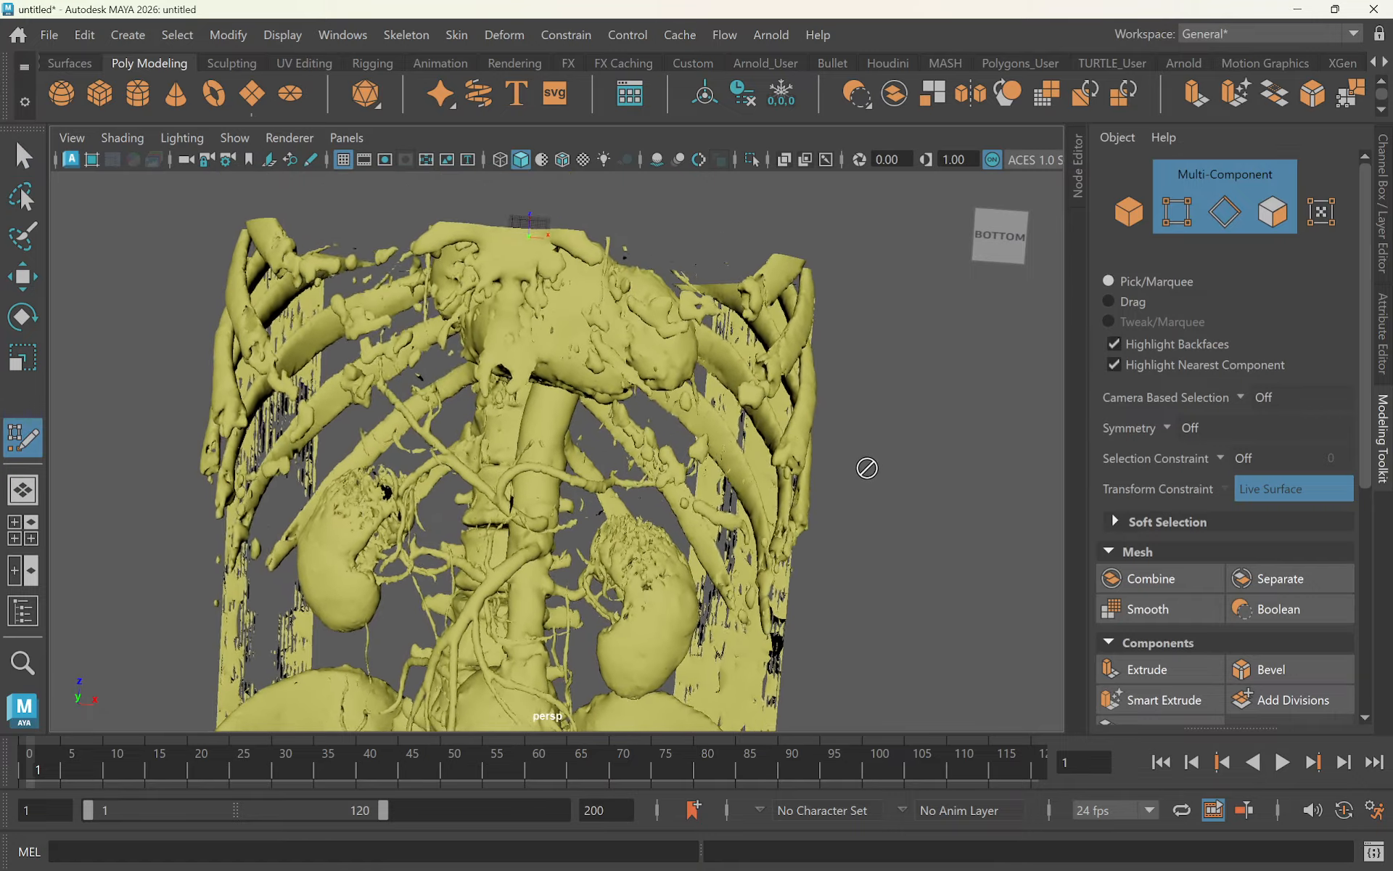
left_click_drag(867, 468, 579, 410, "alt")
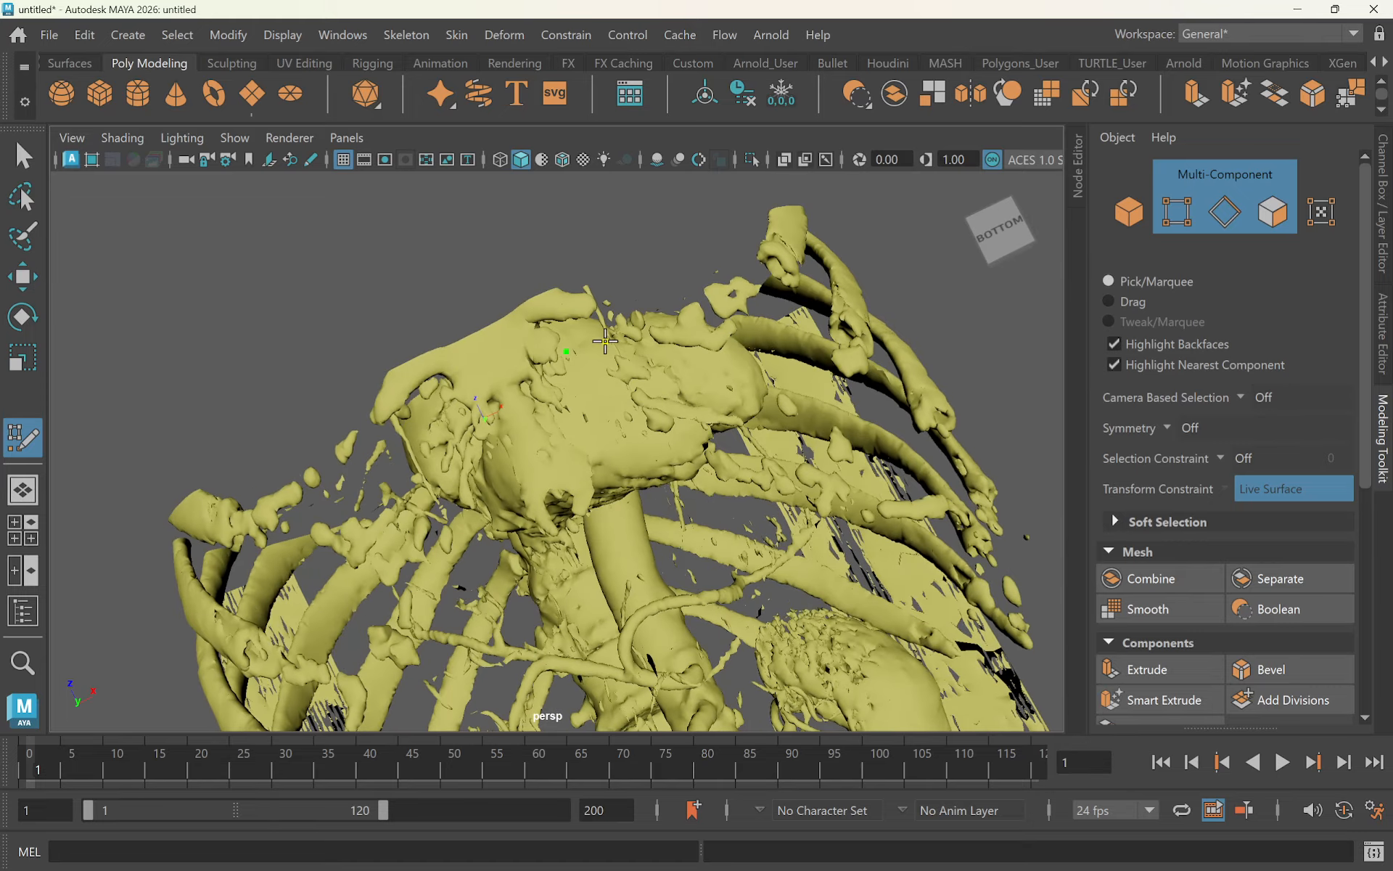
left_click_drag(619, 523, 595, 529, "alt")
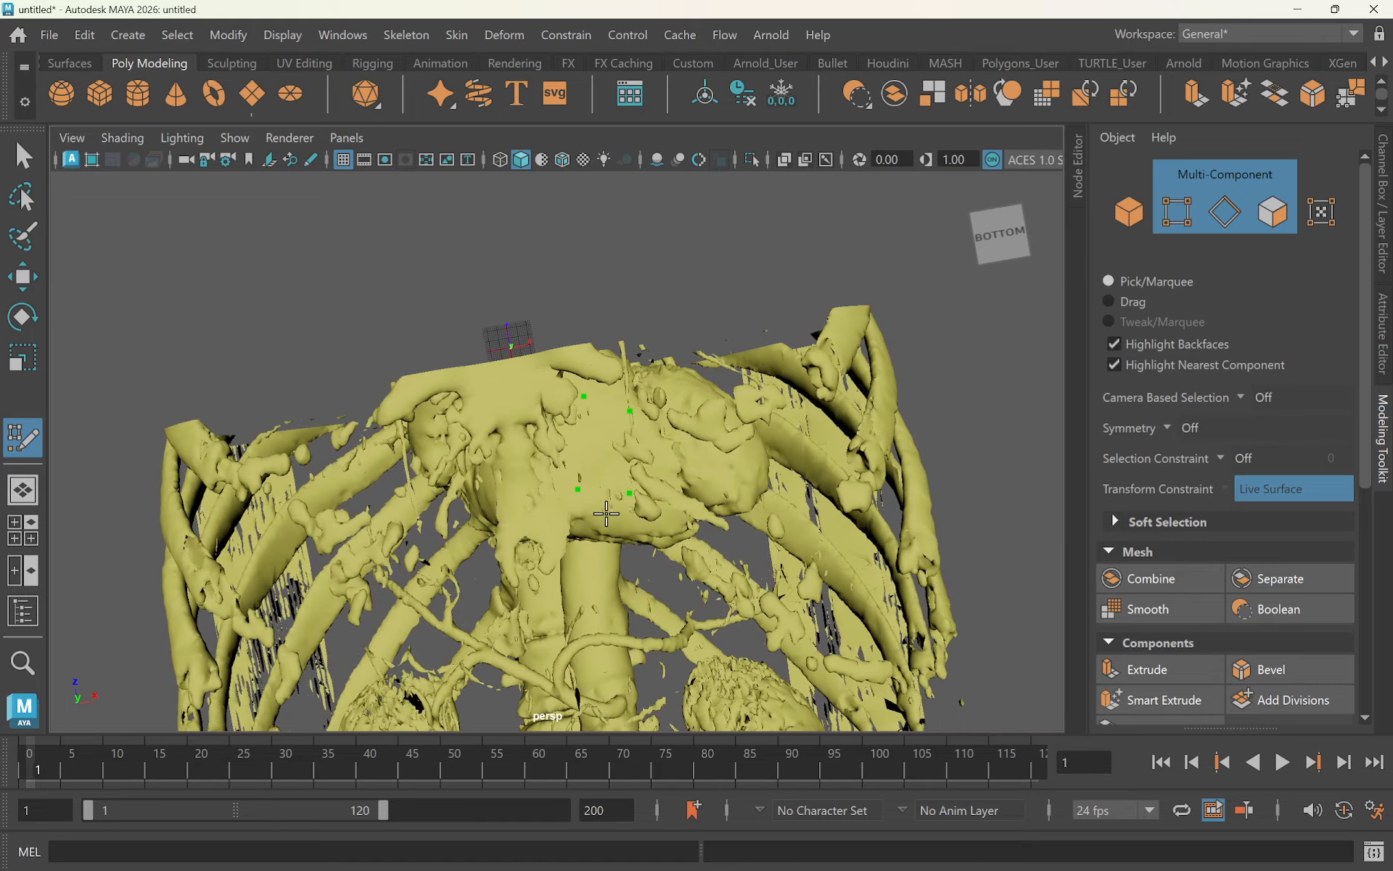
left_click_drag(610, 442, 476, 476, "alt")
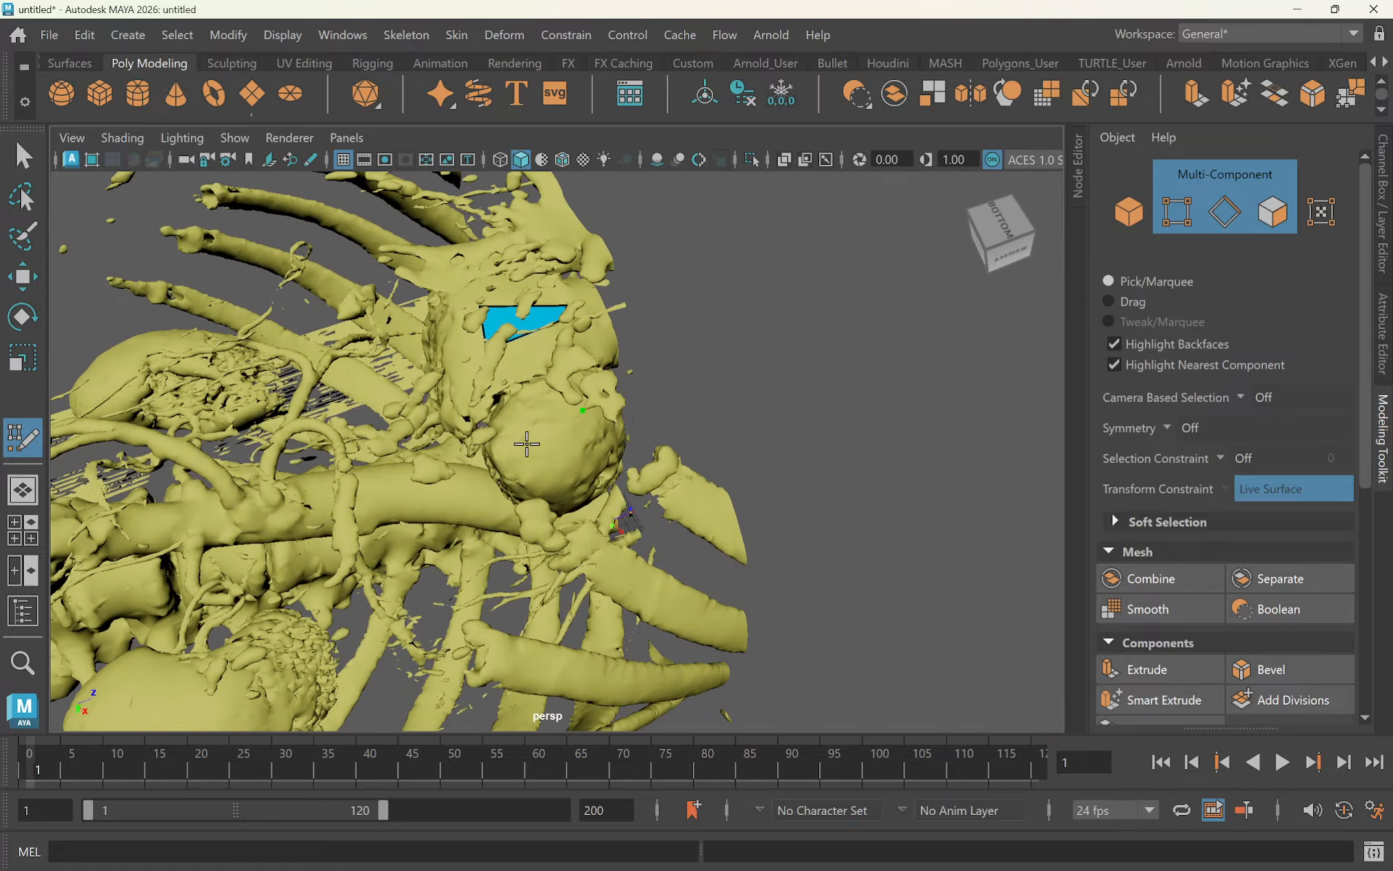
left_click(533, 397, "shift")
left_click_drag(533, 397, 501, 320, "alt")
key("ctrl+z")
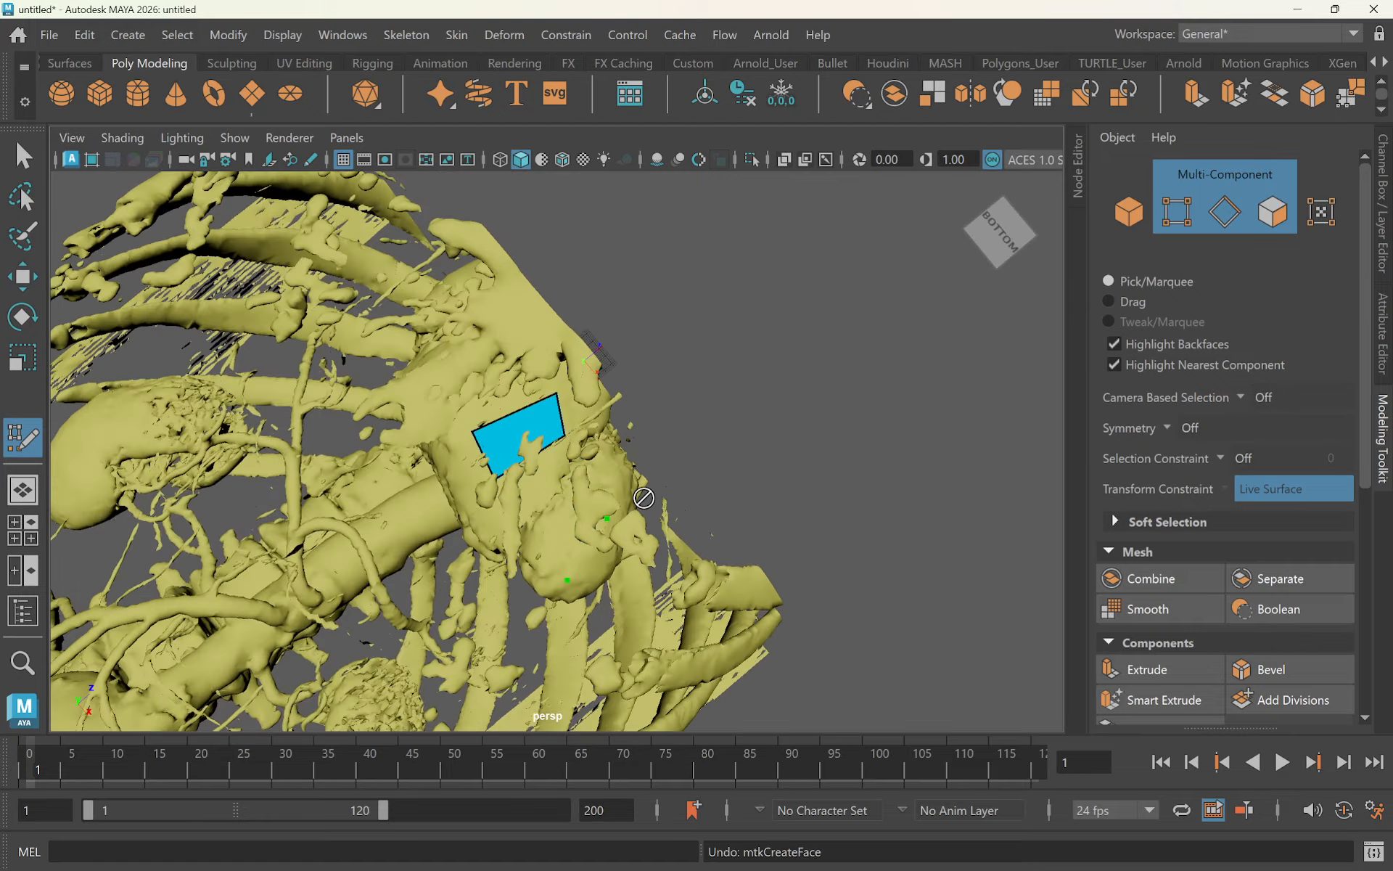
Step: Extend the first quad with adjoining quads across the top and down the side of the heart surface
middle_click_drag(537, 377, 653, 331, "alt")
right_click_drag(653, 331, 930, 502, "alt")
left_click_drag(930, 501, 571, 341, "alt")
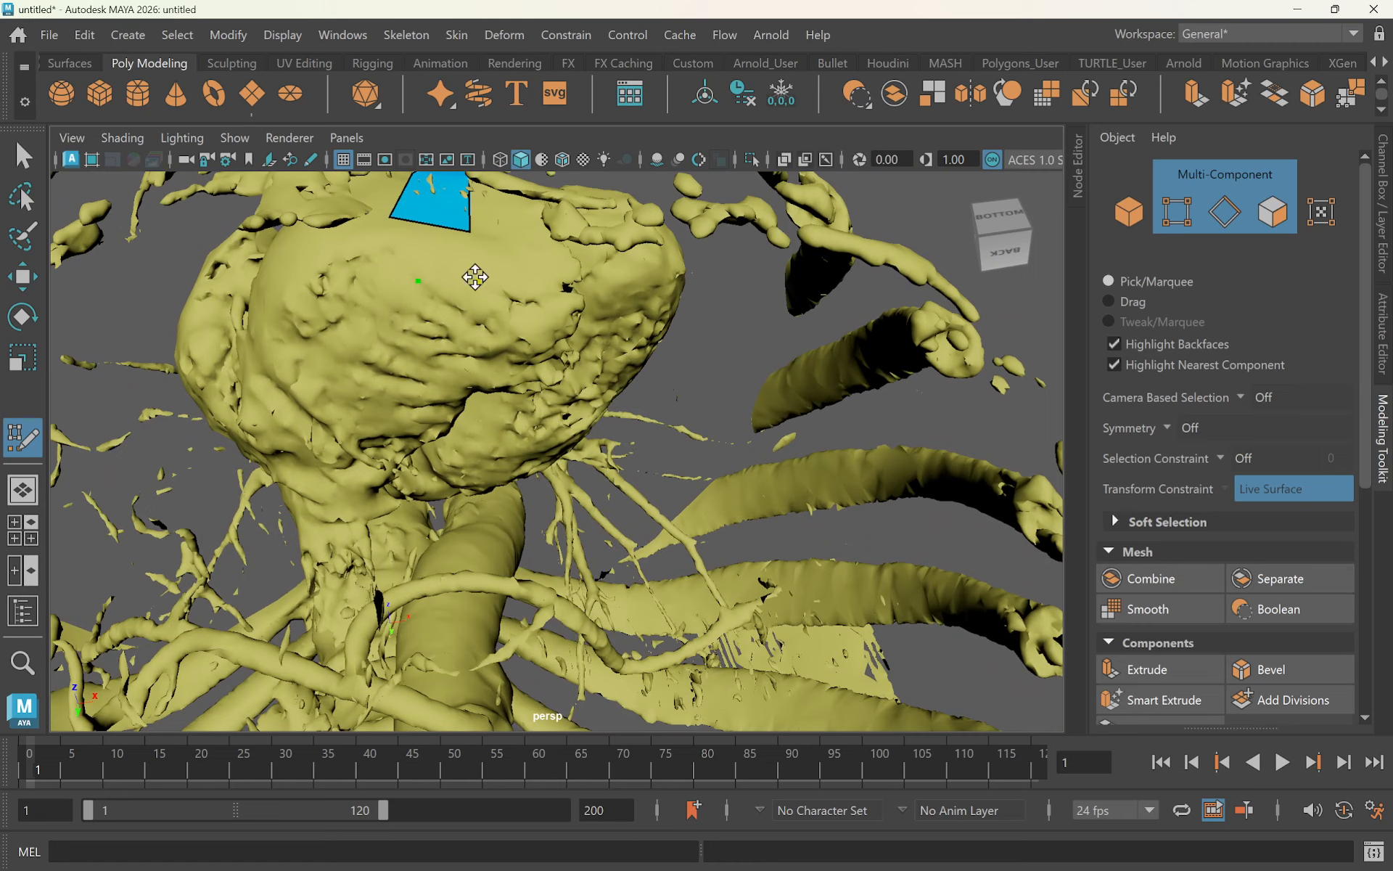
left_click_drag(442, 259, 618, 312, "alt")
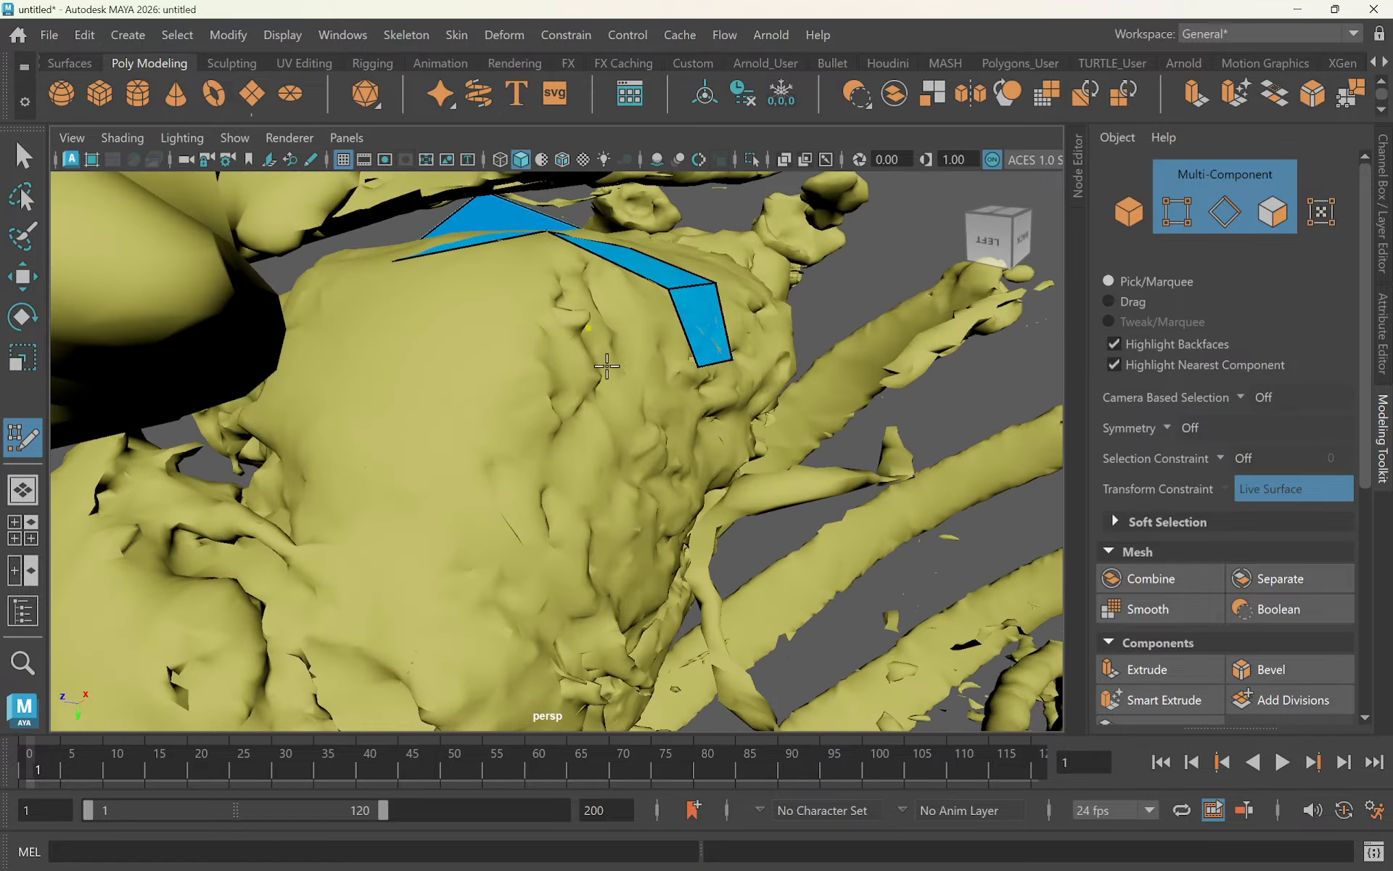
left_click_drag(632, 365, 556, 366, "alt")
left_click_drag(532, 297, 498, 532, "alt")
middle_click_drag(498, 532, 594, 426, "alt")
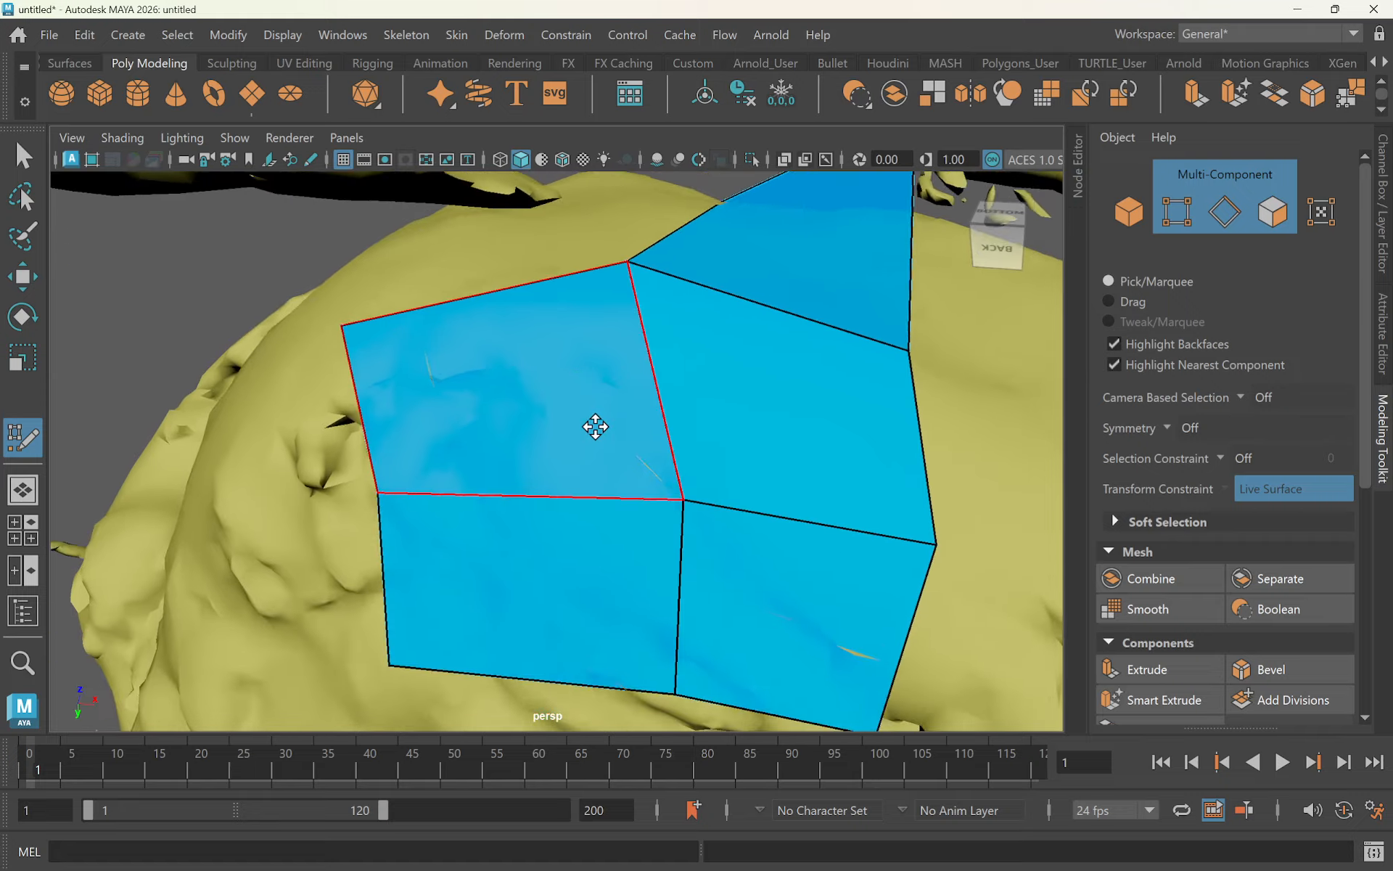
Step: Insert additional edge loops through the quad patch to subdivide it into smaller faces
scroll(594, 426, "down", 3)
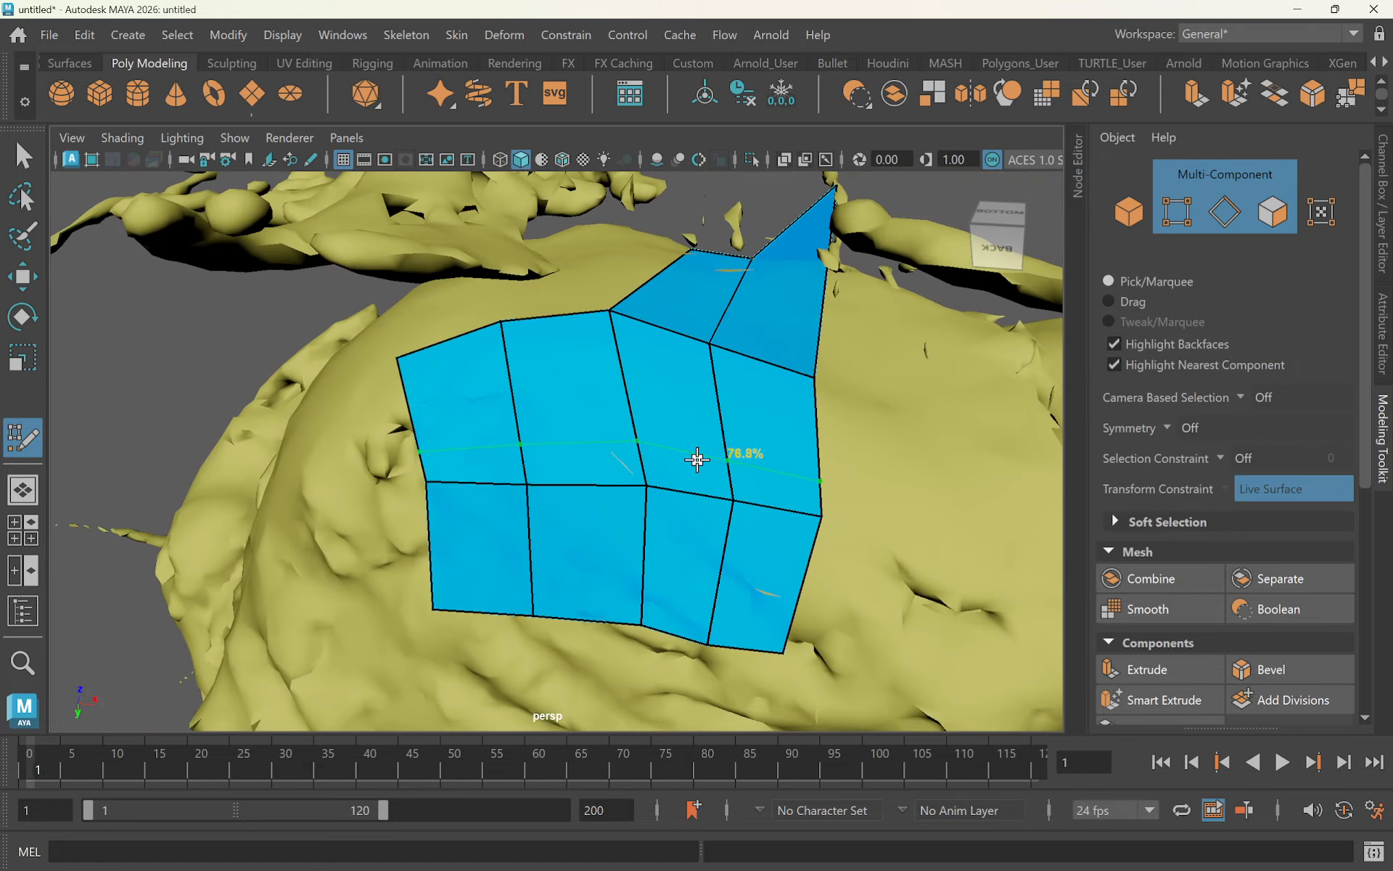
left_click_drag(721, 547, 662, 455, "alt")
left_click_drag(532, 445, 577, 468, "alt")
right_click_drag(578, 468, 875, 475, "alt")
middle_click_drag(874, 475, 645, 606, "alt")
right_click_drag(646, 606, 798, 602, "alt")
Step: Remove the spiked quads at the patch's upper end and draw new quads there that follow the heart surface
left_click_drag(647, 303, 621, 385, "alt")
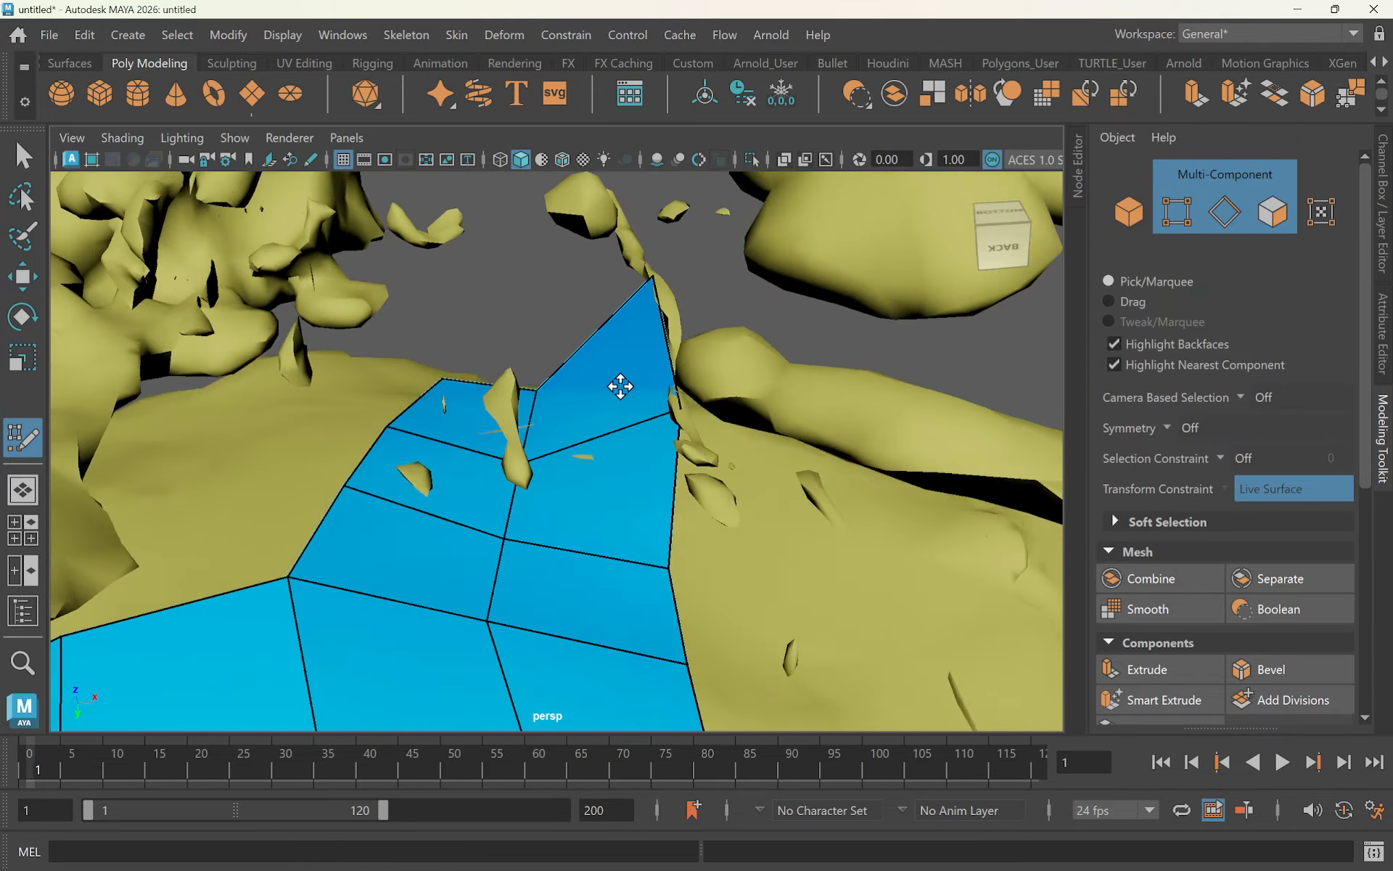
left_click_drag(659, 477, 622, 258, "alt")
left_click_drag(656, 401, 670, 364, "alt")
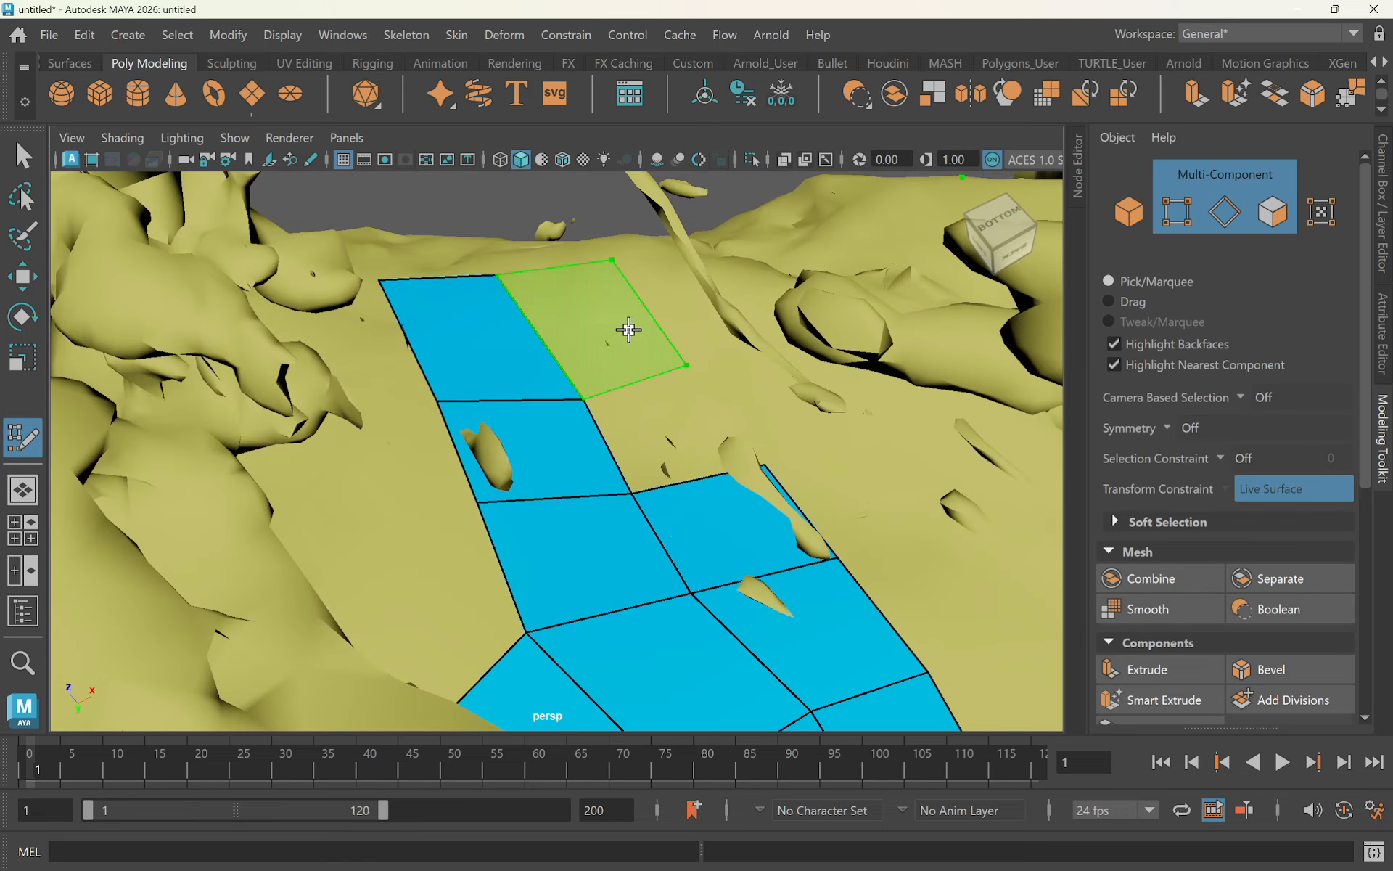
left_click_drag(761, 467, 657, 465, "alt")
scroll(657, 465, "down", 5)
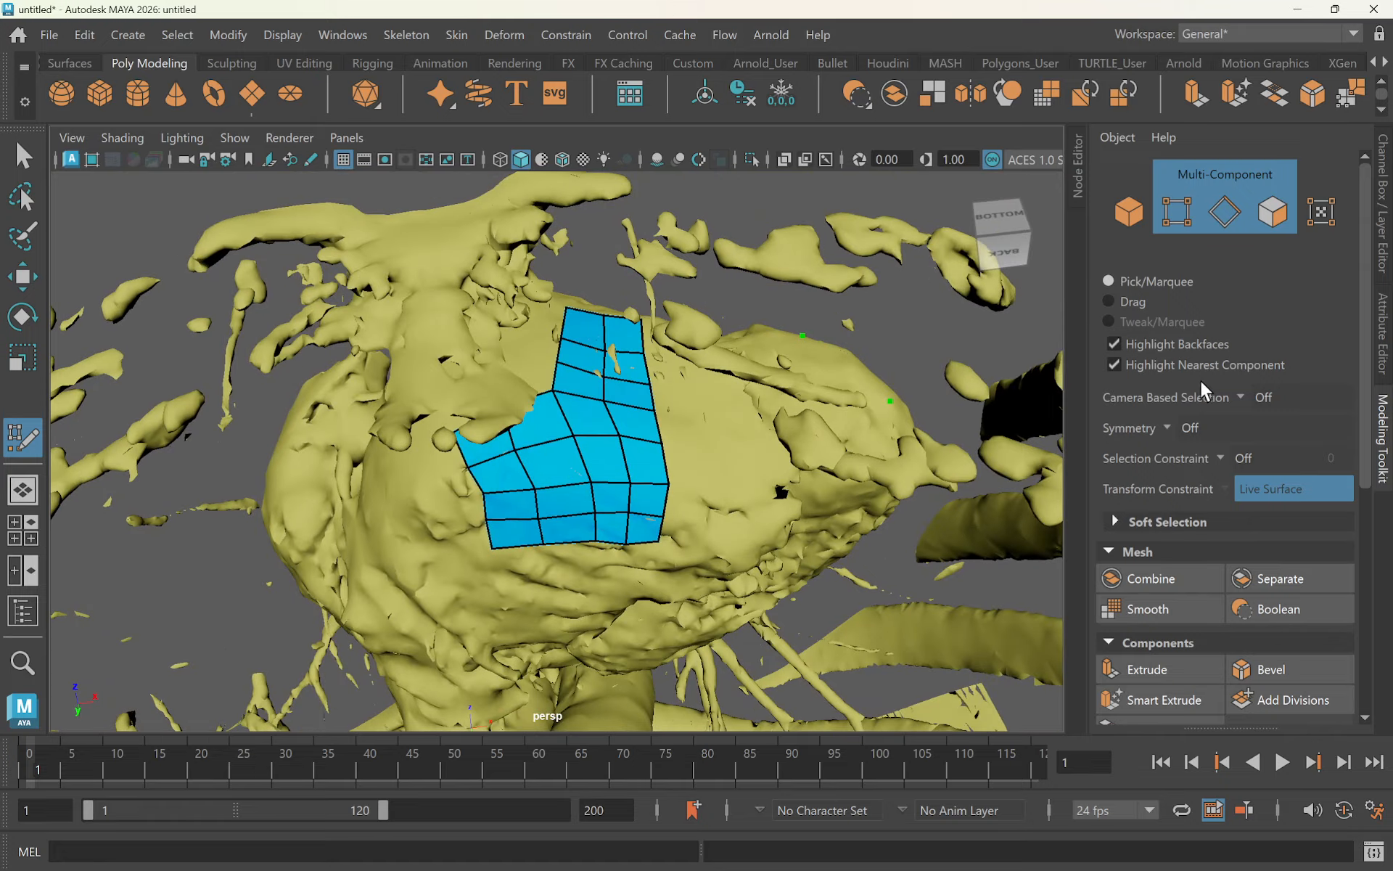
Step: Bring up the display layer list and make the bone mesh no longer live
left_click(1381, 201)
left_click_drag(936, 552, 886, 465, "alt")
scroll(886, 465, "up", 4)
middle_click_drag(886, 465, 805, 476, "alt")
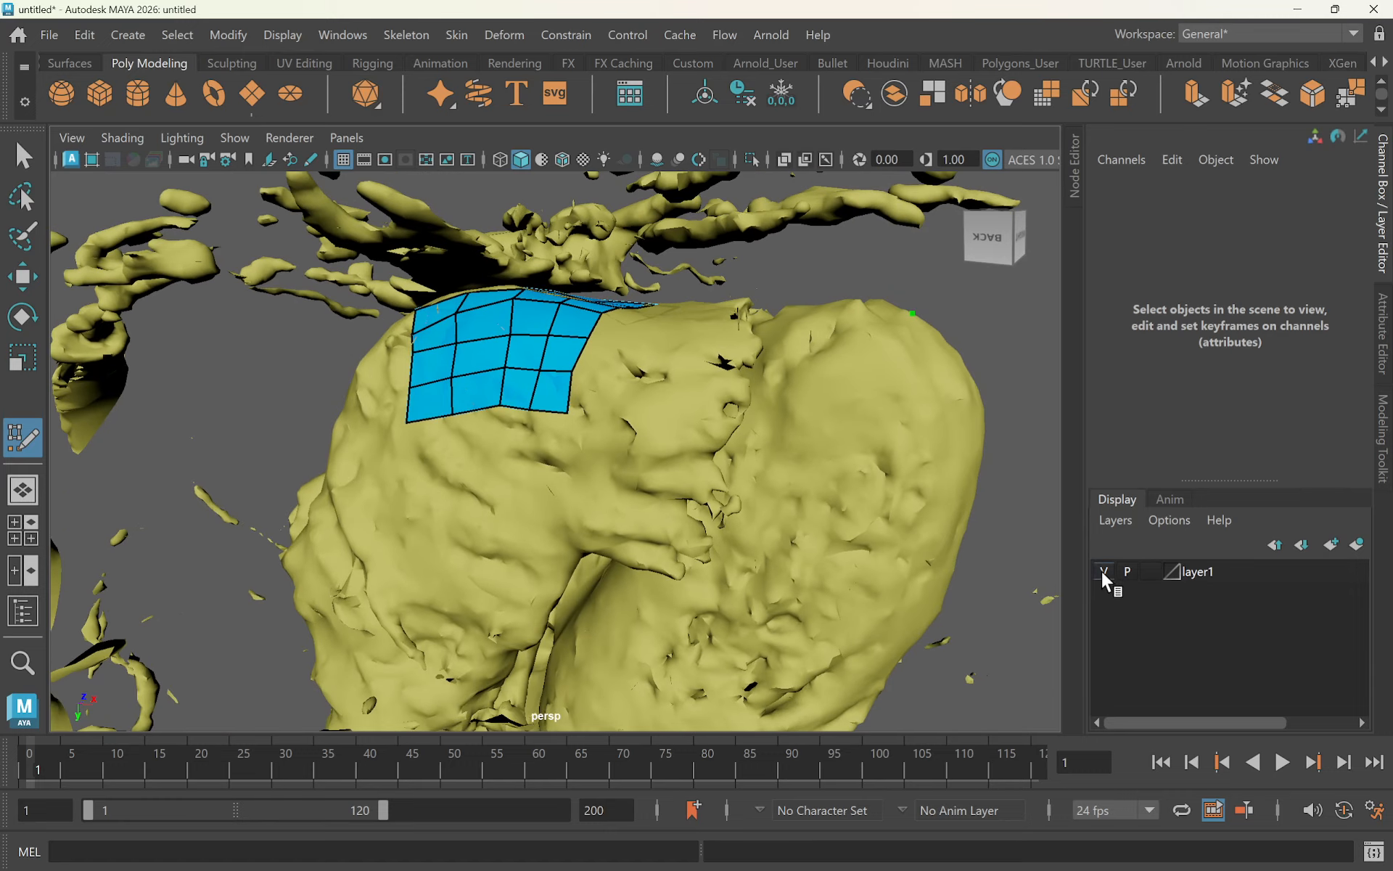
left_click_drag(930, 538, 960, 543, "alt")
right_click_drag(744, 448, 743, 321, "alt")
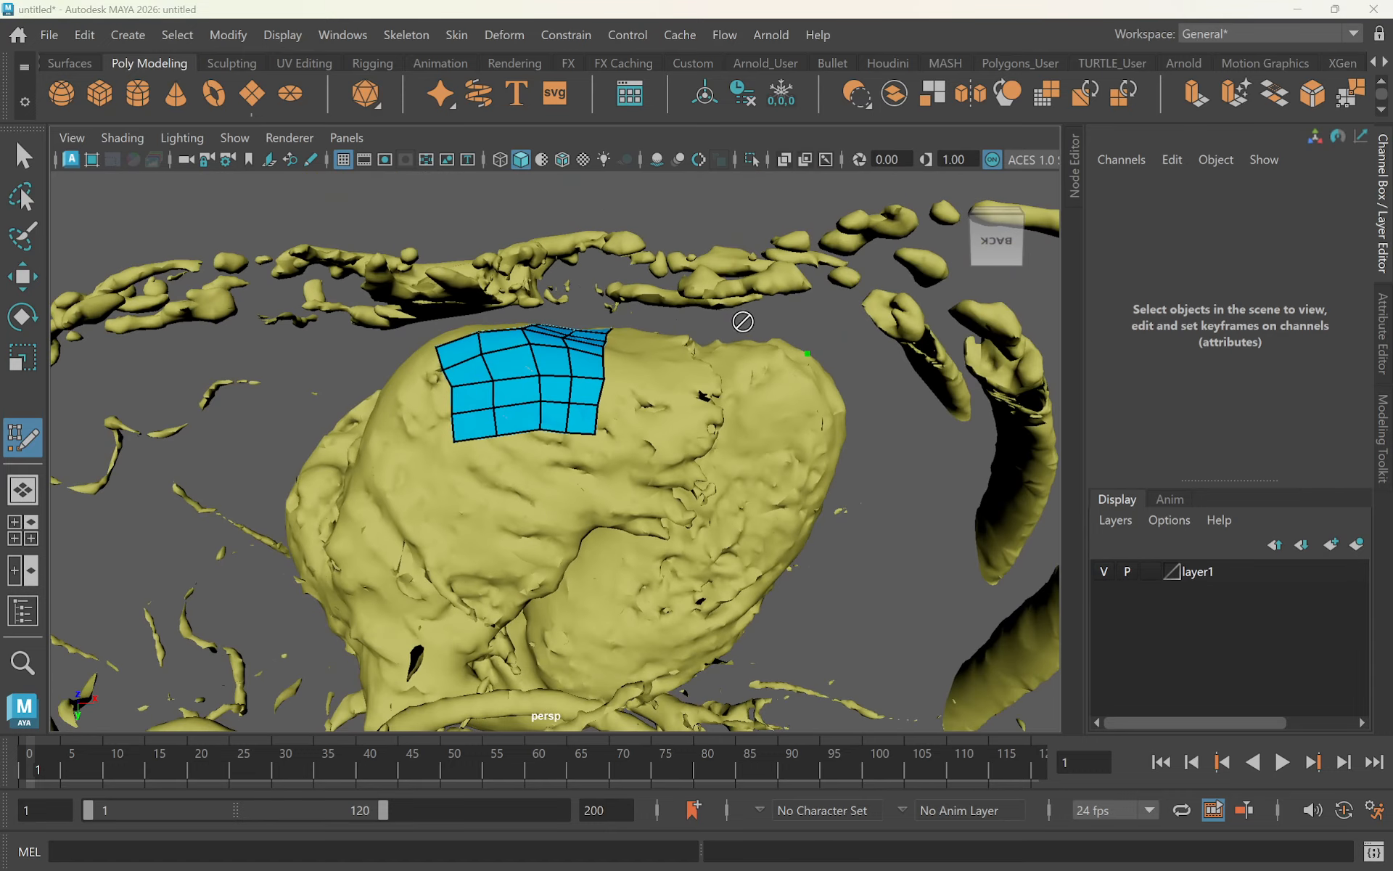
key("space")
left_click(669, 275)
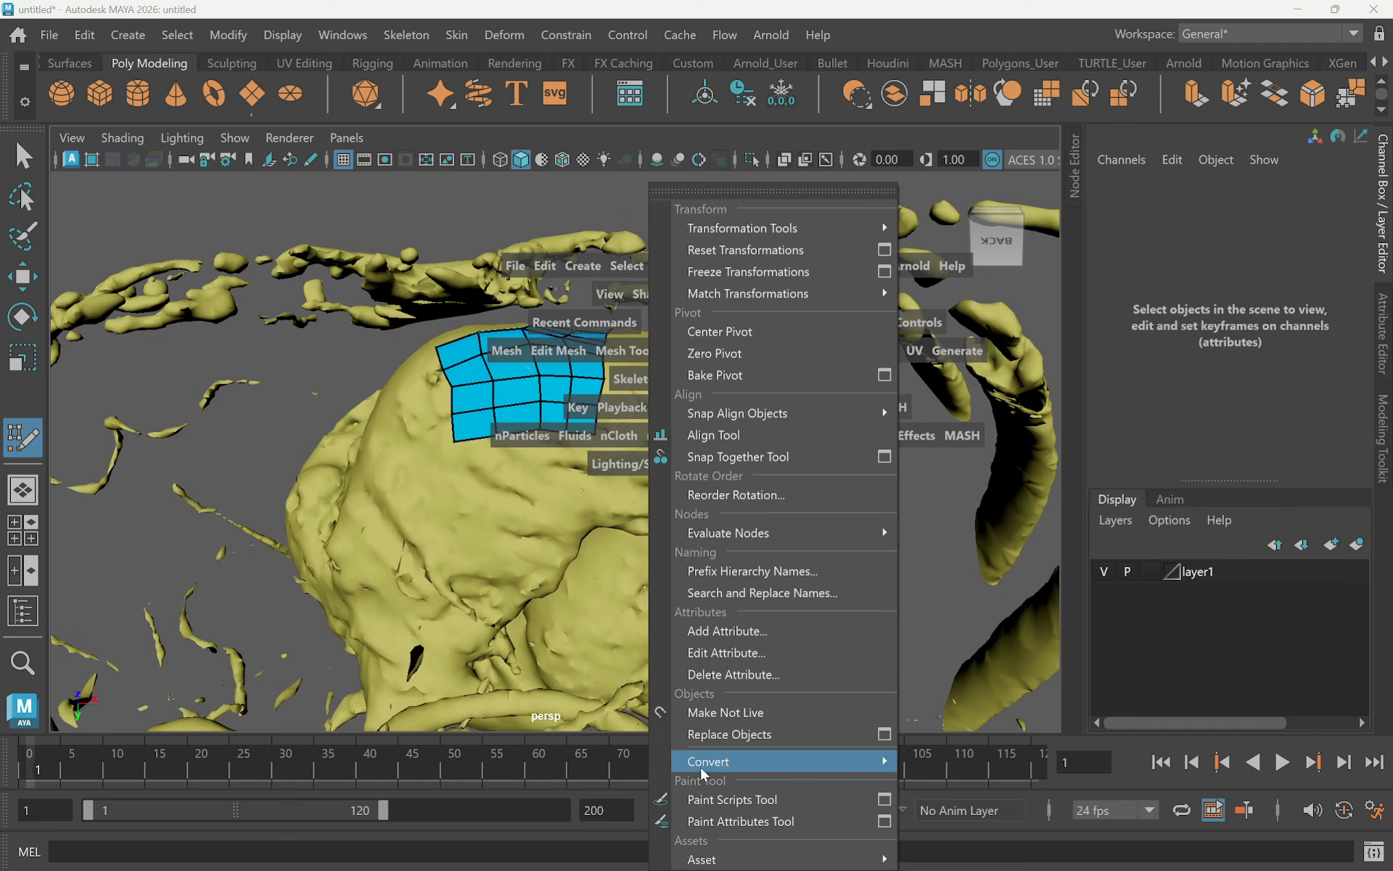
left_click(759, 717)
Step: Inspect the patch against the heart from several angles and hide layer1 with the bone mesh
left_click_drag(756, 707, 820, 611, "alt")
right_click_drag(820, 611, 1017, 607, "alt")
left_click_drag(776, 526, 695, 540, "alt")
left_click_drag(545, 471, 656, 445, "alt")
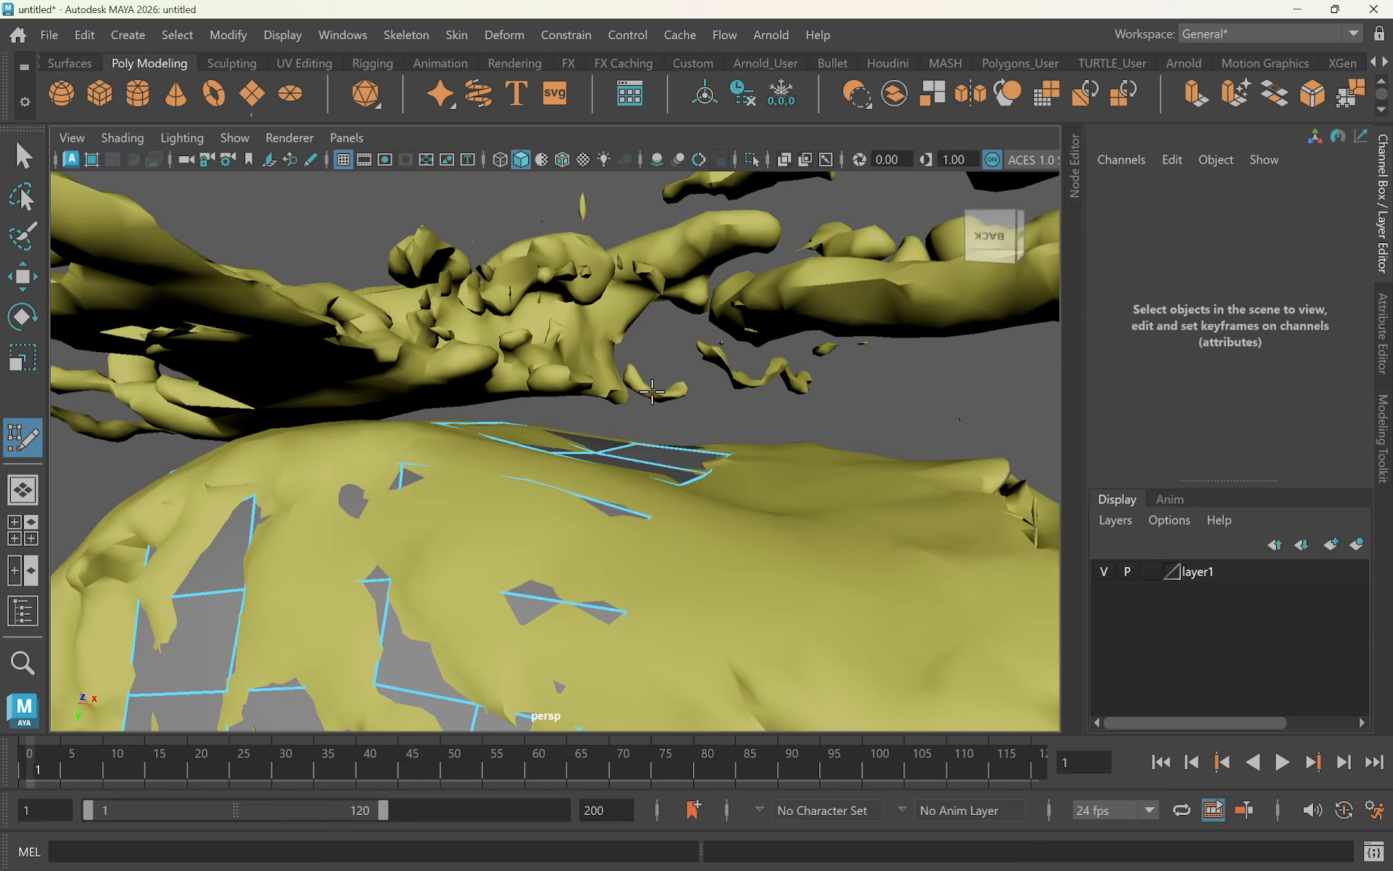
left_click_drag(786, 559, 847, 510, "alt")
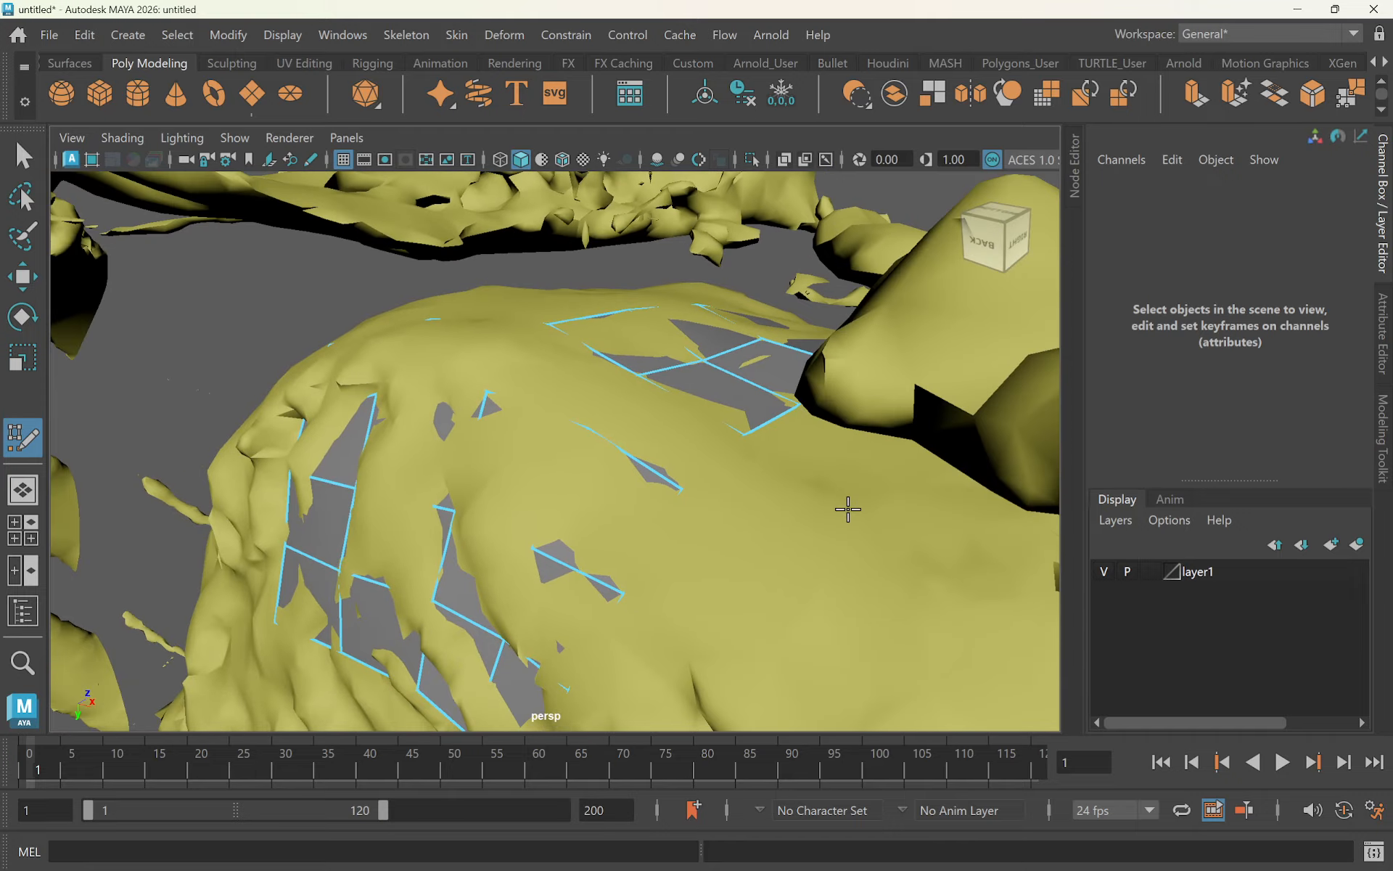
left_click(1104, 572)
Step: Switch the quad patch to object mode and select it as a whole
left_click_drag(709, 492, 691, 358, "alt")
right_click(693, 358)
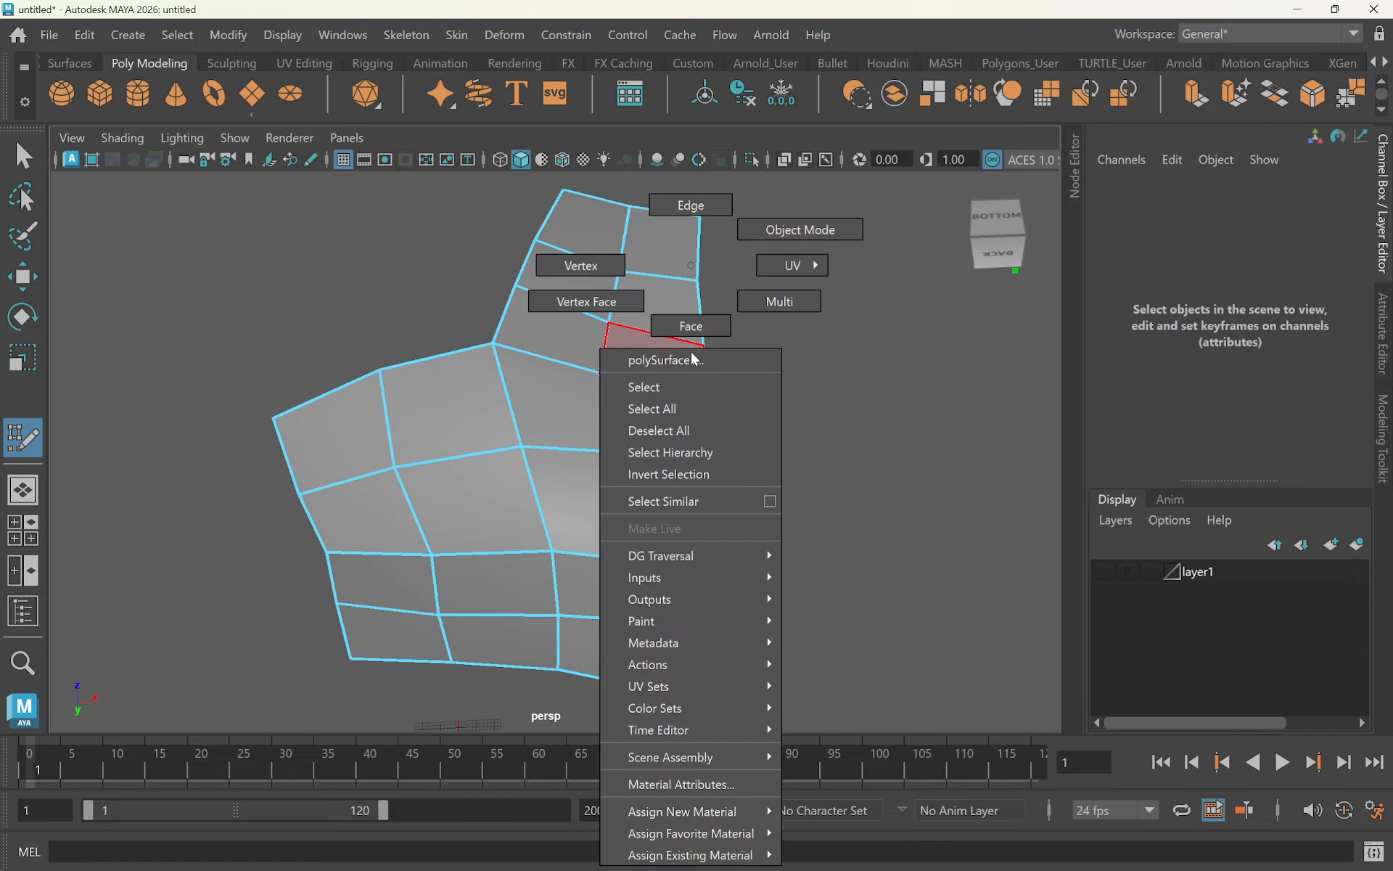
left_click(798, 230)
left_click_drag(790, 376, 807, 456, "alt")
right_click_drag(732, 348, 847, 349, "shift")
middle_click_drag(715, 398, 834, 413, "alt")
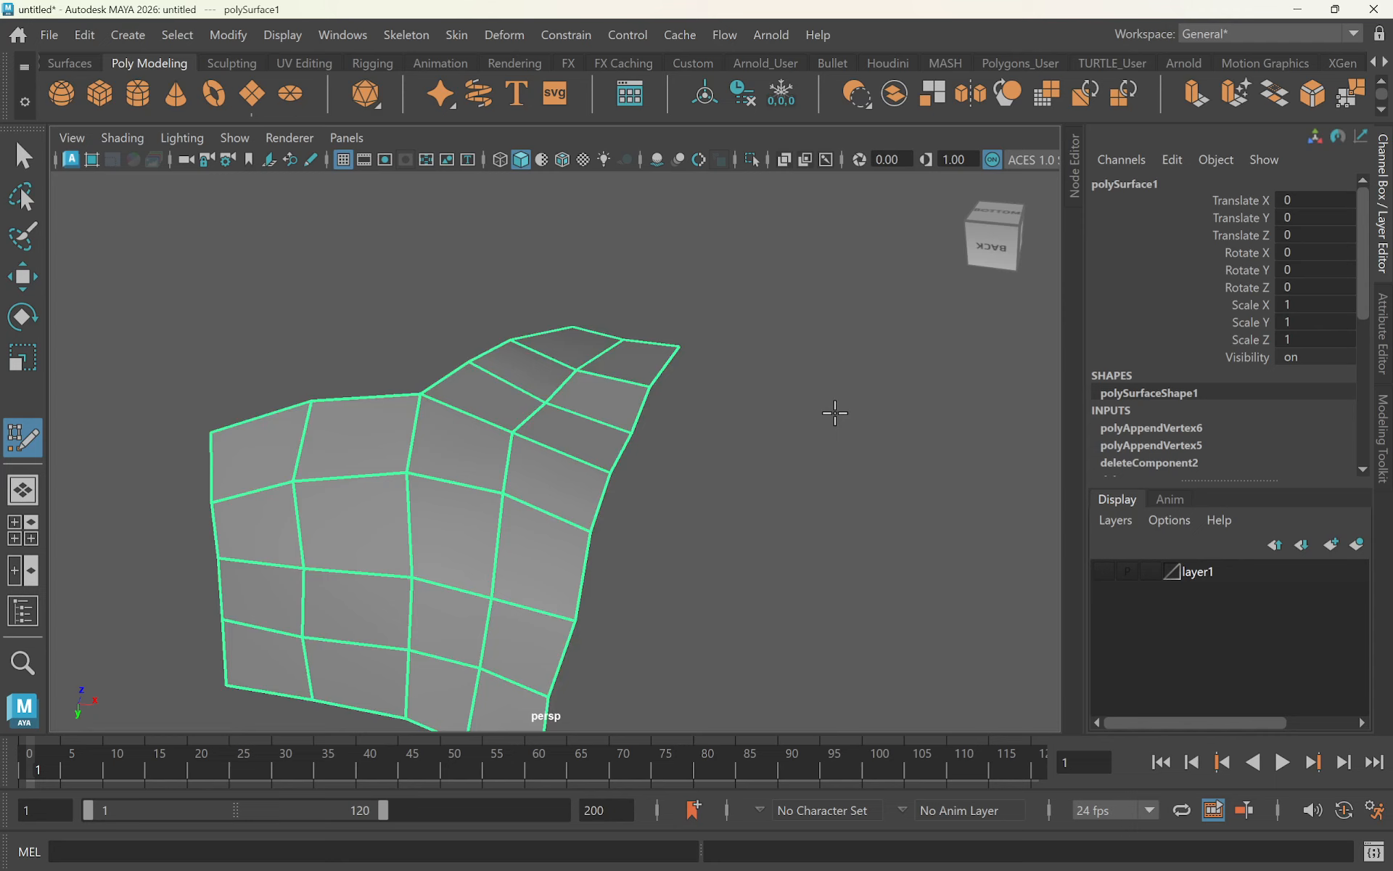
Step: Leave Quad Draw, turn on smooth mesh preview for the quad patch and deselect it
key("q")
left_click_drag(603, 363, 589, 380, "alt")
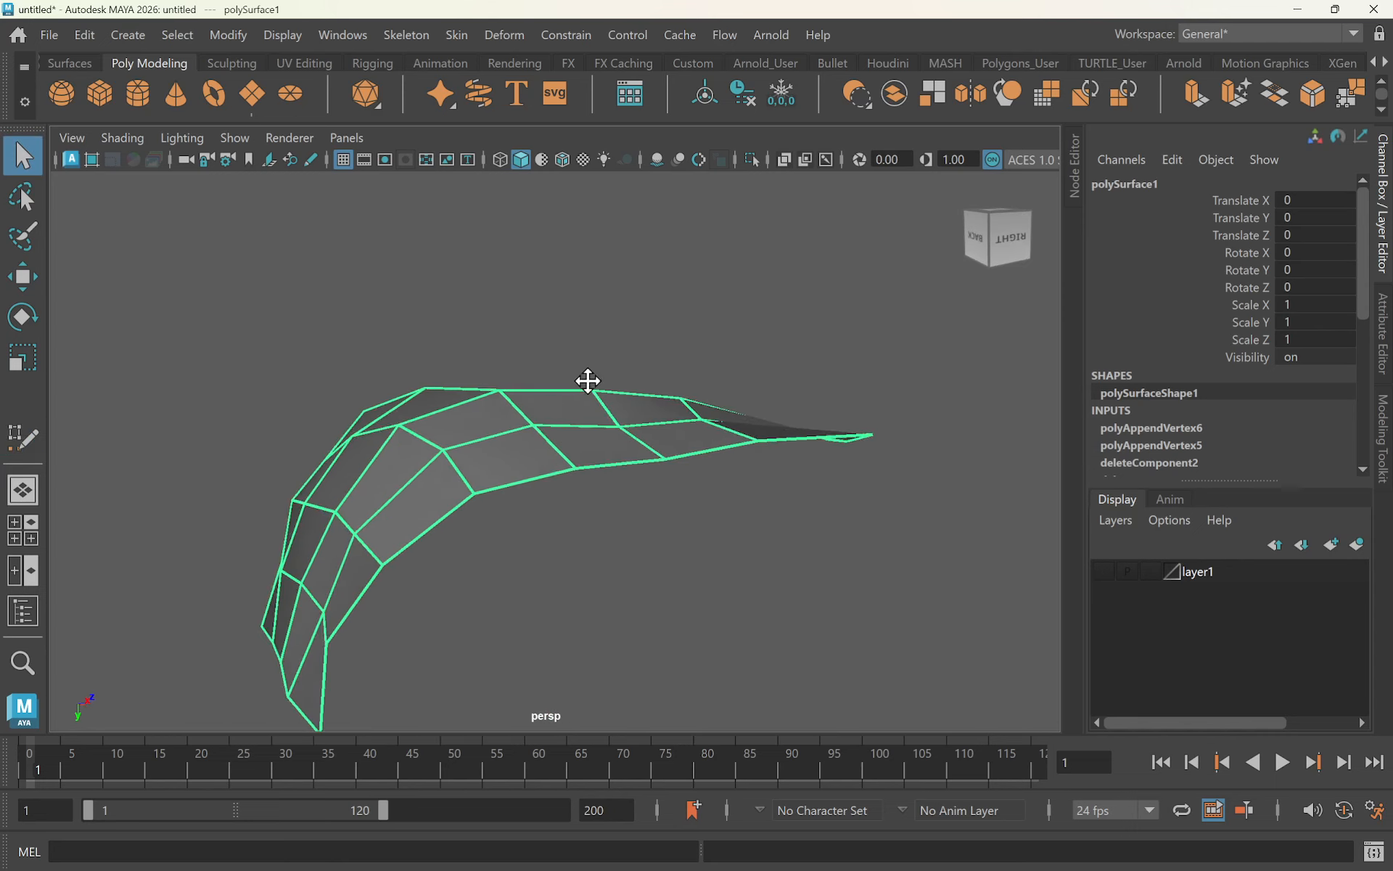
middle_click_drag(588, 380, 603, 356, "alt")
left_click_drag(603, 355, 668, 450, "alt")
key("3")
left_click(762, 472)
Step: Select the smoothed patch and extrude it to give it thickness, then deselect it
left_click_drag(762, 475, 663, 367, "alt")
left_click(663, 367)
right_click_drag(776, 265, 777, 344, "shift")
middle_click_drag(724, 407, 767, 318, "alt")
left_click_drag(644, 451, 778, 435)
left_click_drag(461, 364, 643, 367, "alt")
middle_click_drag(750, 351, 786, 348)
key("q")
left_click(860, 361)
Step: Show layer1 again and inspect how the patch sits on the heart surface from several angles
left_click_drag(862, 363, 697, 572, "alt")
left_click(1103, 572)
right_click_drag(697, 572, 523, 481, "alt")
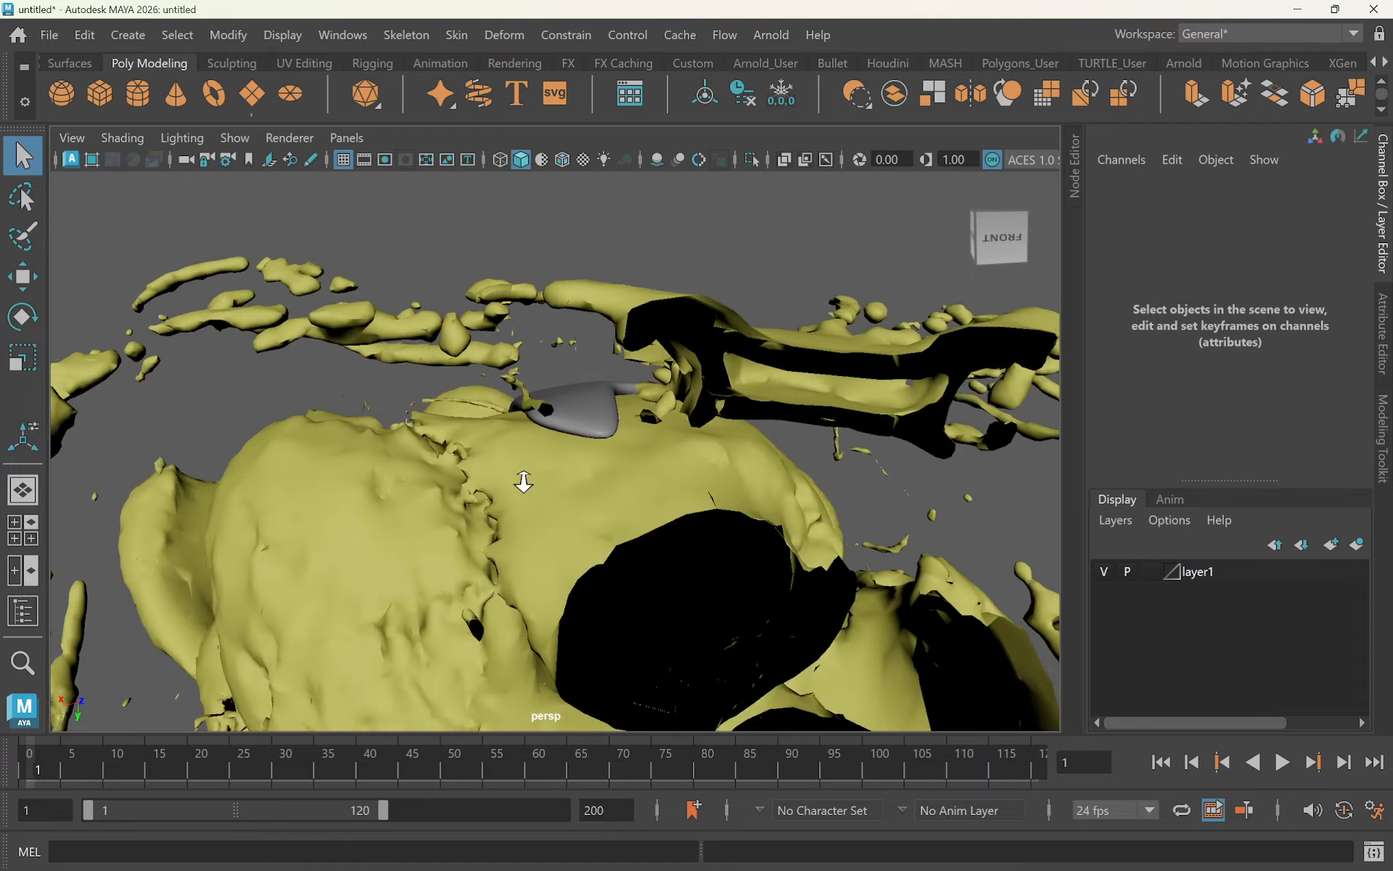
left_click_drag(523, 481, 768, 493, "alt")
scroll(579, 423, "up", 5)
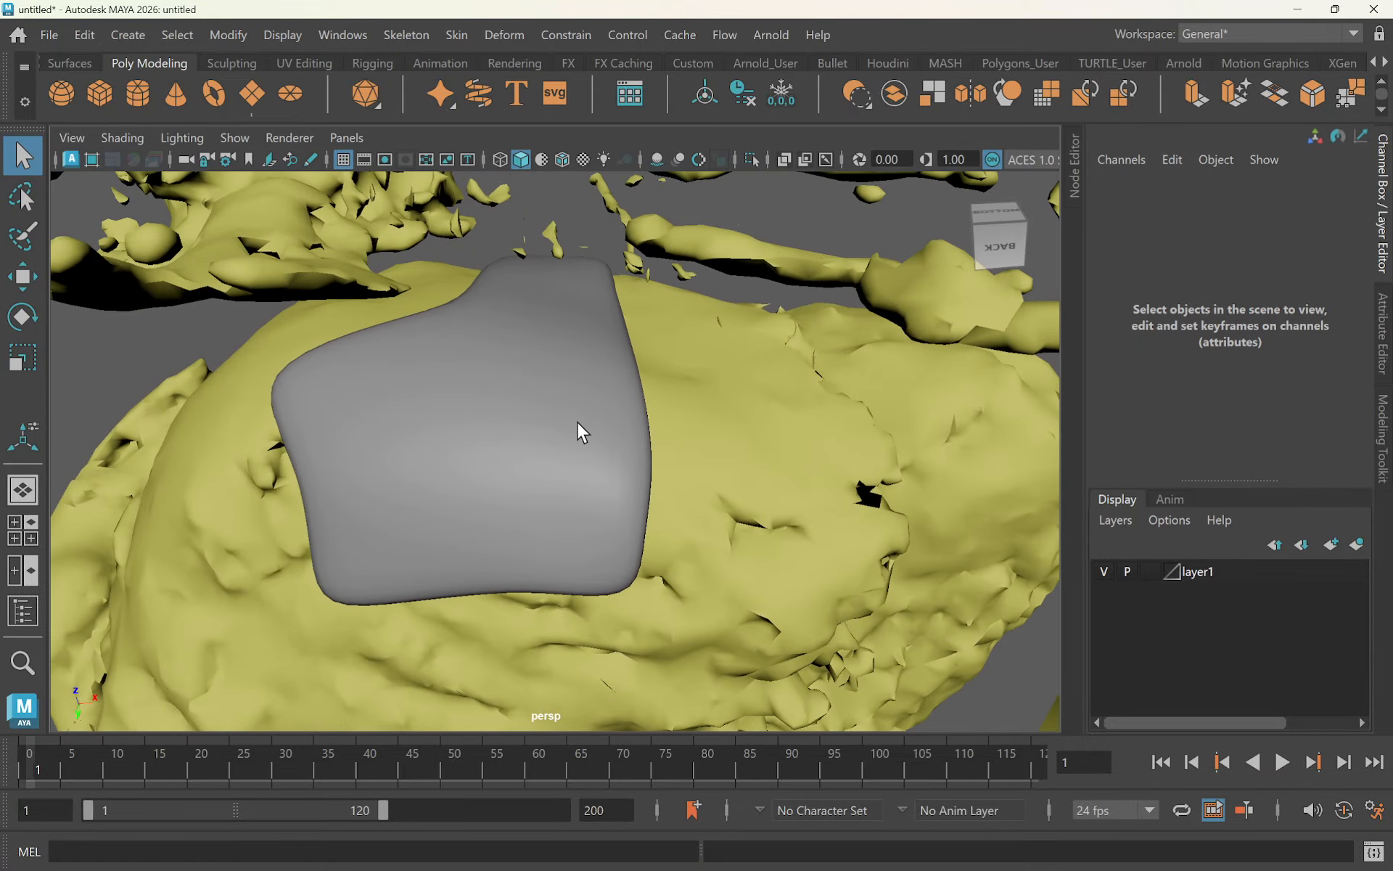
left_click_drag(578, 423, 475, 473)
left_click(716, 324)
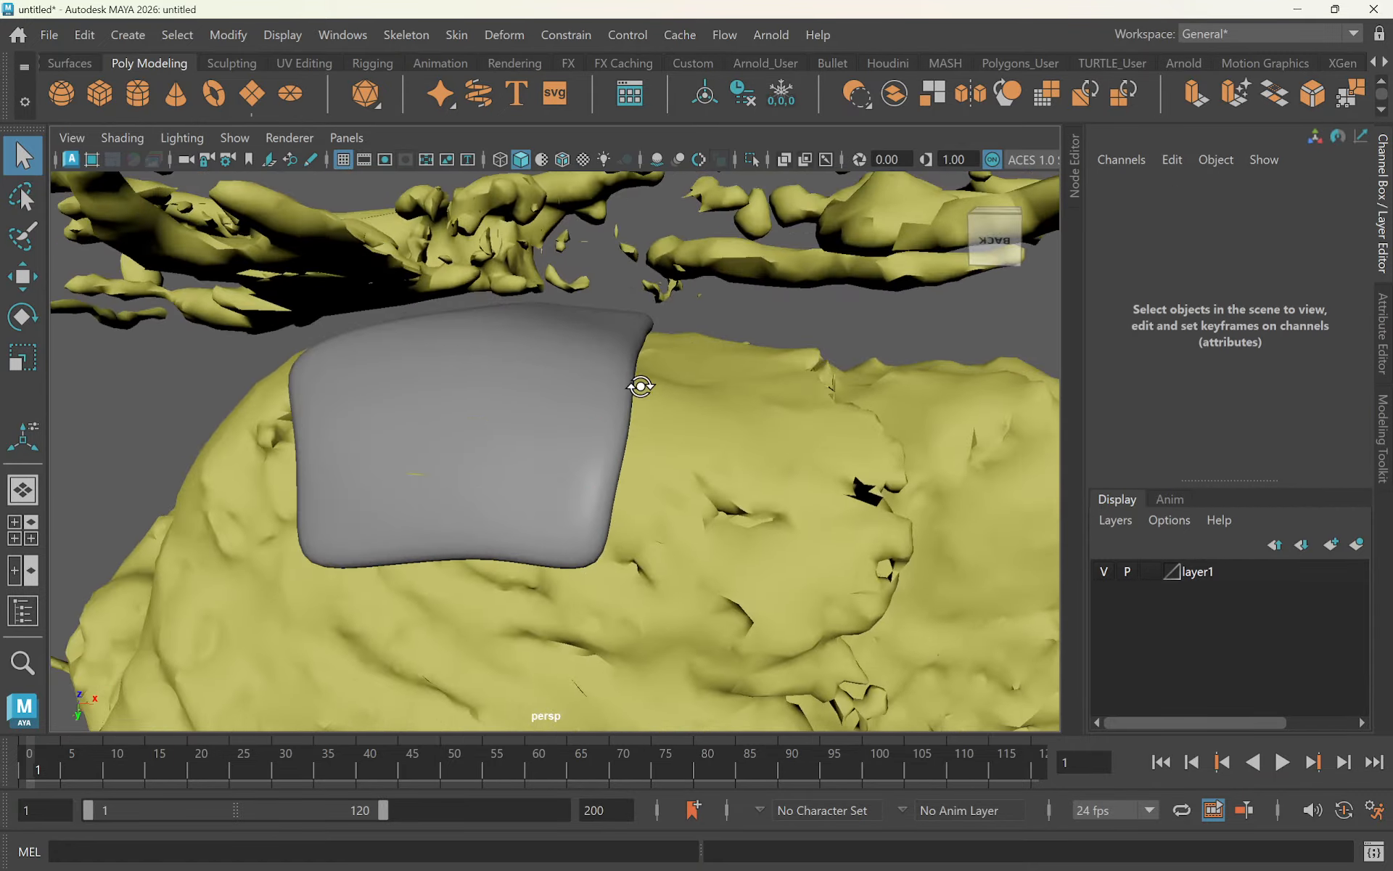
left_click_drag(634, 385, 569, 413, "alt")
mouse_move(717, 409)
left_mouse_down("alt")
mouse_move(711, 386)
mouse_move(730, 434)
left_mouse_up("alt")
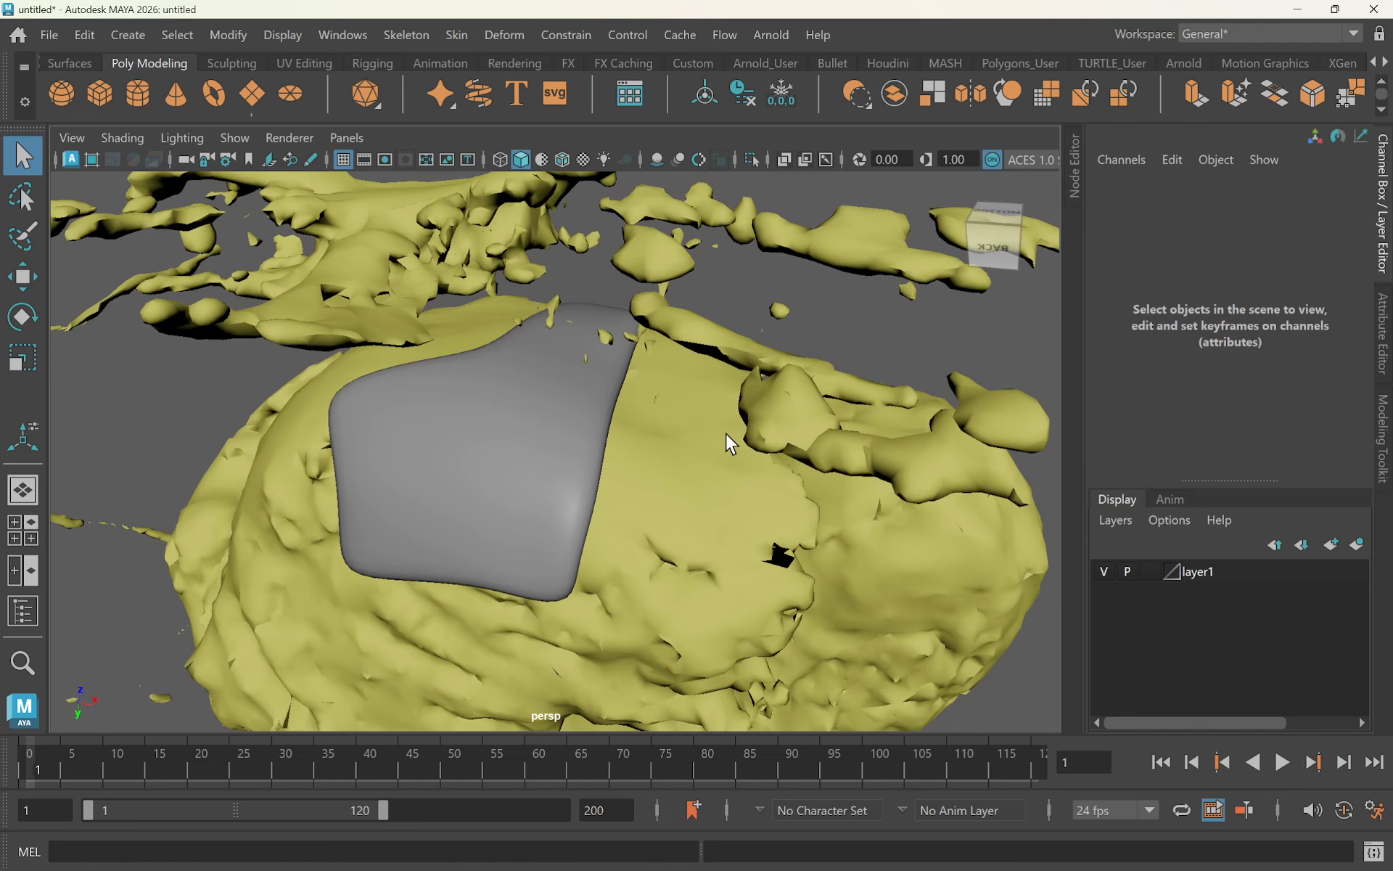
left_click_drag(629, 521, 613, 486, "alt")
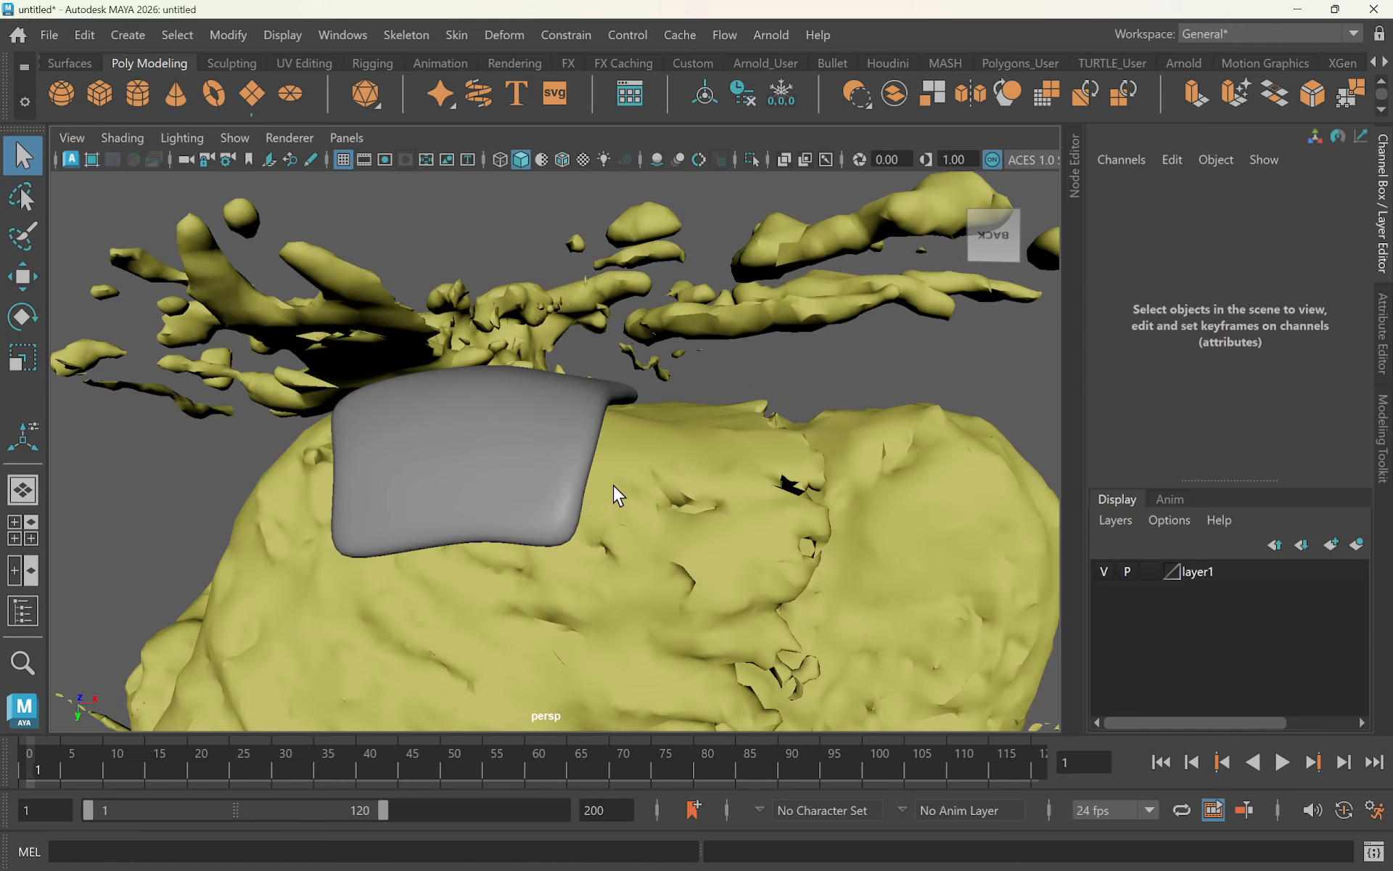
Step: Switch to 3D Slicer
key("alt+Tab")
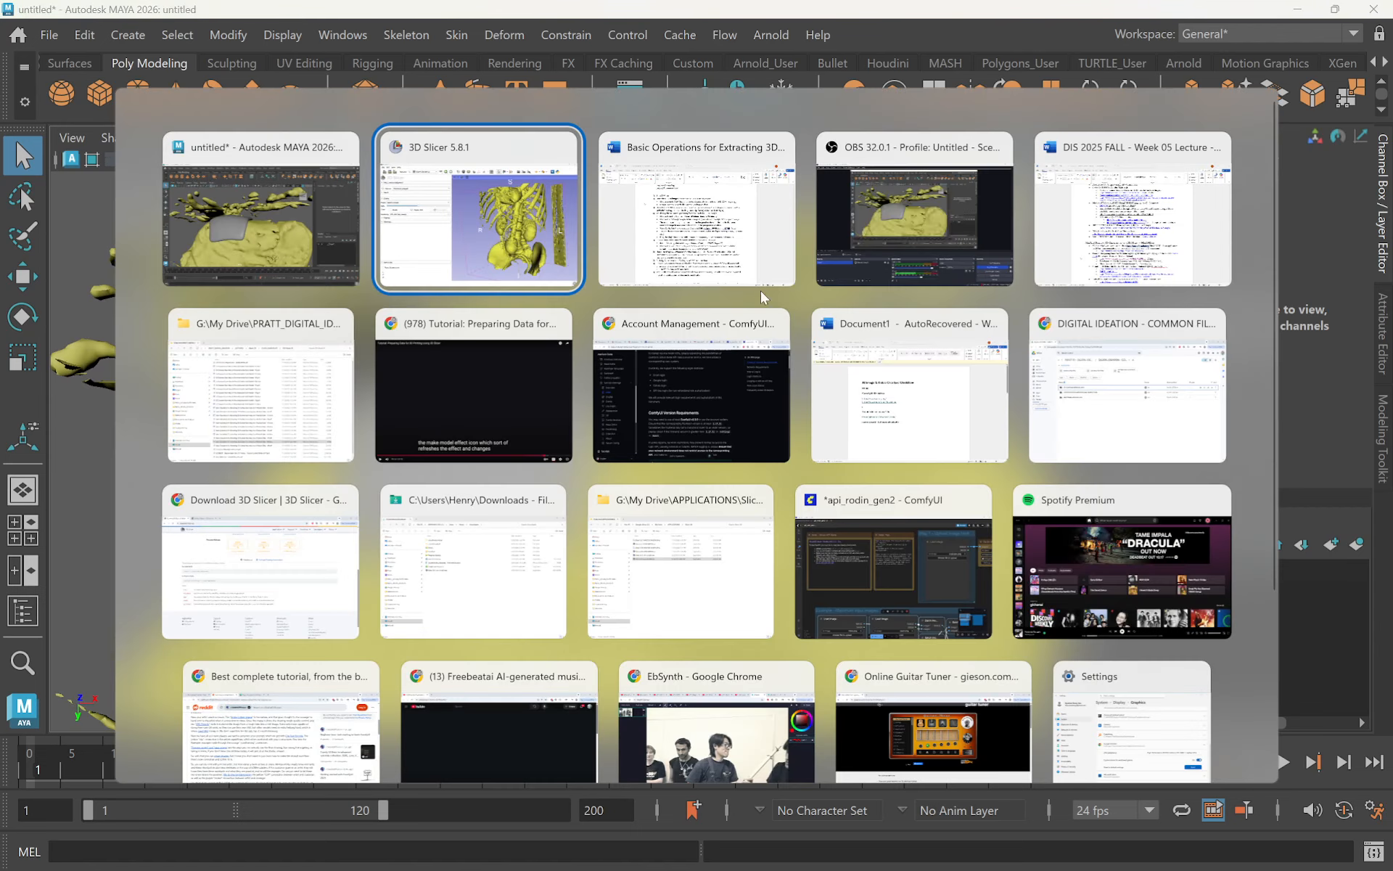